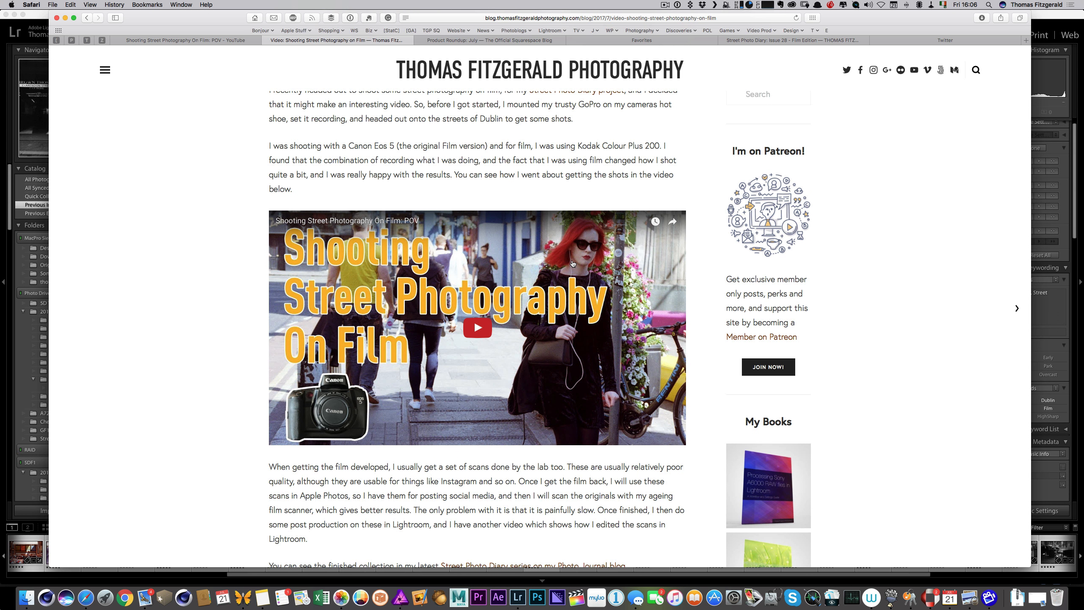
pyautogui.scroll(1, 568, 267)
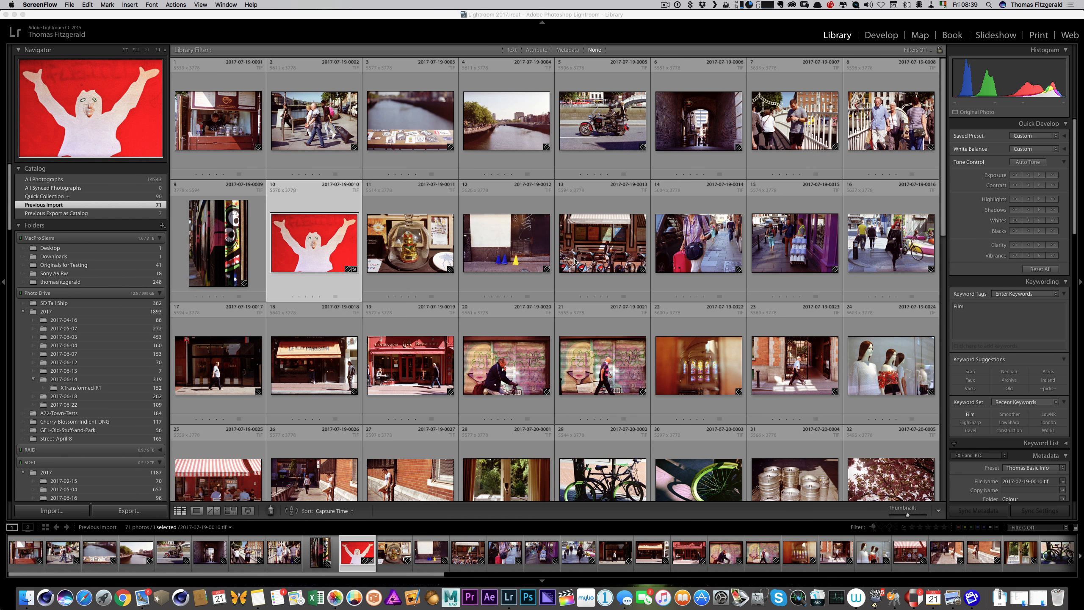
# Switch to Photos, close the single-image view of the red mural and browse the lab film scans in Moments
pyautogui.press('super+Tab')
pyautogui.press('super+Tab')
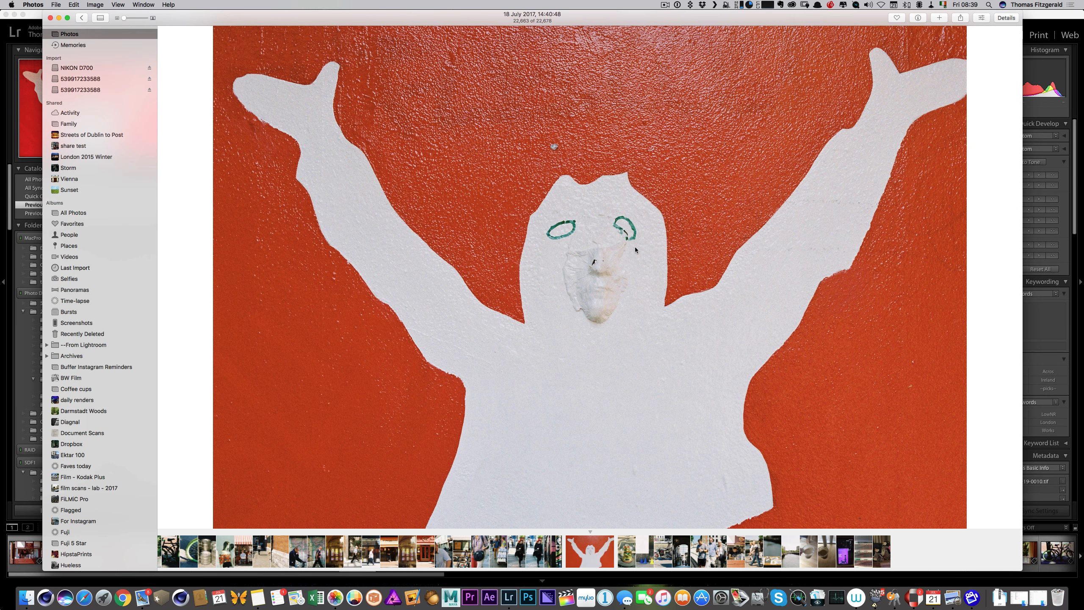
pyautogui.press('Escape')
pyautogui.scroll(10, 538, 222)
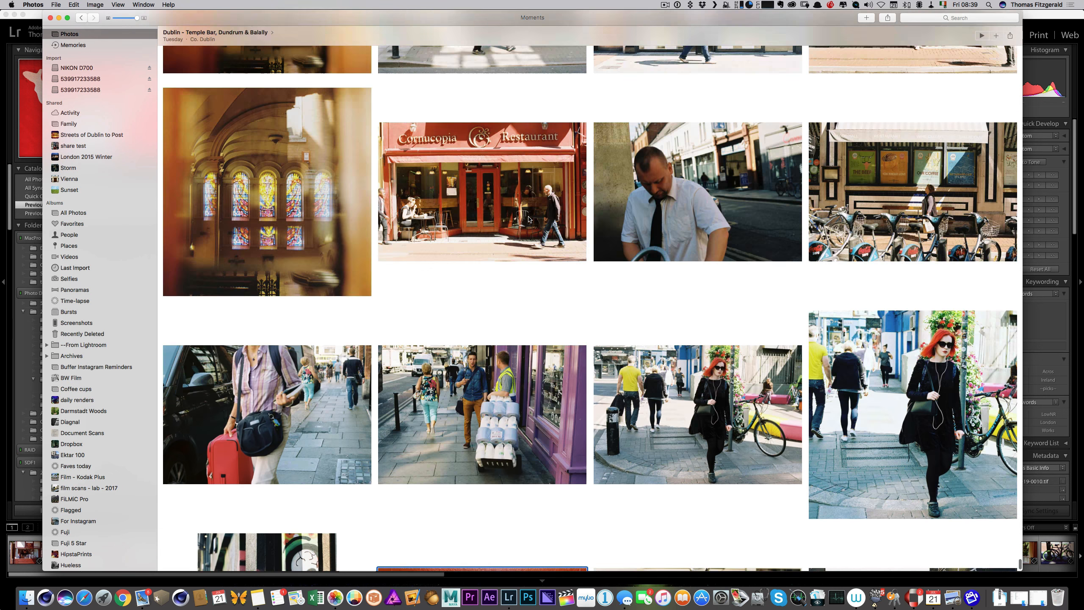
pyautogui.scroll(6, 529, 216)
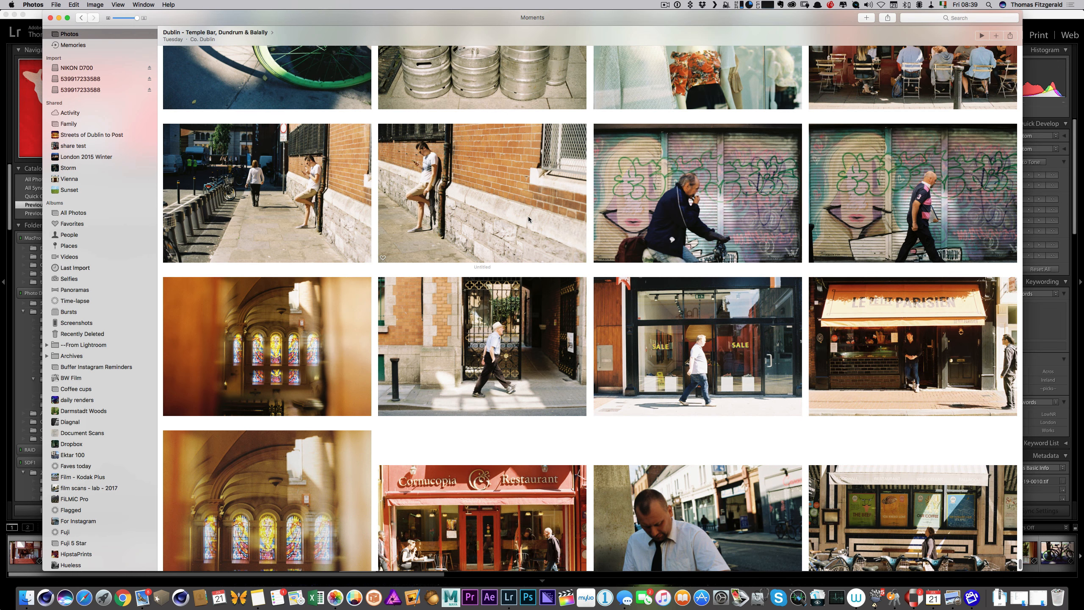
pyautogui.scroll(6, 529, 218)
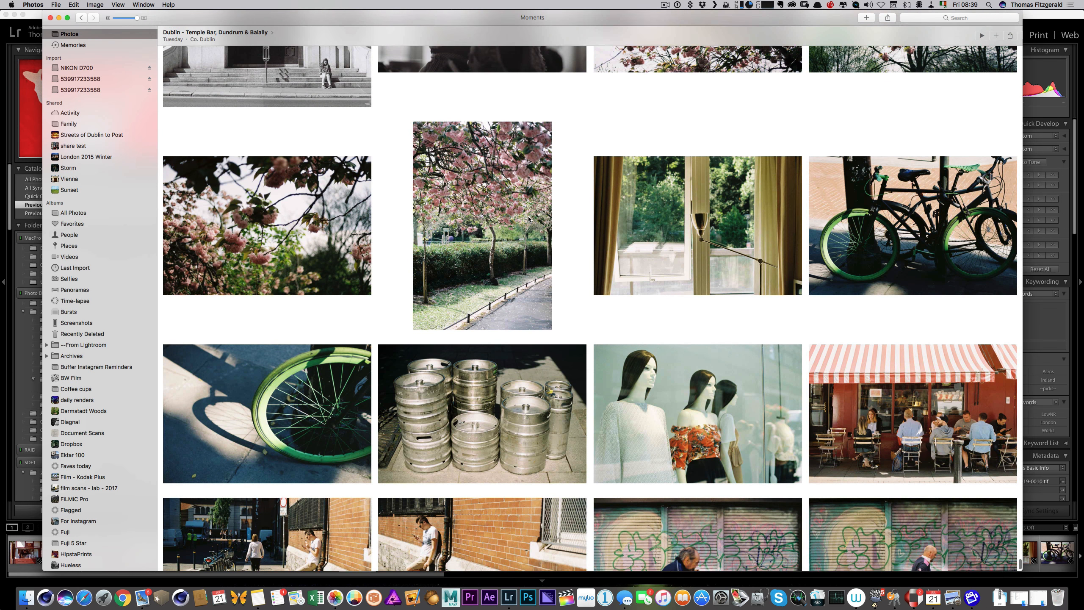
# Open the green bicycle wheel scan and step forward through the photos to the café with the striped awning
pyautogui.scroll(-3, 529, 218)
pyautogui.doubleClick(240, 264)
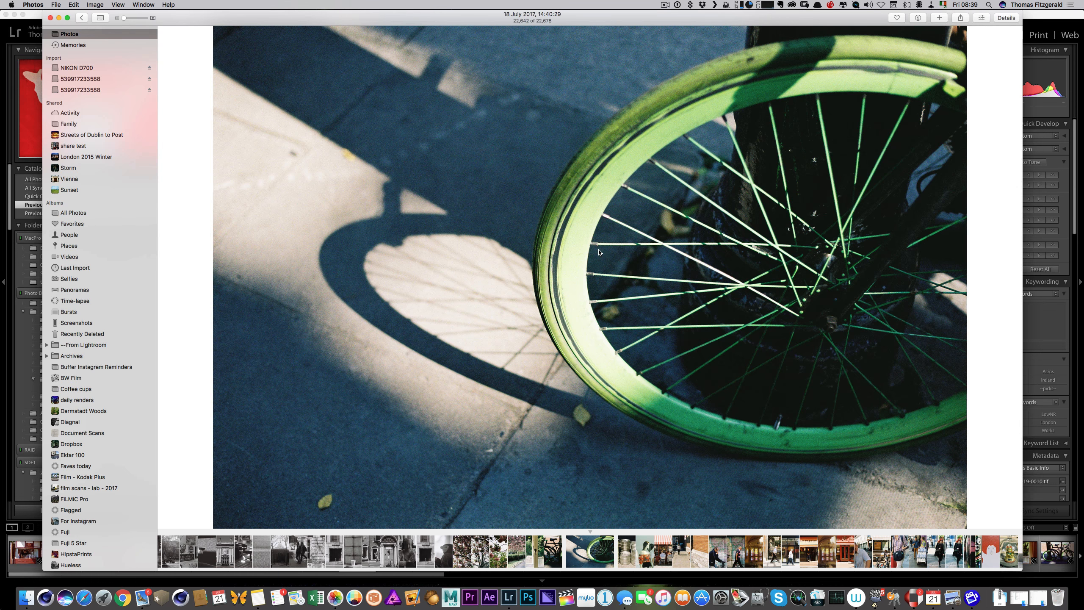
pyautogui.press('Right')
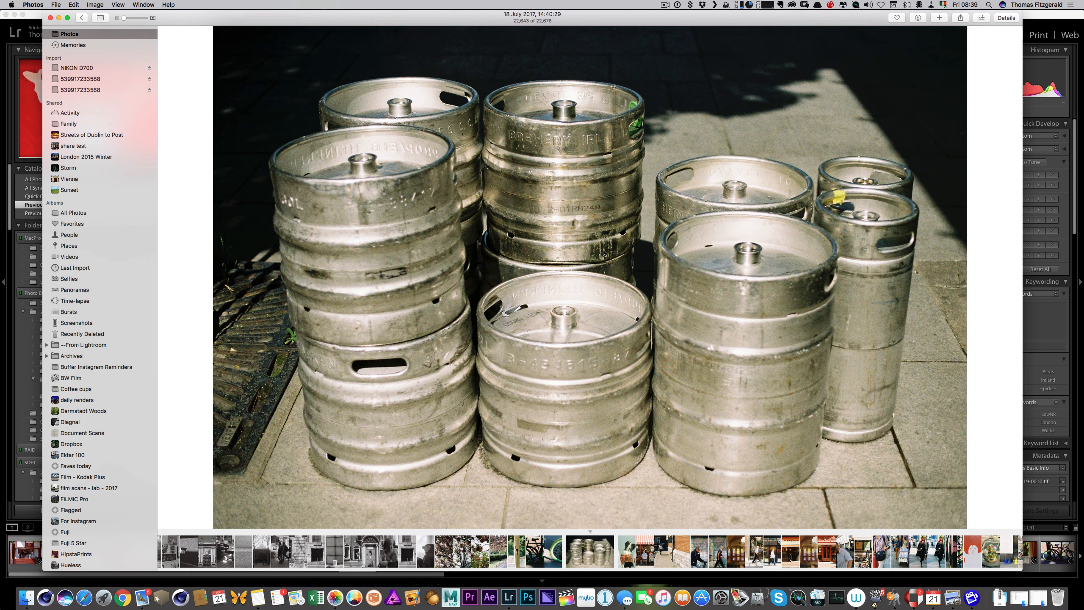
pyautogui.press('Right')
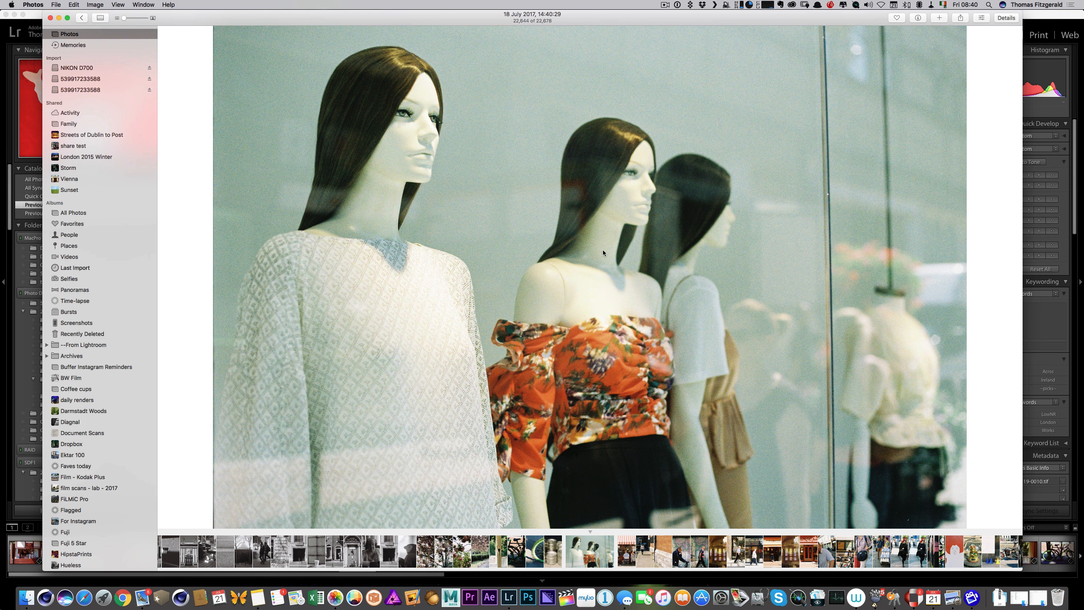
pyautogui.press('Right')
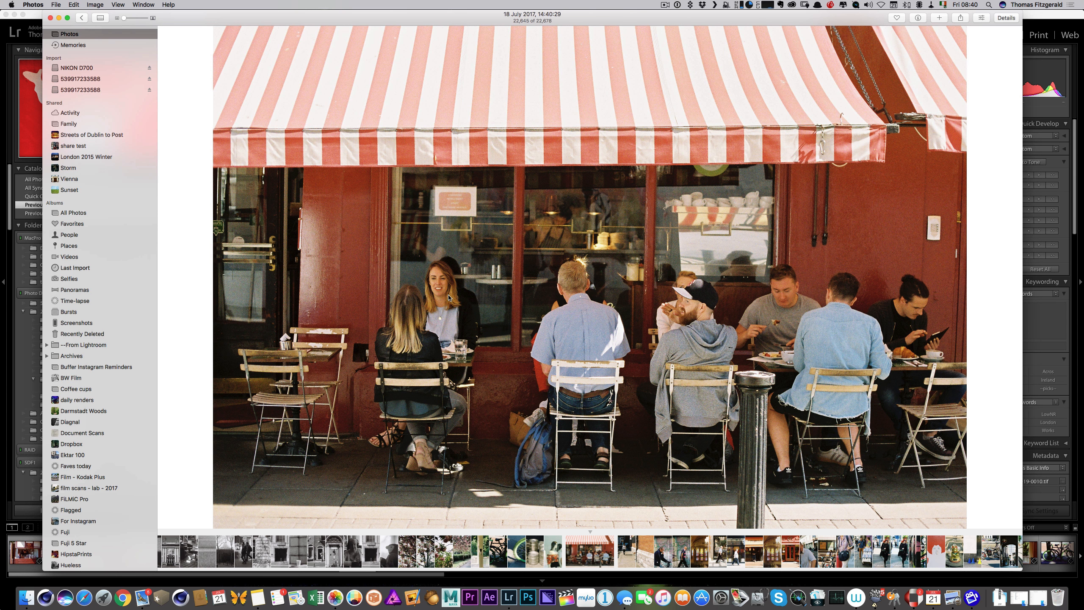
# Examine the grain and detail of the café photo at high magnification, from the two women to the man in the cap
pyautogui.press('super+equal')
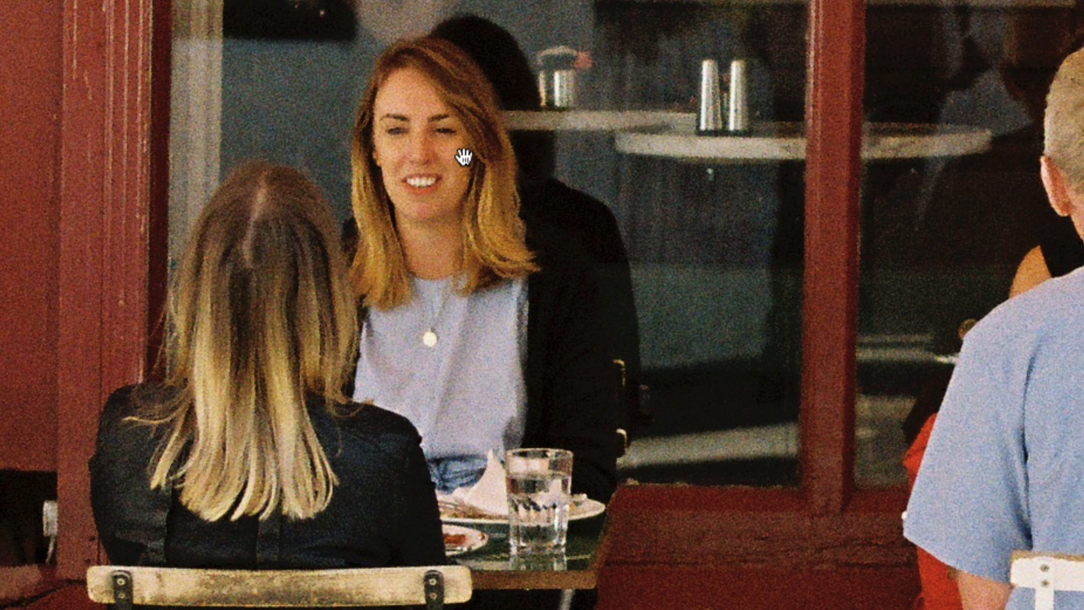
pyautogui.moveTo(460, 129); pyautogui.dragTo(600, 4)
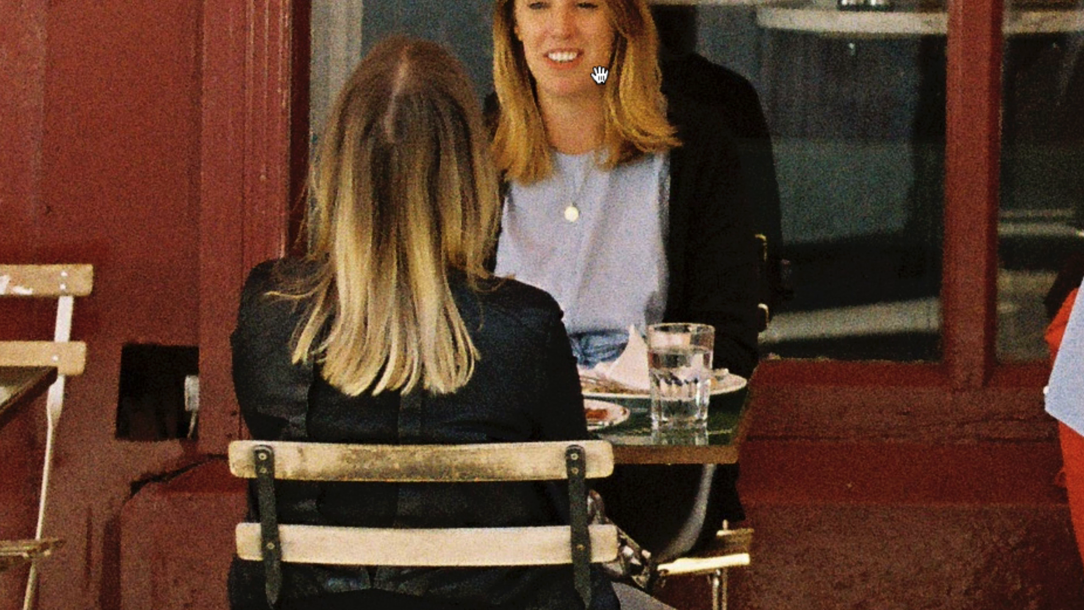
pyautogui.moveTo(1082, 79); pyautogui.dragTo(641, 71)
pyautogui.moveTo(977, 79); pyautogui.dragTo(569, 34)
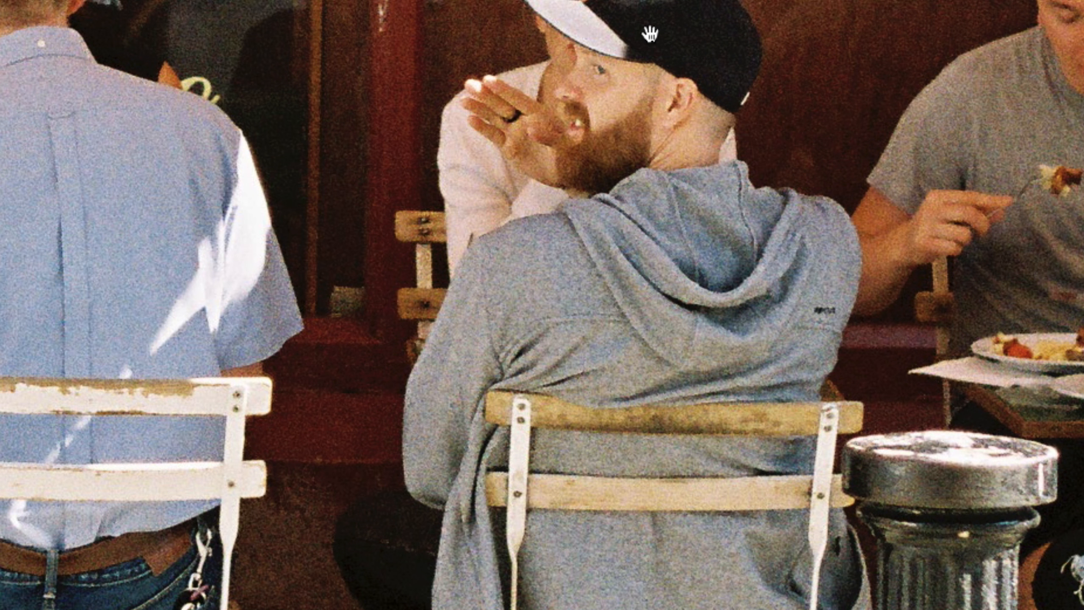
pyautogui.moveTo(674, 34); pyautogui.dragTo(818, 9)
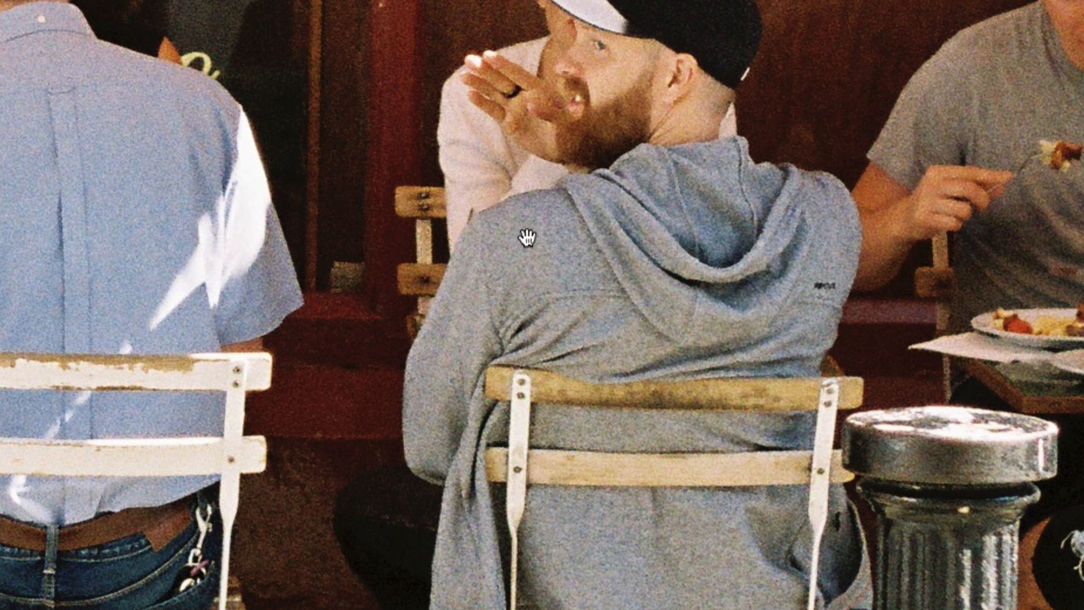
pyautogui.moveTo(528, 236); pyautogui.dragTo(712, 138)
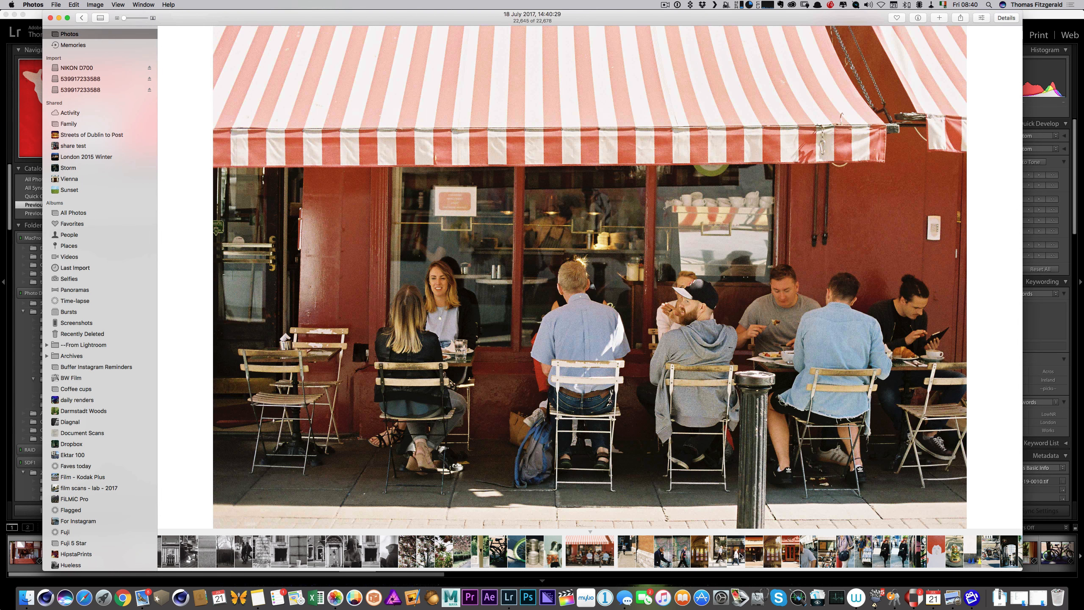
# View the man walking past the SALE window and the stained-glass church interior, inspecting the windows' detail up close
pyautogui.click(738, 553)
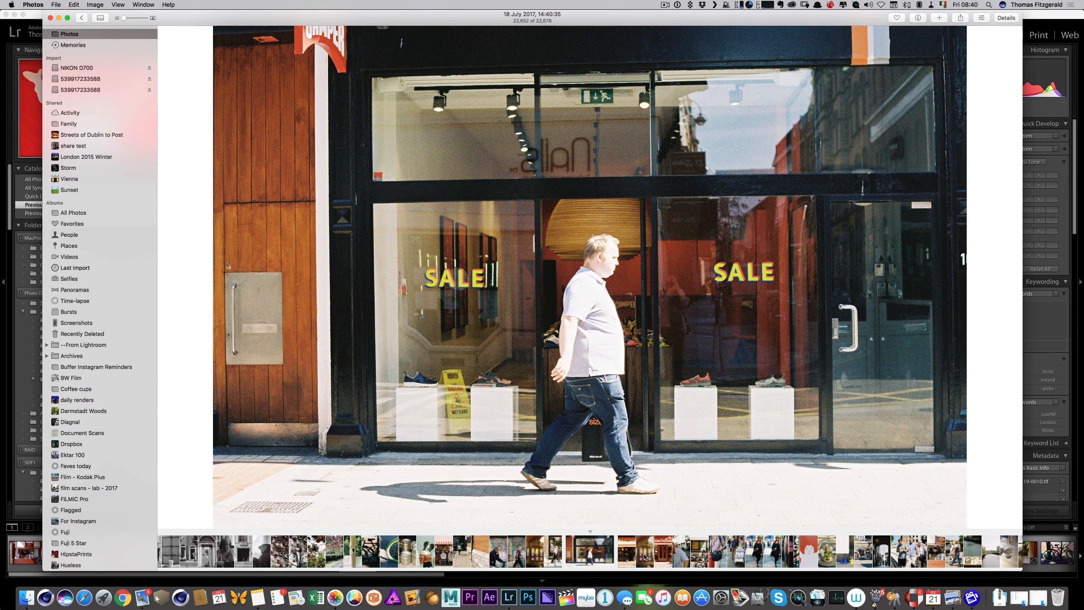
pyautogui.click(645, 557)
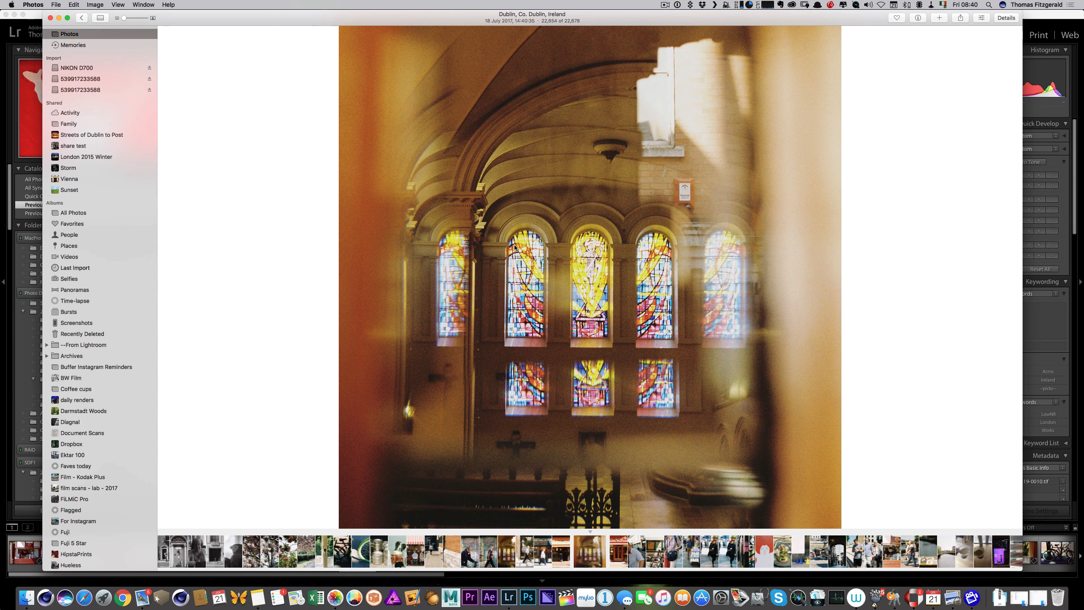
pyautogui.scroll(3, 514, 247)
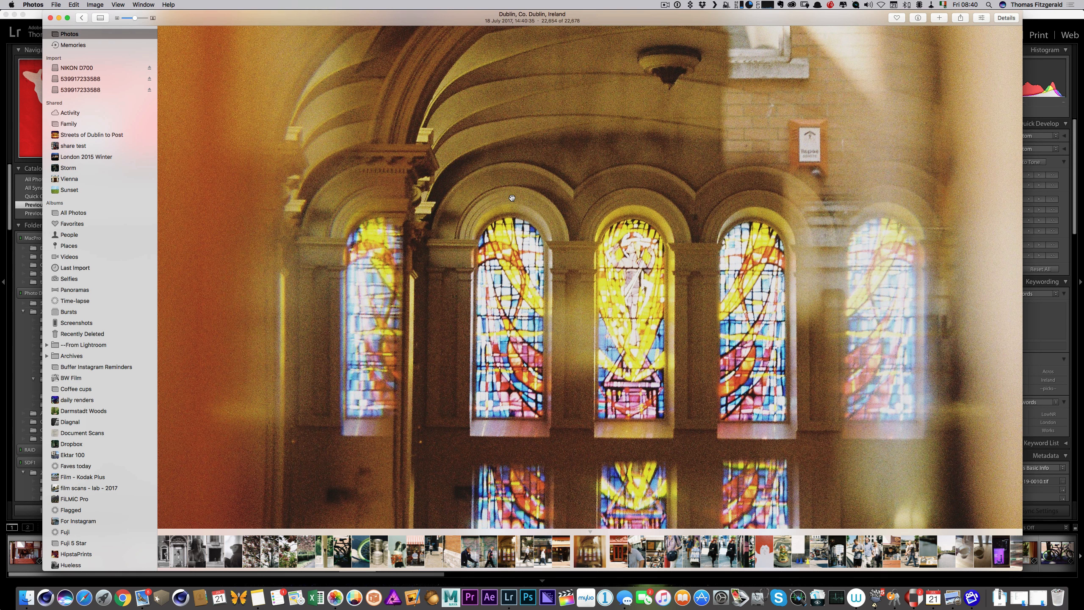
pyautogui.press('z')
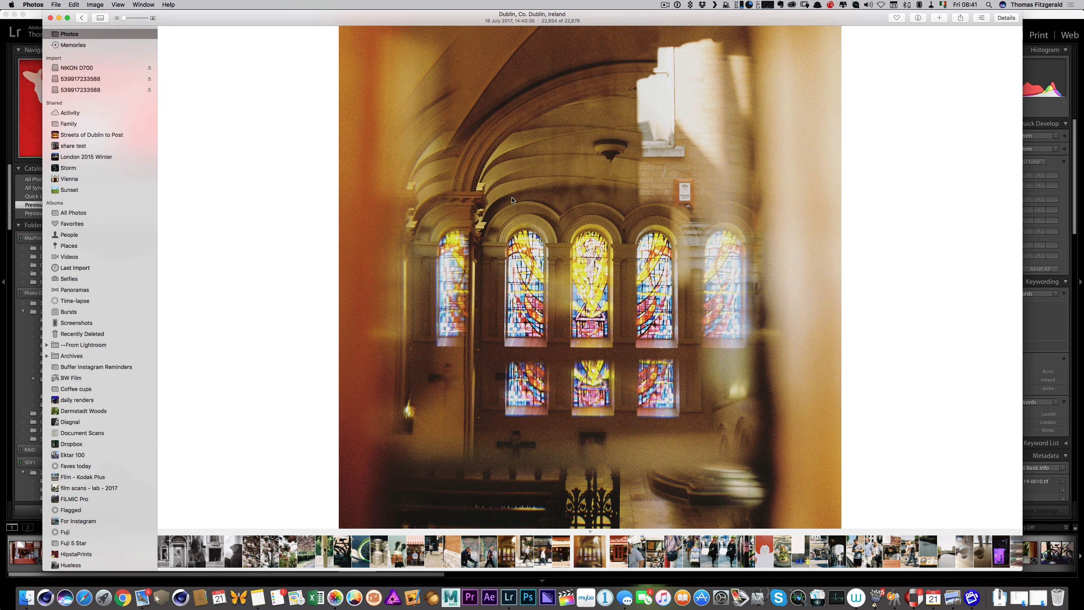
# Close the Photos window, browse the previous import in Lightroom and open 2017-07-19-0025.tif in Loupe view
pyautogui.click(33, 16)
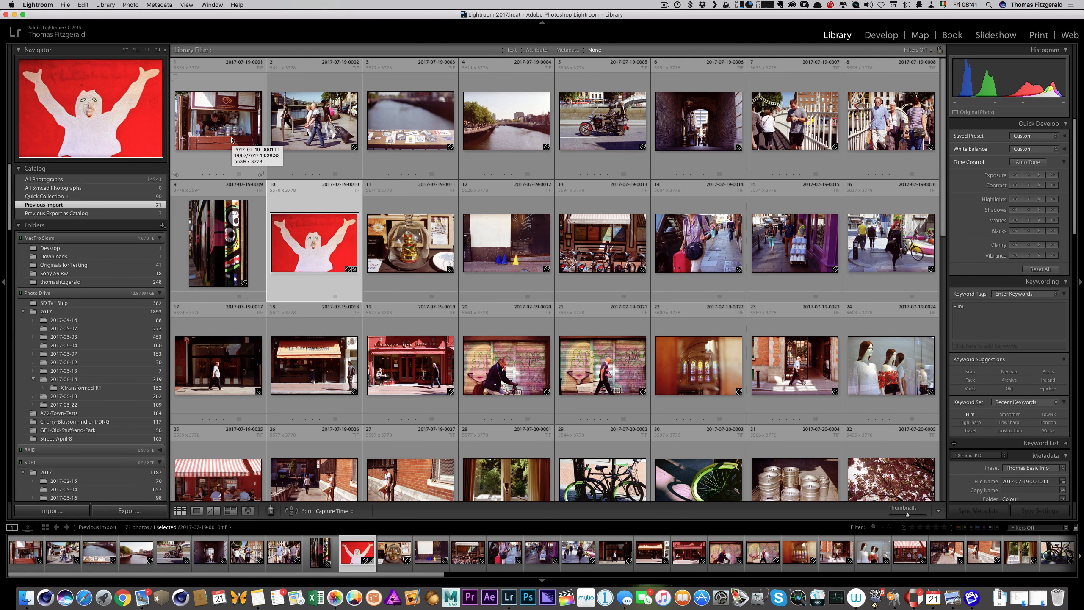
pyautogui.scroll(-1, 232, 140)
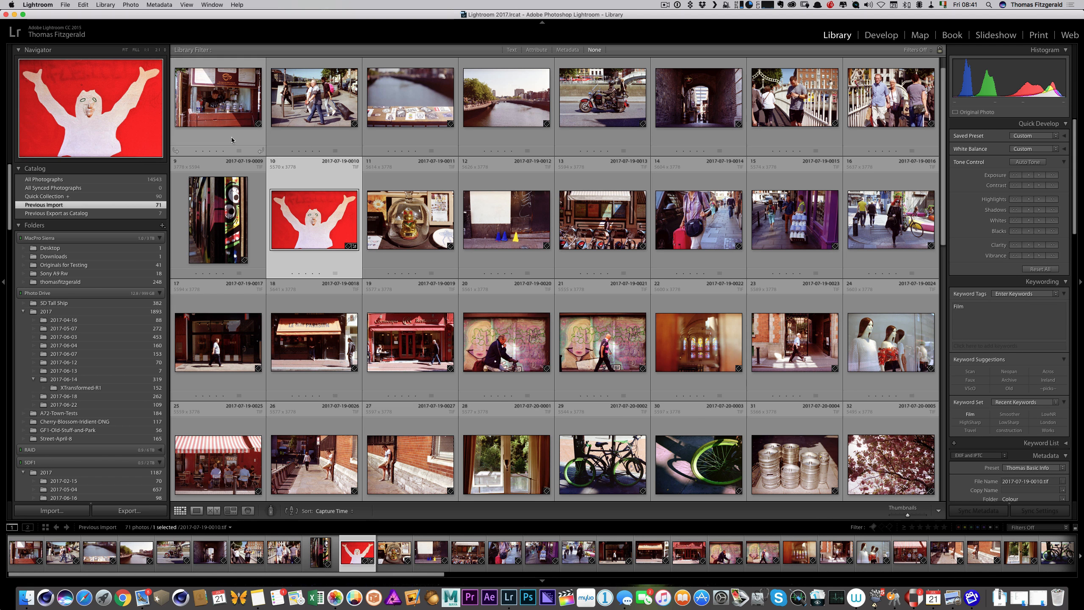
pyautogui.scroll(-3, 231, 140)
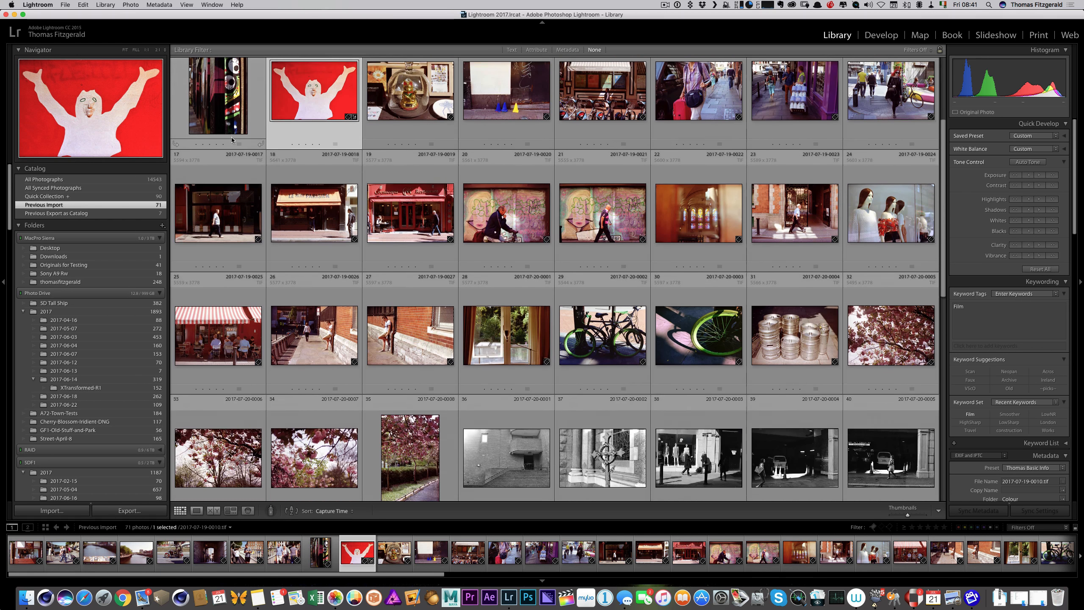
pyautogui.scroll(-1, 232, 140)
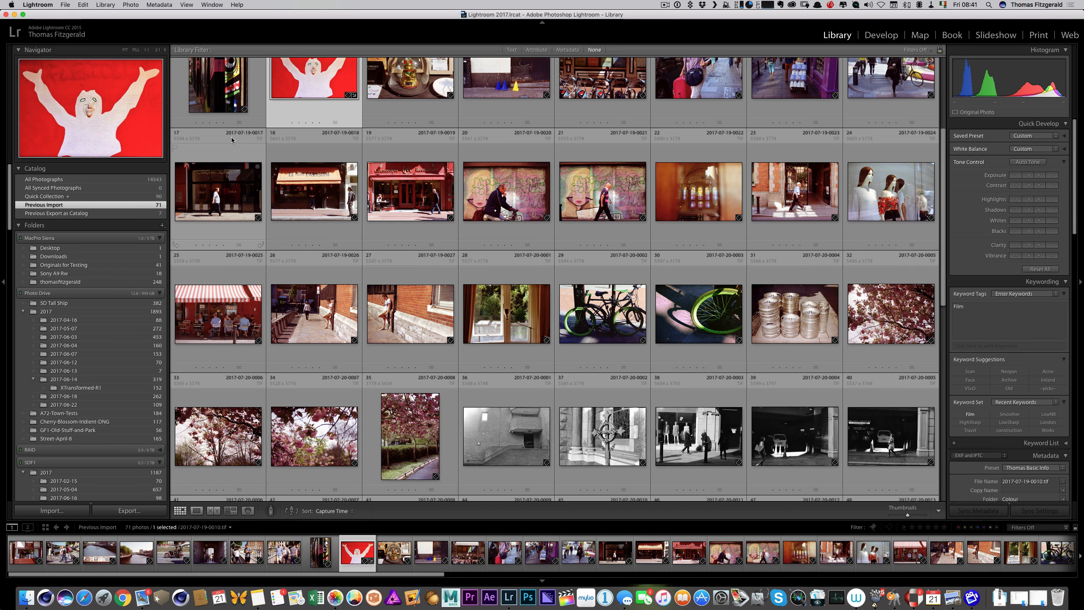
pyautogui.click(215, 263)
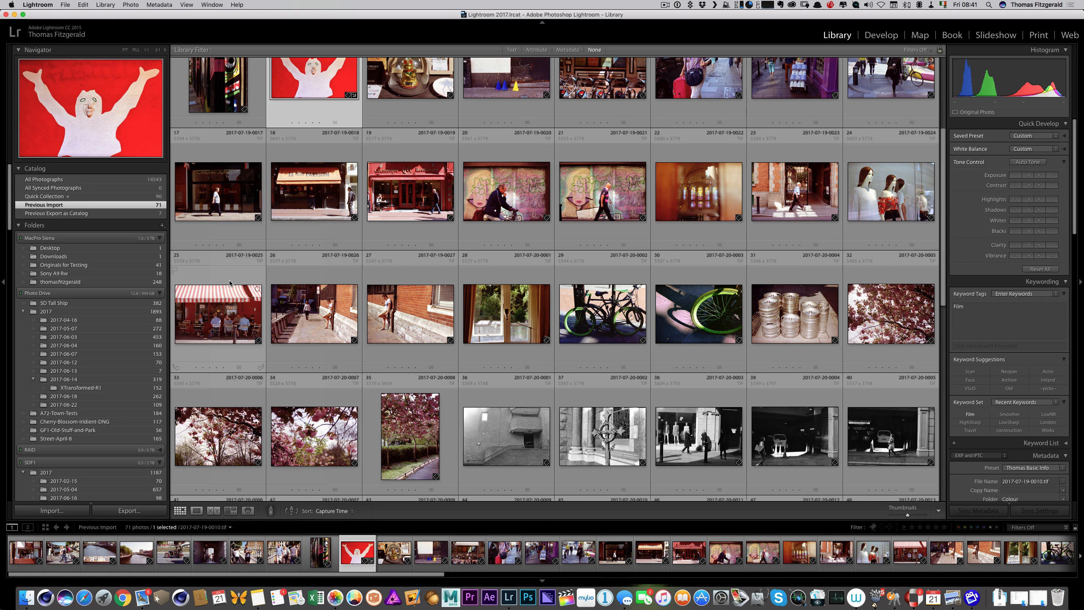
pyautogui.doubleClick(229, 283)
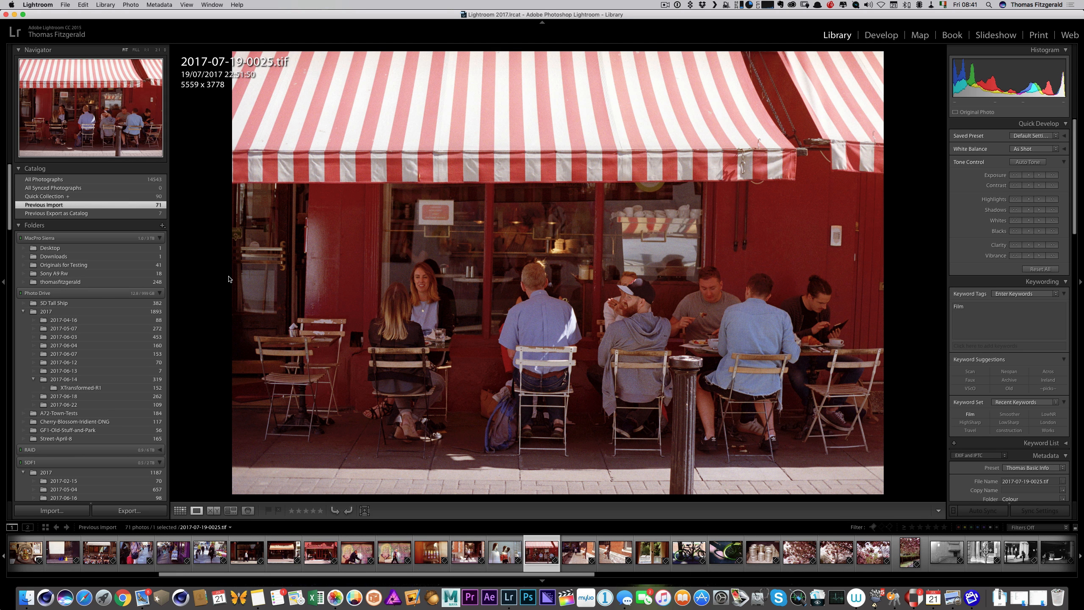
# Switch to Photos, show the lab scan of the striped-awning café and inspect the diners up close for comparison
pyautogui.press('super+Tab')
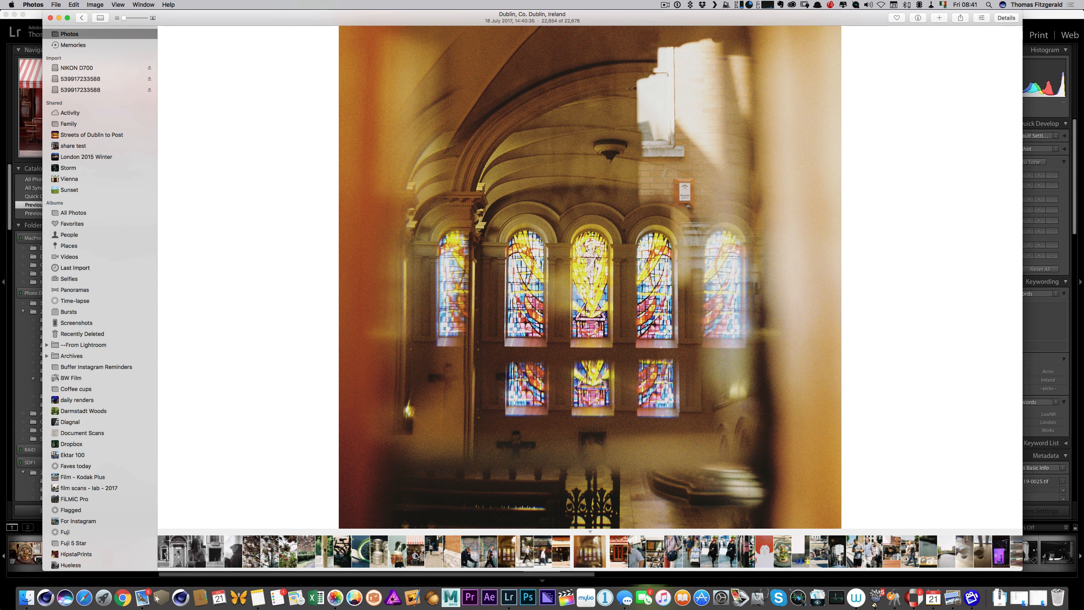
pyautogui.click(414, 556)
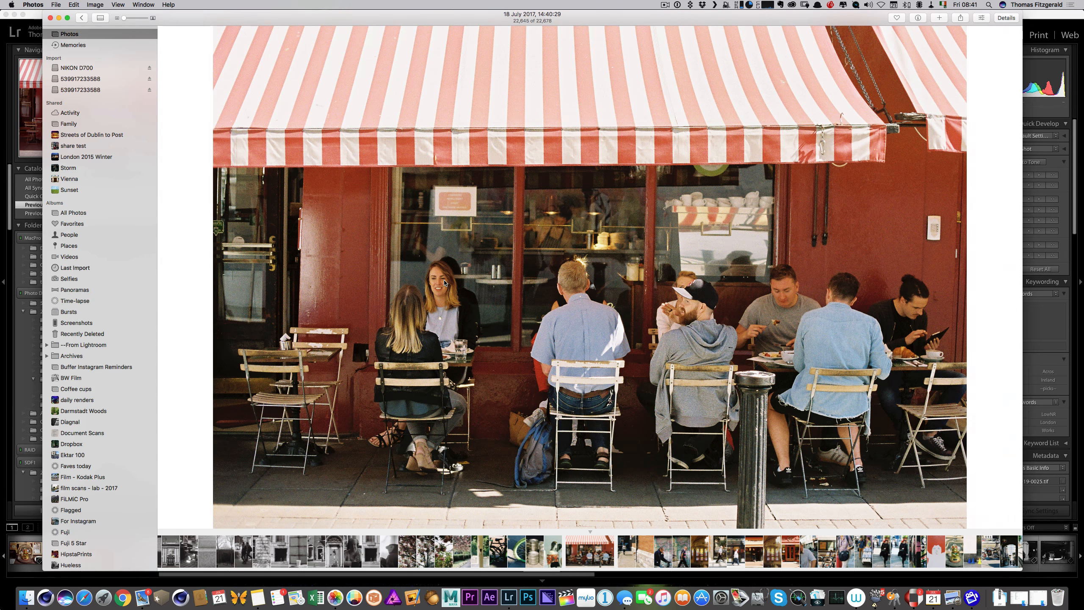
pyautogui.press('z')
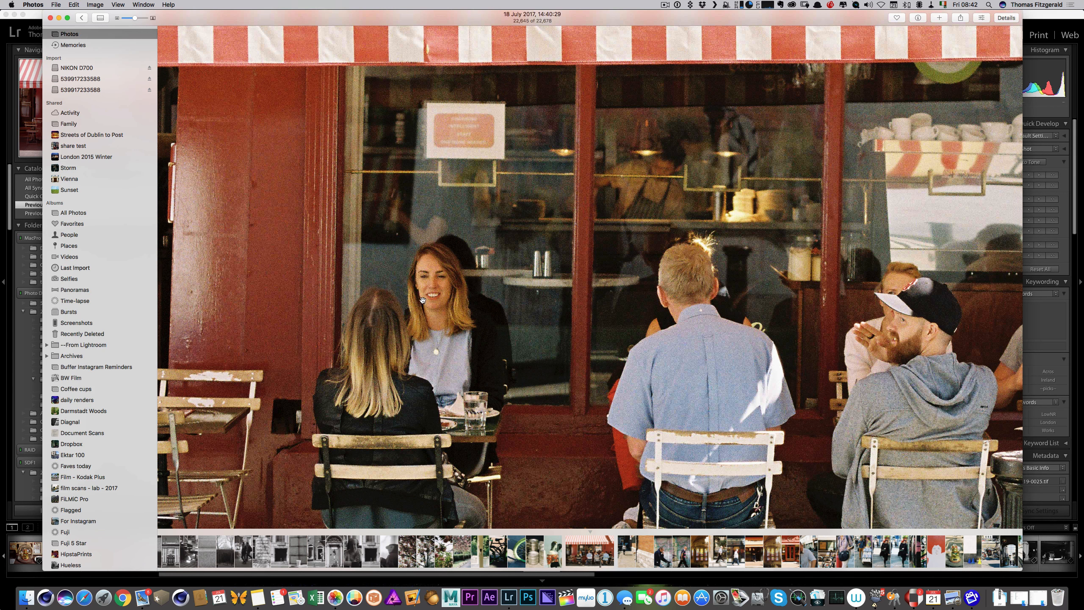
pyautogui.moveTo(439, 298); pyautogui.dragTo(454, 268)
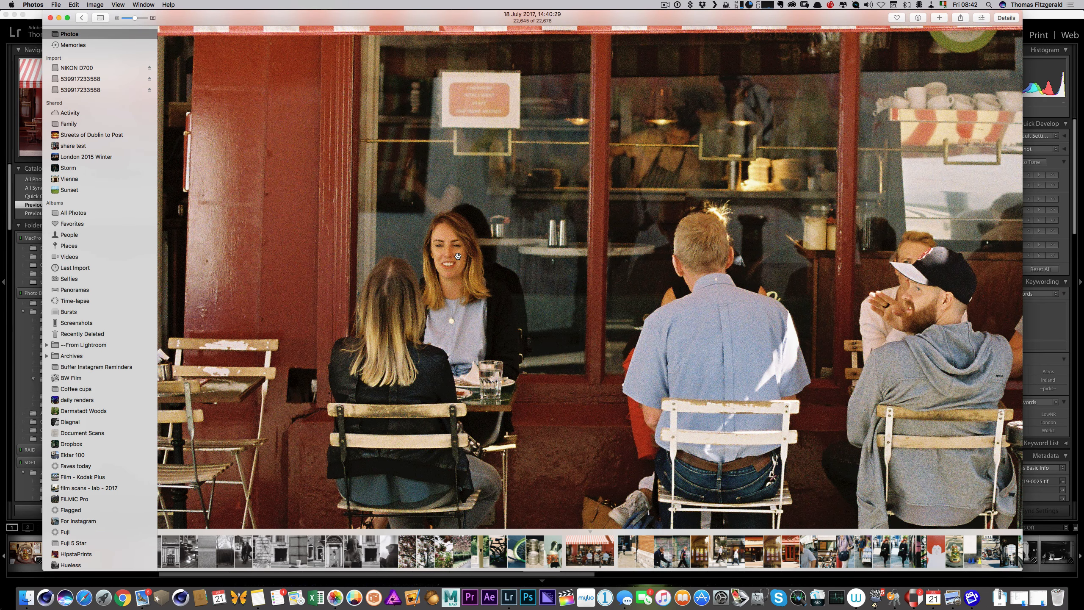
pyautogui.moveTo(458, 256); pyautogui.dragTo(466, 281)
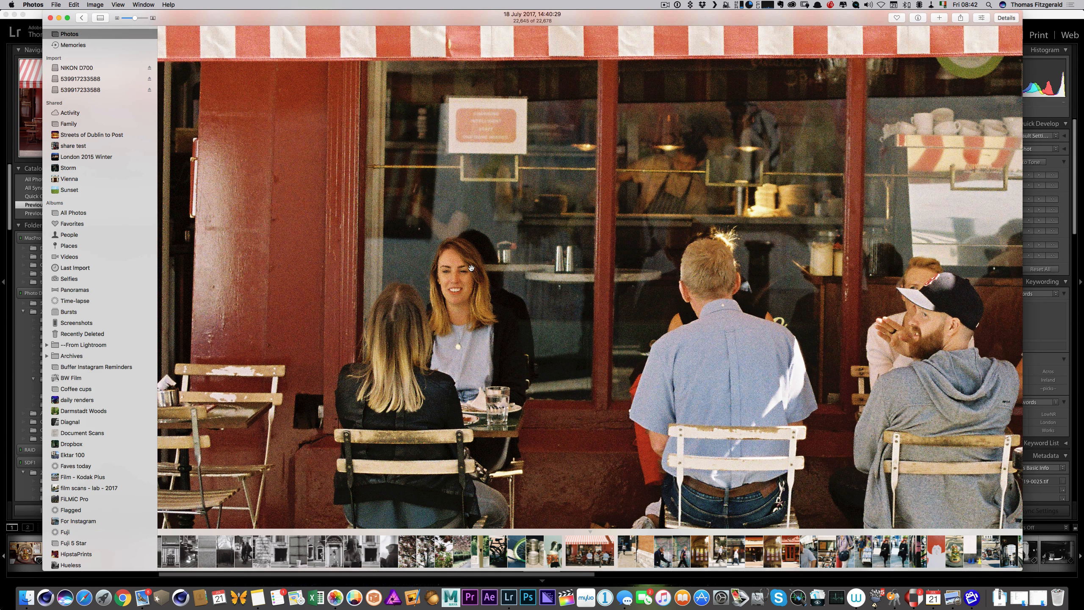
pyautogui.press('z')
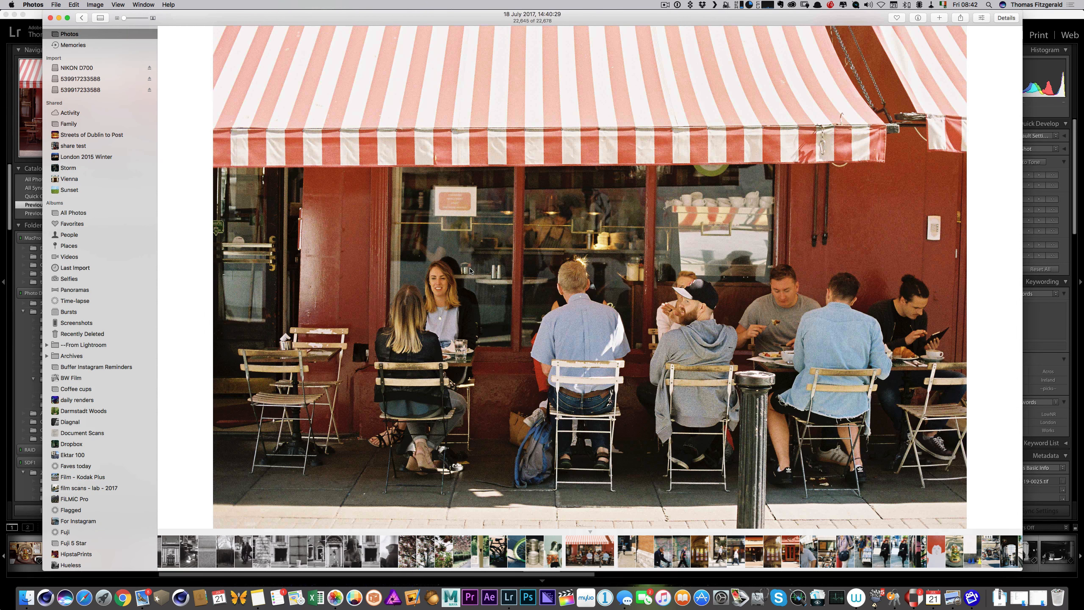
# Switch to Lightroom and examine the seated women in 2017-07-19-0025.tif at full magnification
pyautogui.press('super+Tab')
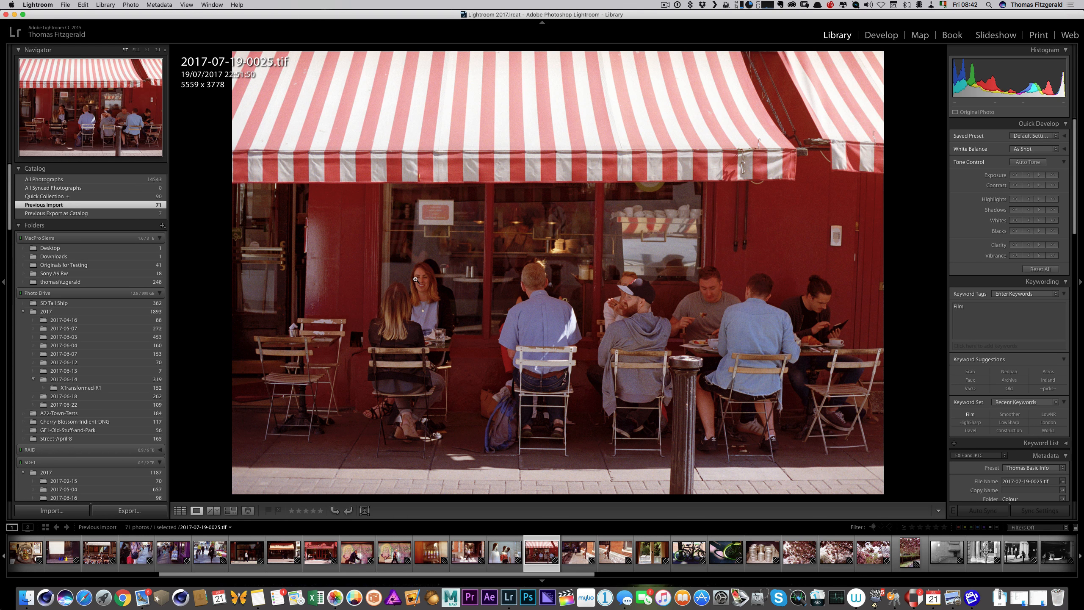
pyautogui.click(417, 282)
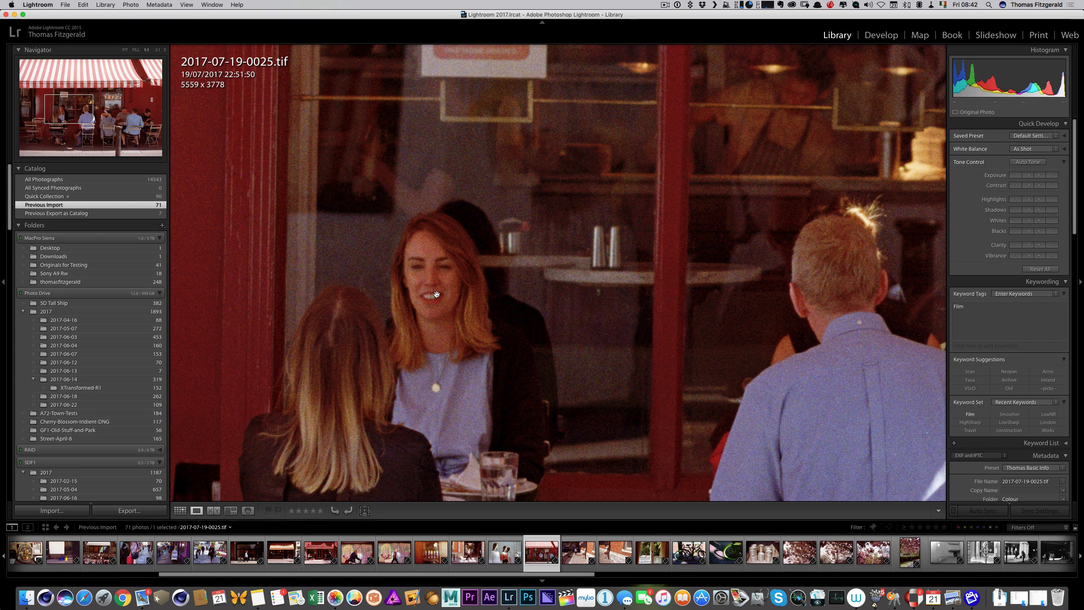
pyautogui.scroll(-2, 454, 265)
pyautogui.moveTo(454, 264); pyautogui.dragTo(483, 263)
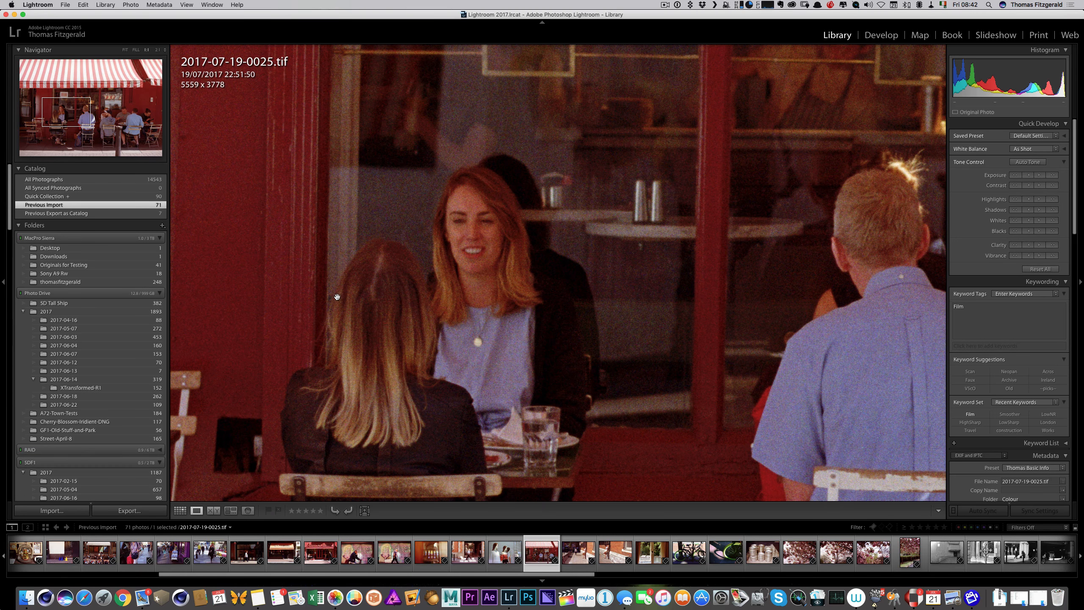
# Switch back to Photos and magnify the café lab scan around the seated diners
pyautogui.press('super+Tab')
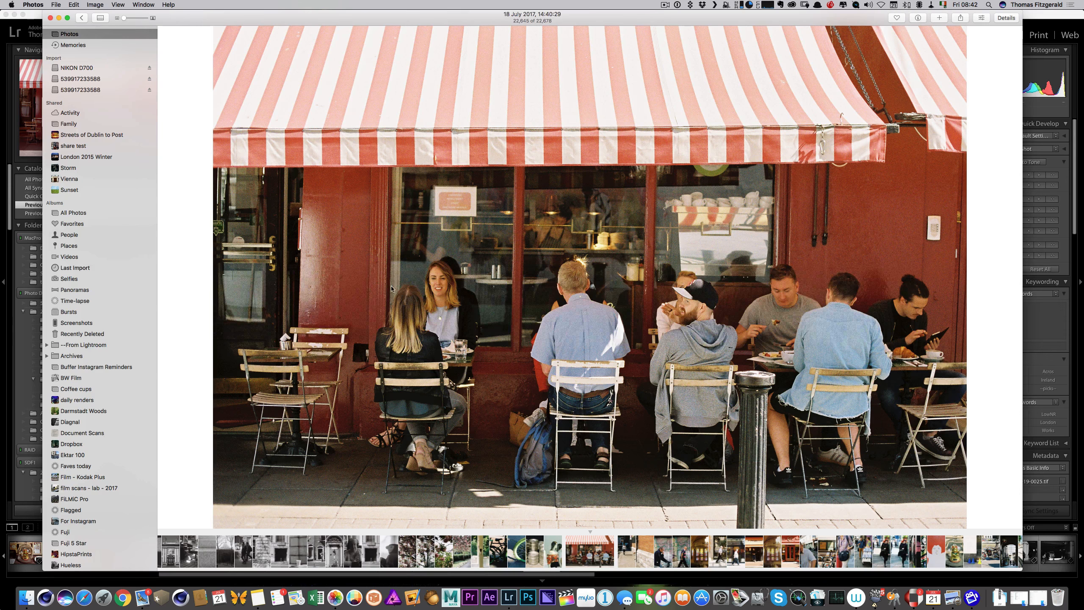
pyautogui.press('super+plus')
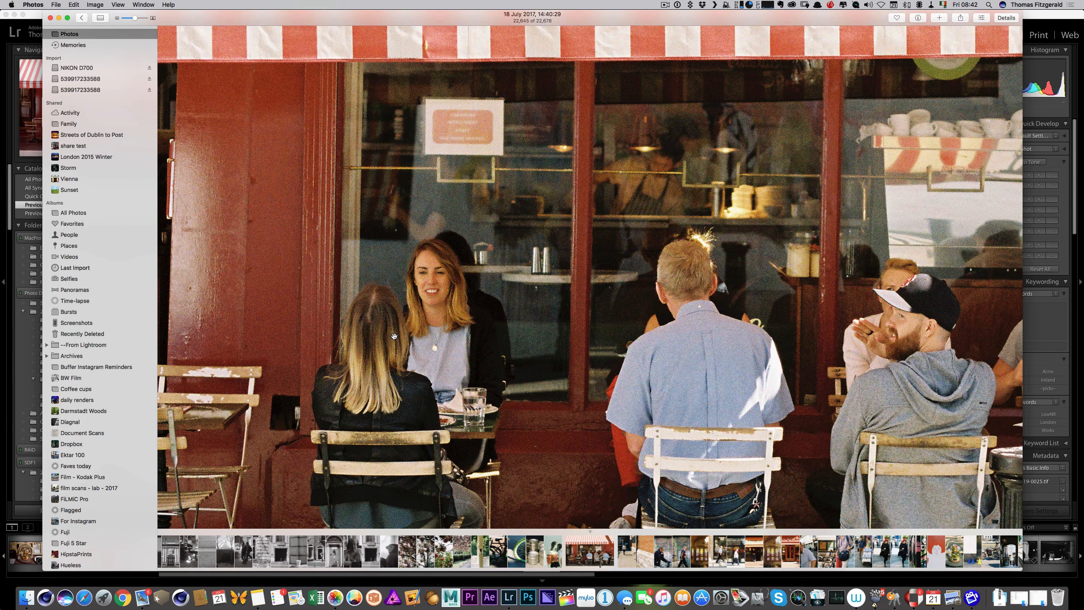
# Inspect the diners across the magnified café lab scan, switch to Lightroom and fit 2017-07-19-0025.tif to the view
pyautogui.hscroll(10, 398, 354)
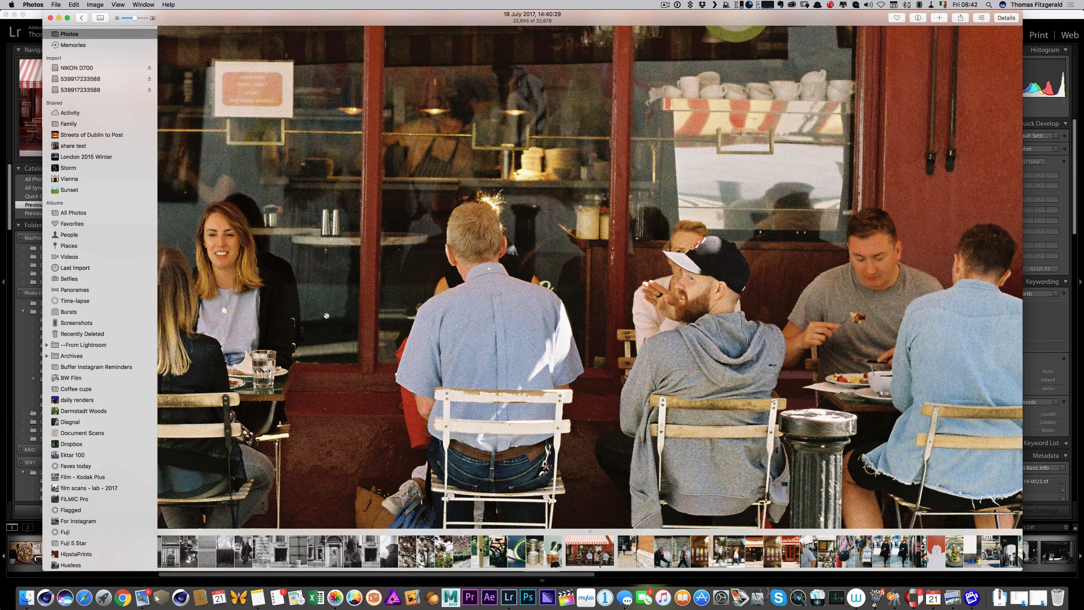
pyautogui.moveTo(326, 315); pyautogui.dragTo(402, 291)
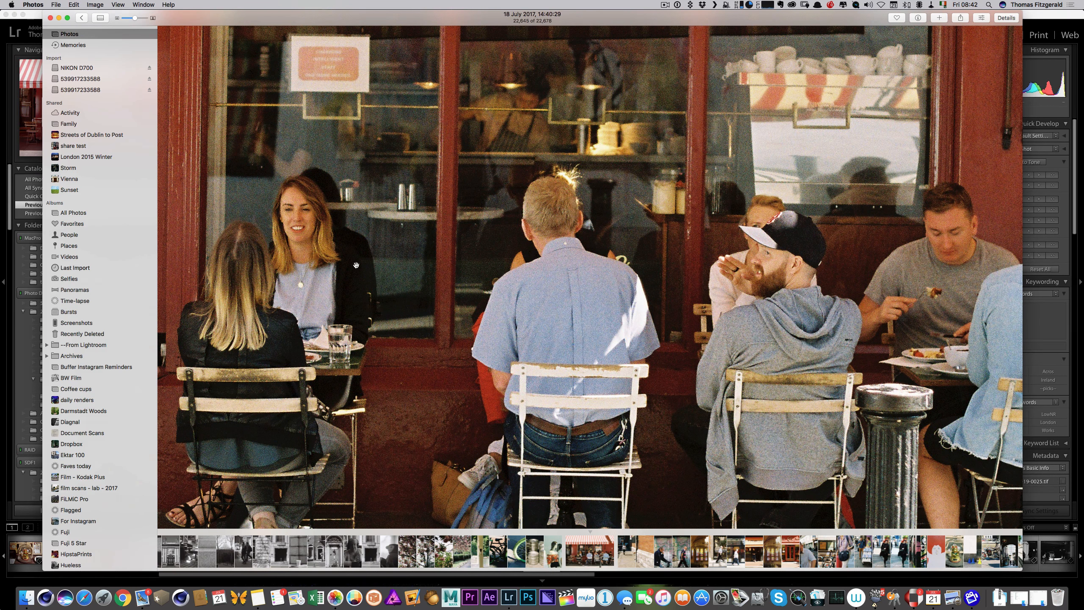
pyautogui.press('super+Tab')
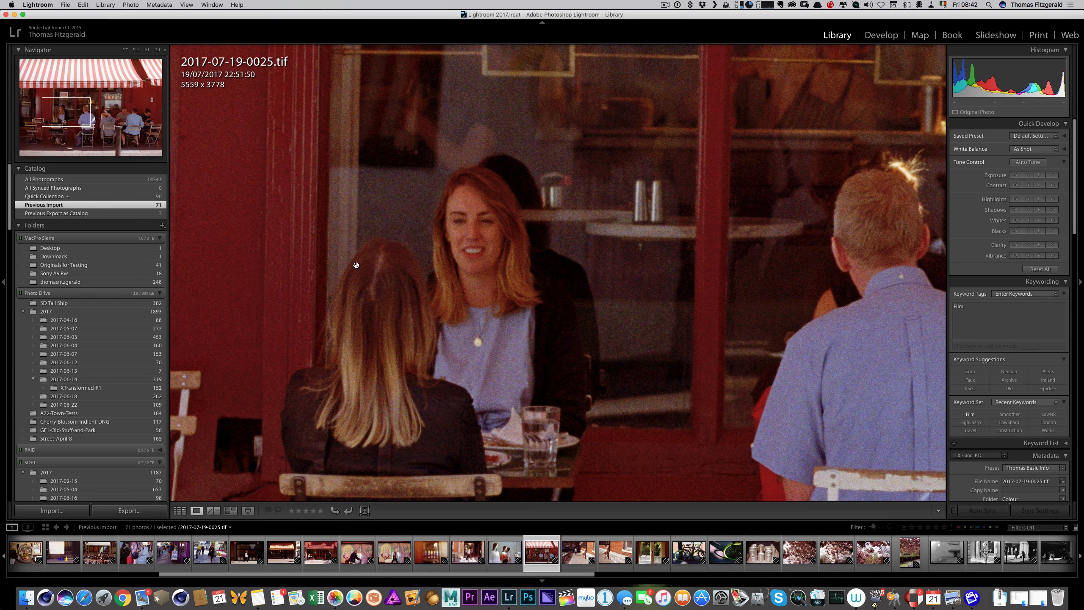
pyautogui.click(458, 265)
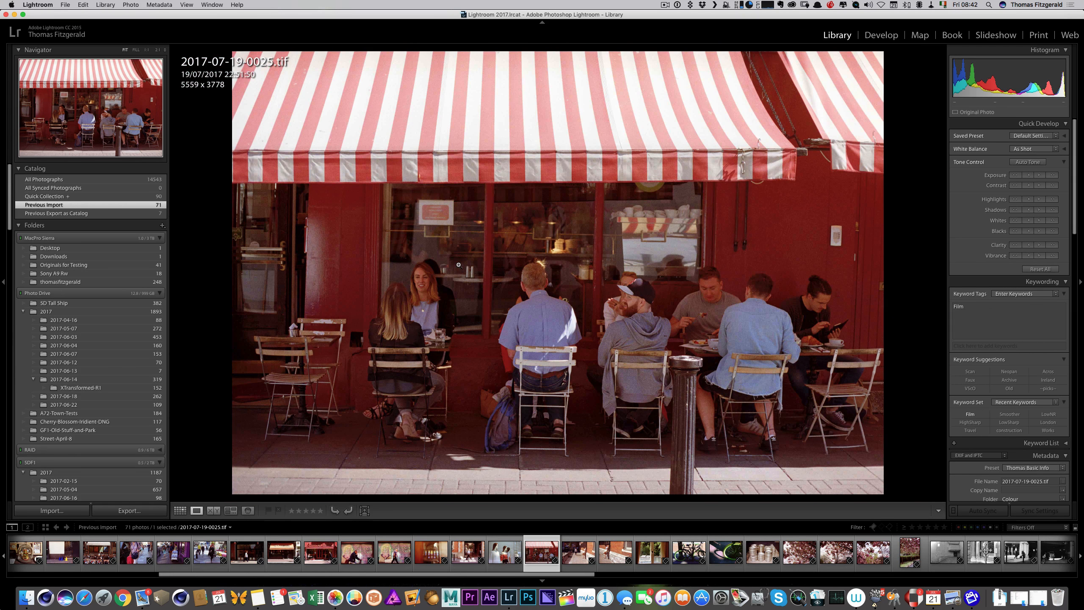
# Alternate between Photos and Lightroom to compare the café lab scan with 2017-07-19-0025.tif, showing the whole lab scan
pyautogui.press('super+Tab')
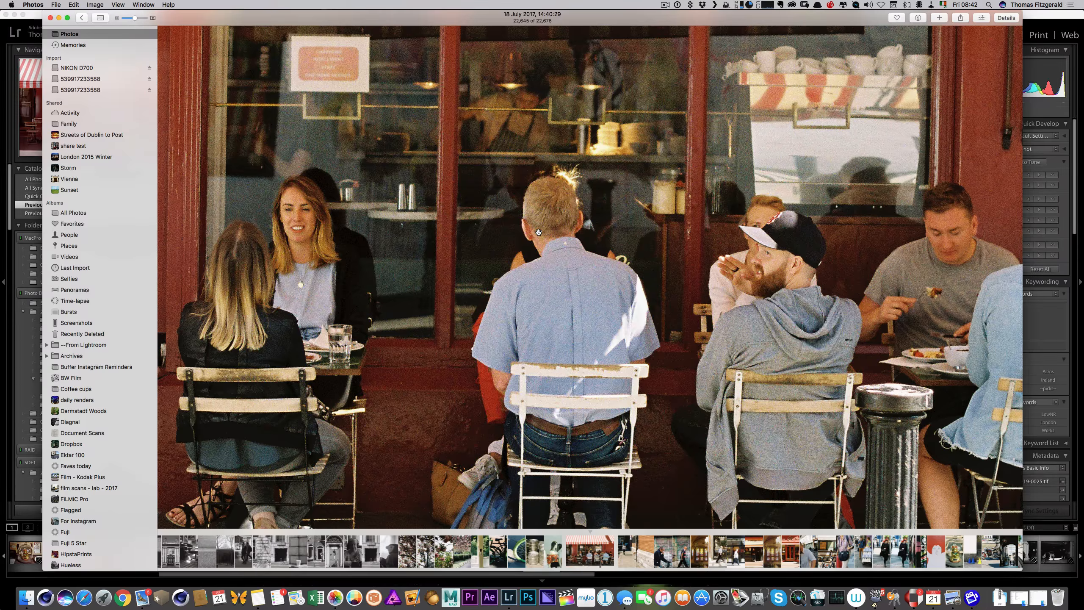
pyautogui.press('super+Tab')
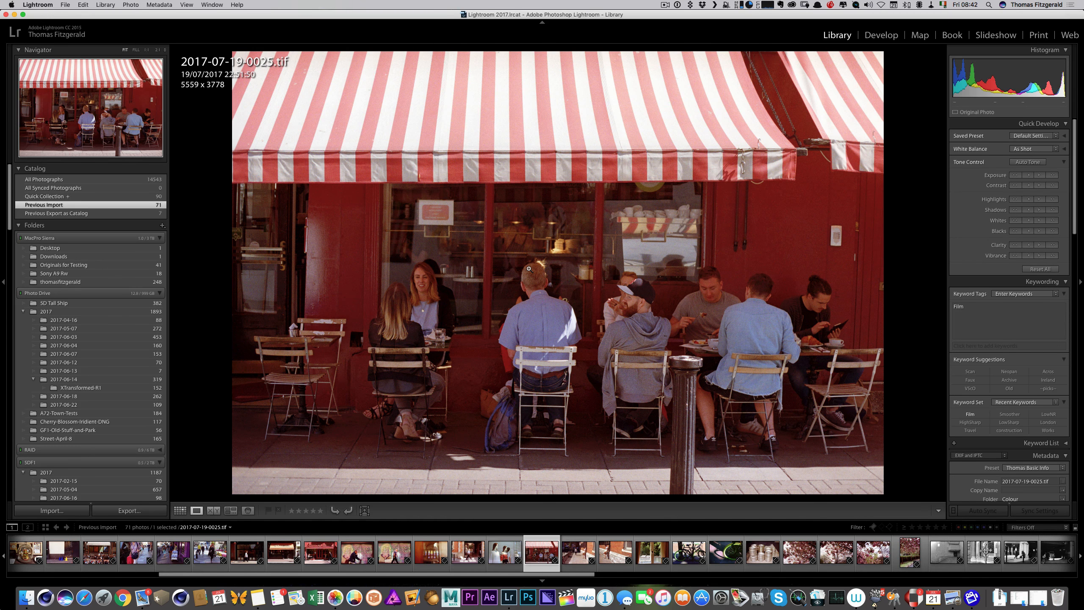
pyautogui.press('super+Tab')
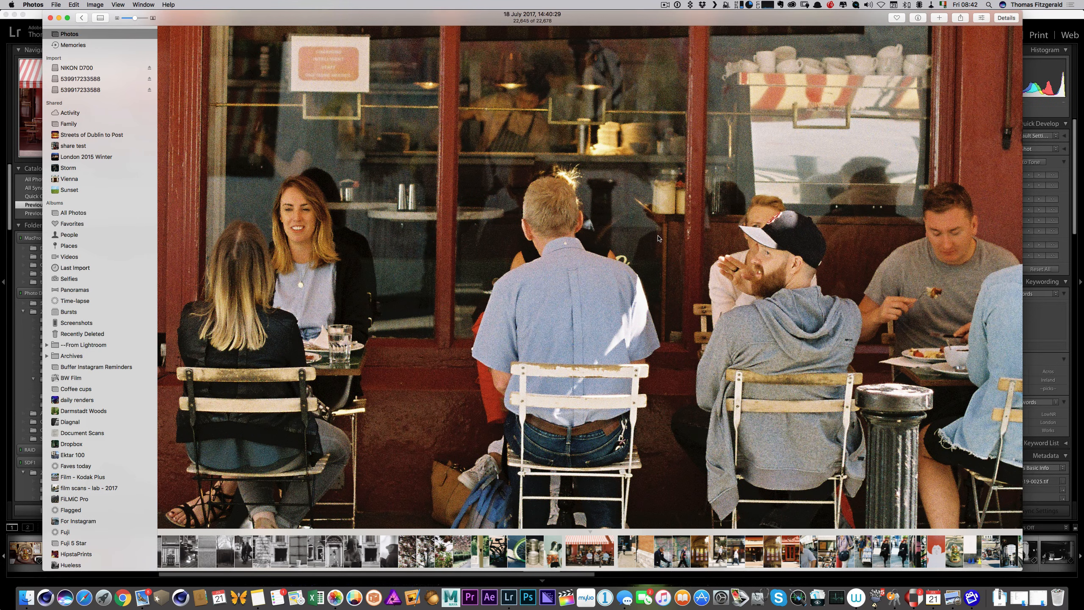
pyautogui.press('z')
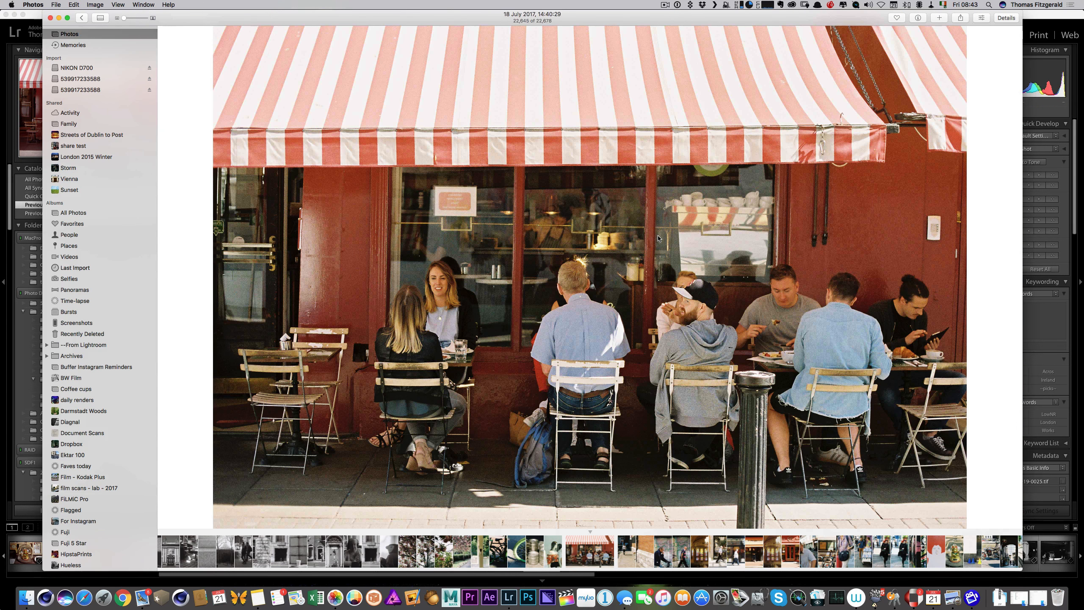
pyautogui.press('super+Tab')
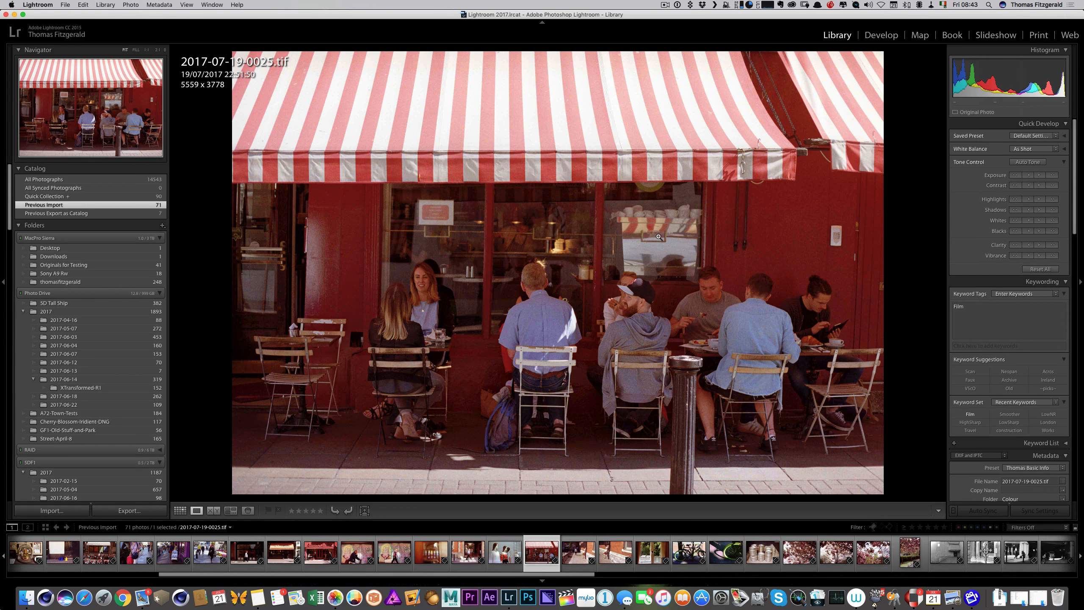
pyautogui.press('super+Tab')
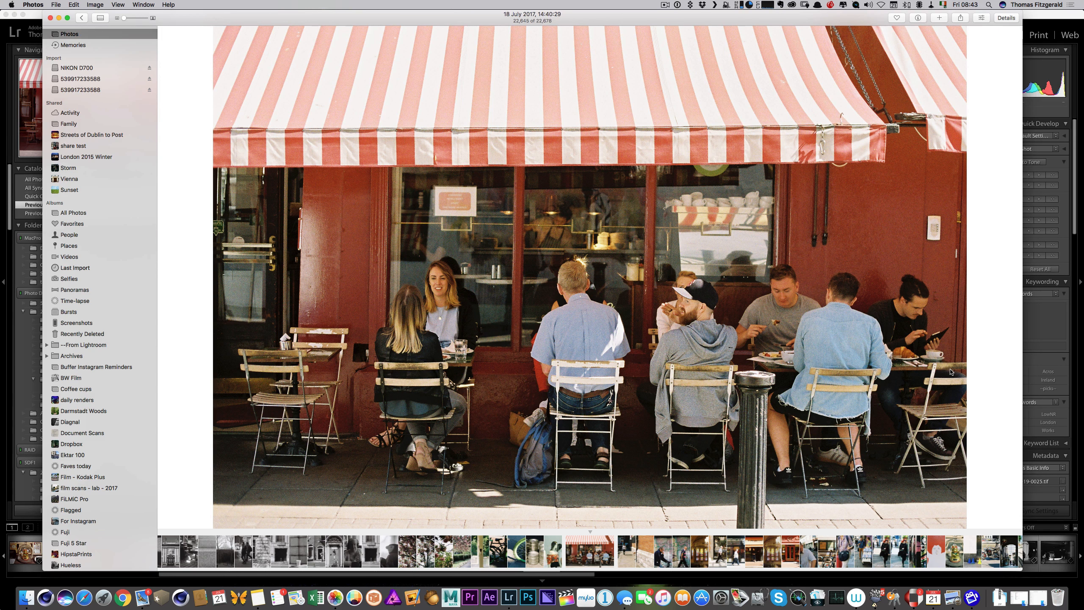
# Inspect the men dining beside the bollard in the lab scan up close and open 2017-07-19-0025.tif in Lightroom's Develop module
pyautogui.scroll(5, 951, 372)
pyautogui.scroll(-2, 951, 372)
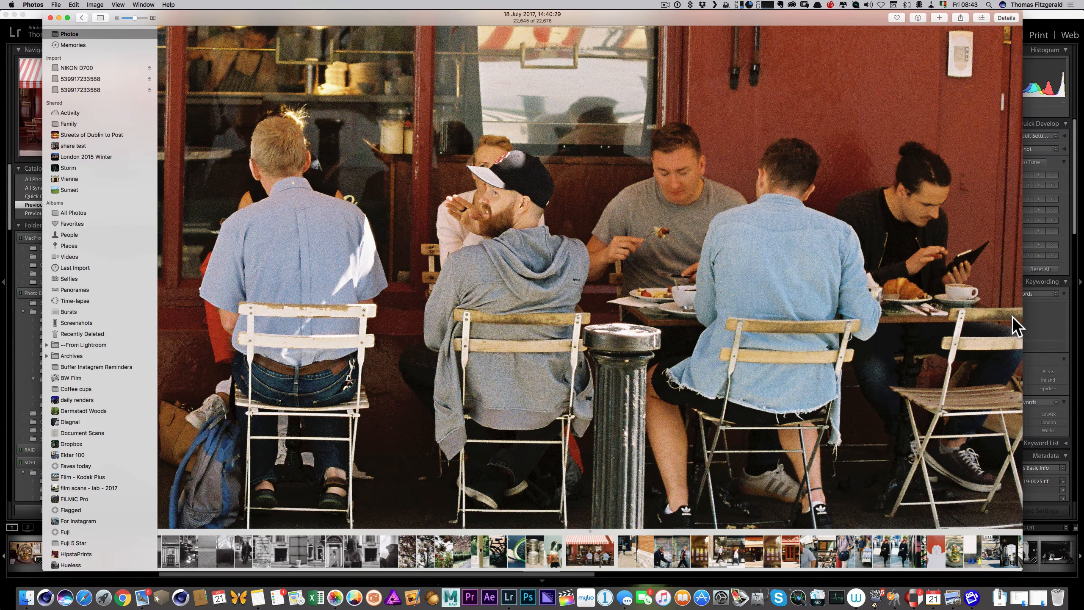
pyautogui.press('super+minus')
pyautogui.press('super+Tab')
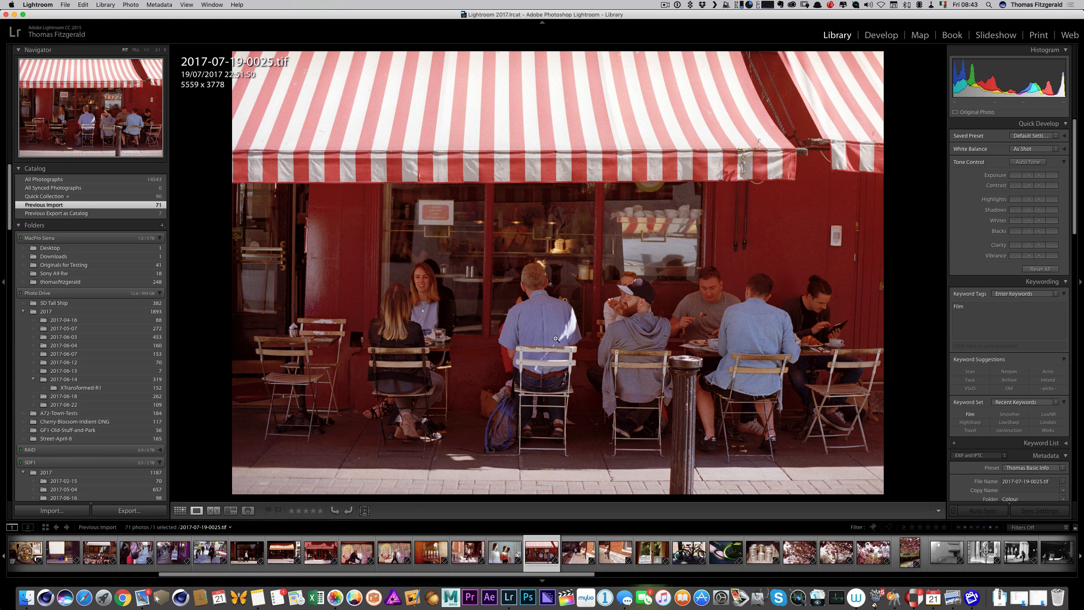
pyautogui.click(875, 39)
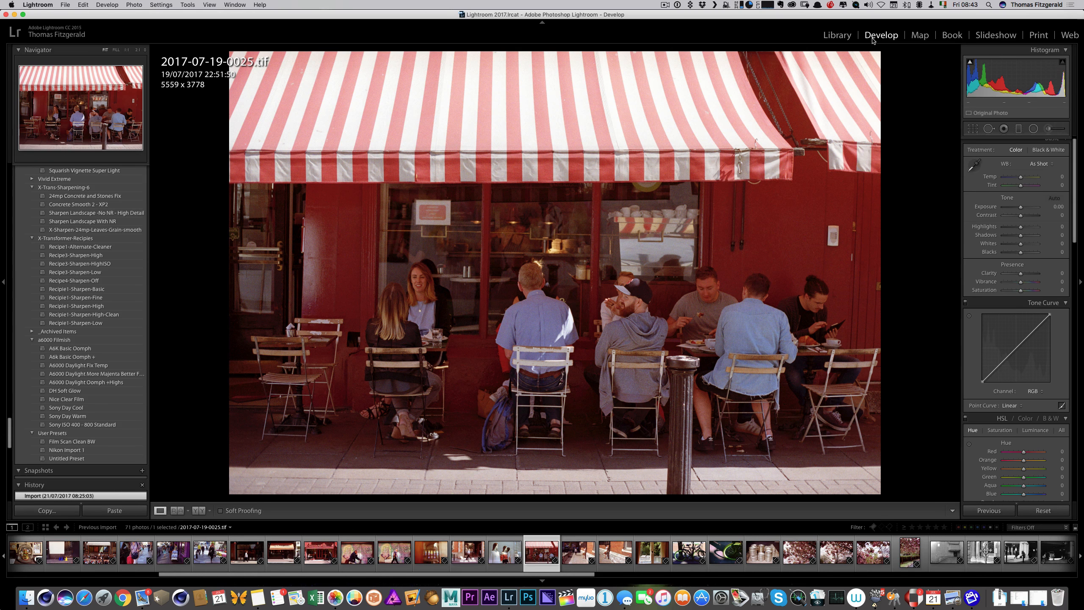
# Set Exposure to +0.46, Highlights to −46, Shadows to +29 and Vibrance to +23 on the café scan
pyautogui.moveTo(1016, 78); pyautogui.dragTo(1022, 78)
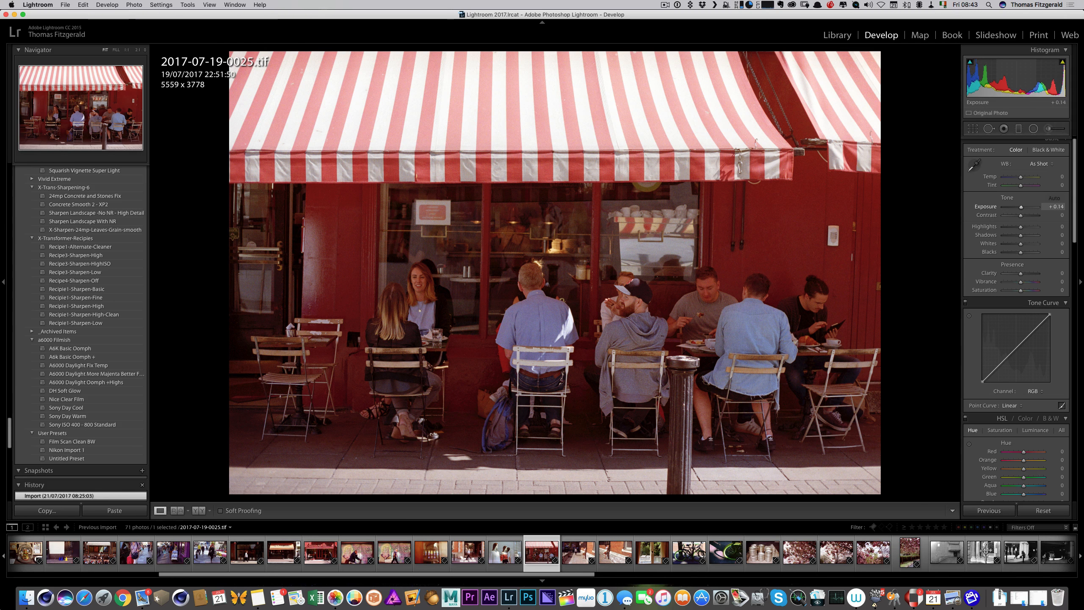
pyautogui.moveTo(1021, 286); pyautogui.dragTo(1025, 289)
pyautogui.moveTo(1026, 240); pyautogui.dragTo(1026, 242)
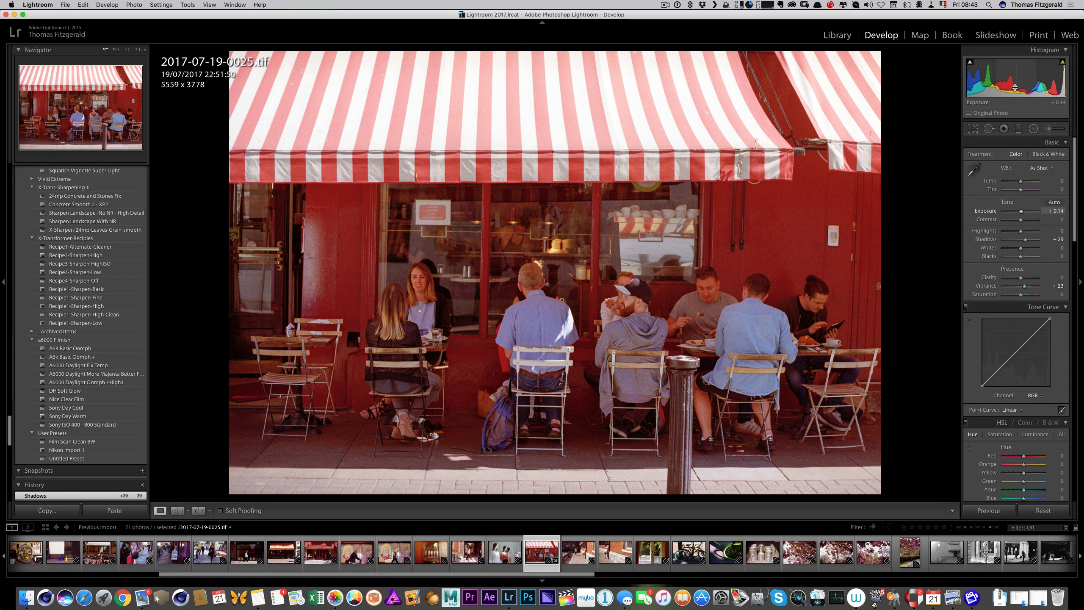
pyautogui.moveTo(1022, 83); pyautogui.dragTo(1022, 91)
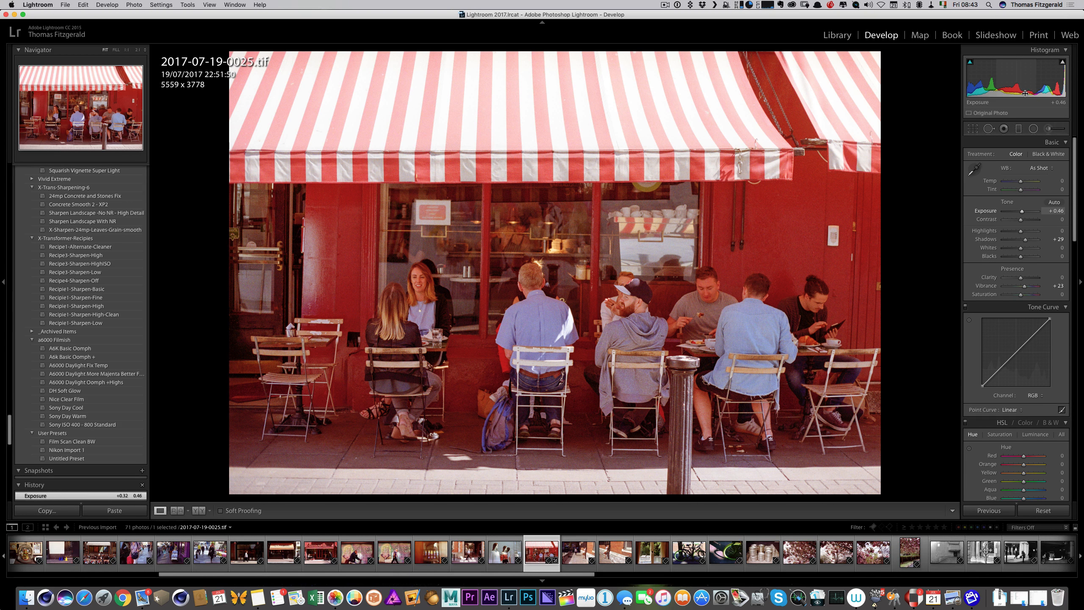
pyautogui.click(1012, 232)
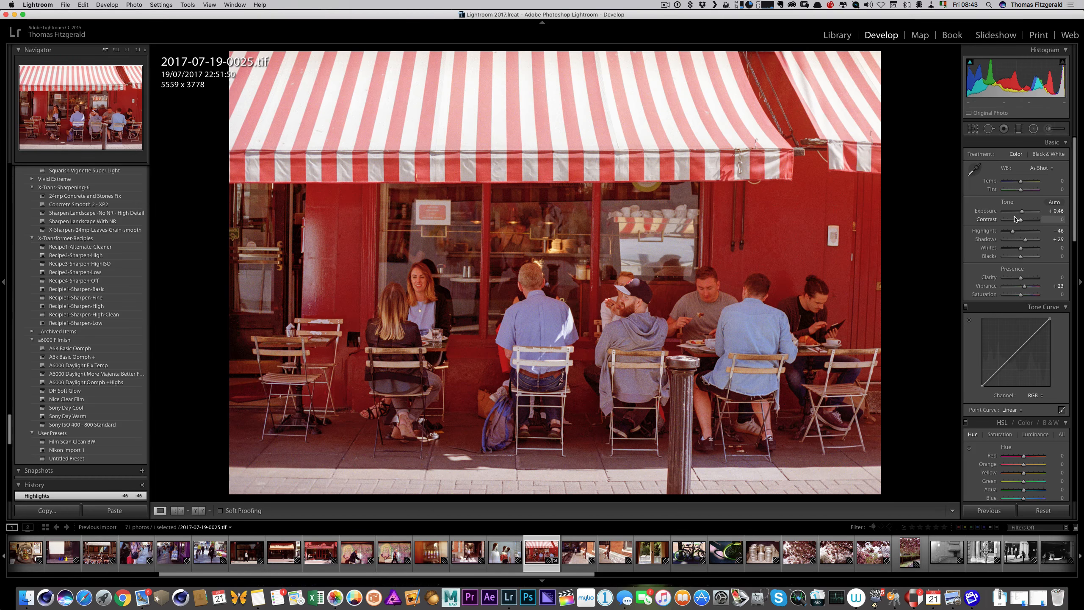
# Compare against the lab scan in Photos and warm the Lightroom scan with Temp +5, keeping Tint at 0
pyautogui.press('super+Tab')
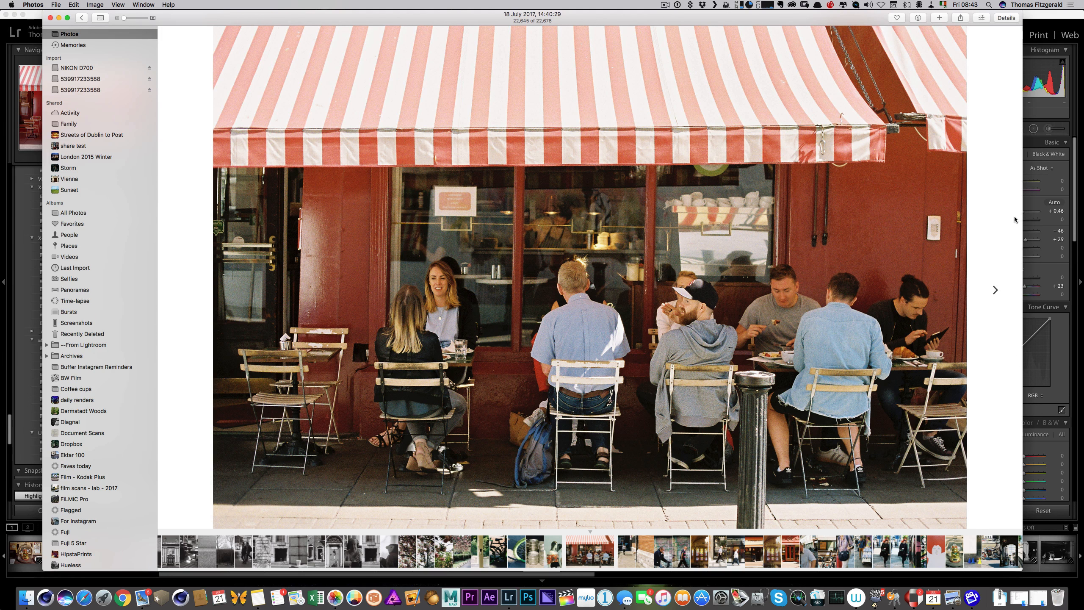
pyautogui.press('super+Tab')
pyautogui.press('super+Tab')
pyautogui.press('super+Tab')
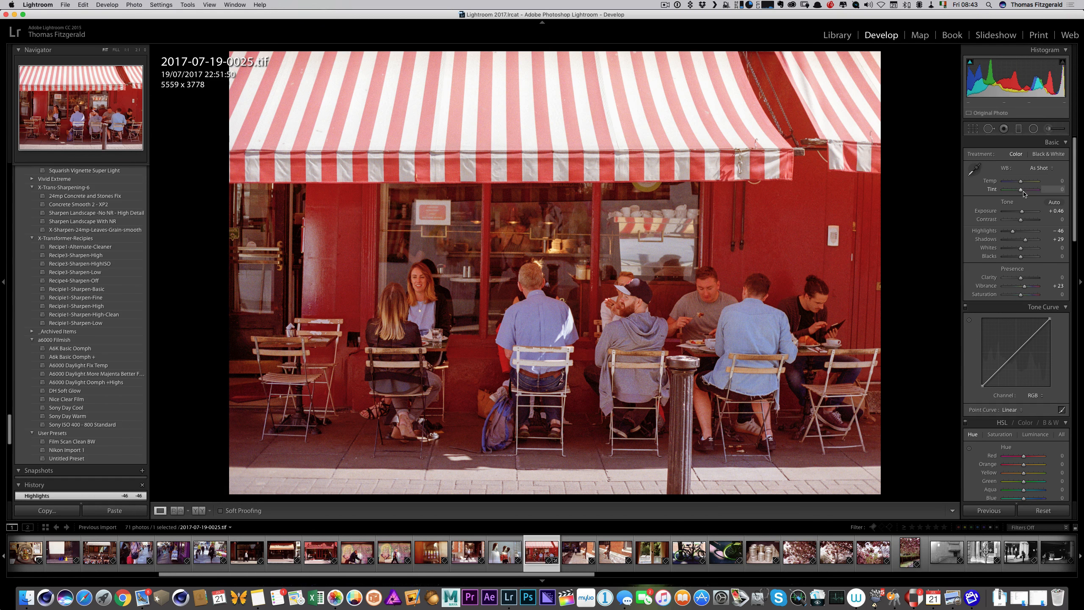
pyautogui.moveTo(1022, 193); pyautogui.dragTo(1021, 183)
pyautogui.doubleClick(1019, 190)
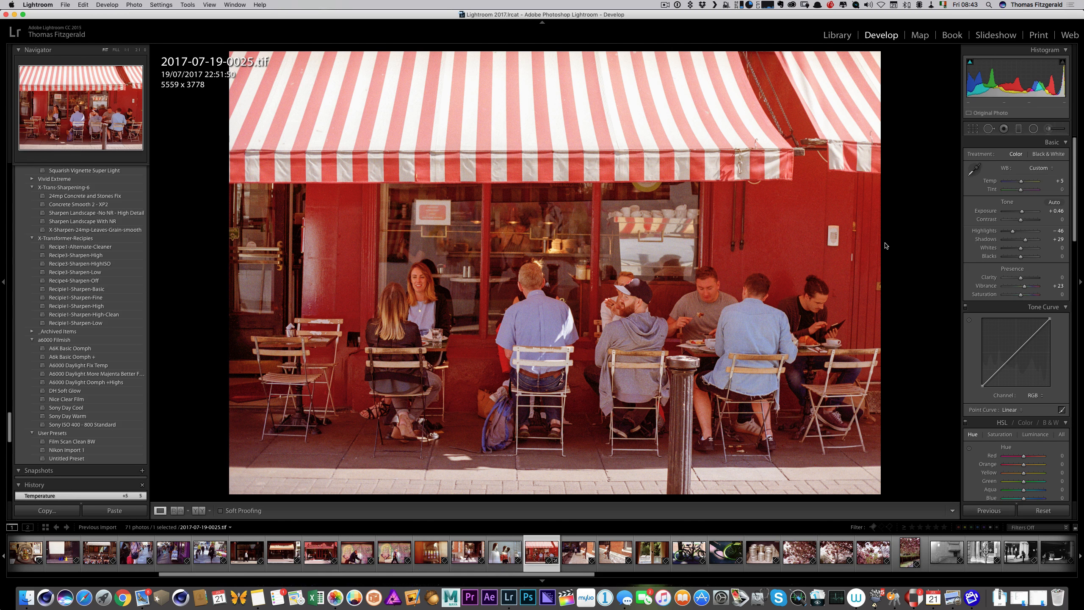
# Examine the seated women at high magnification and set Clarity to +7
pyautogui.click(409, 299)
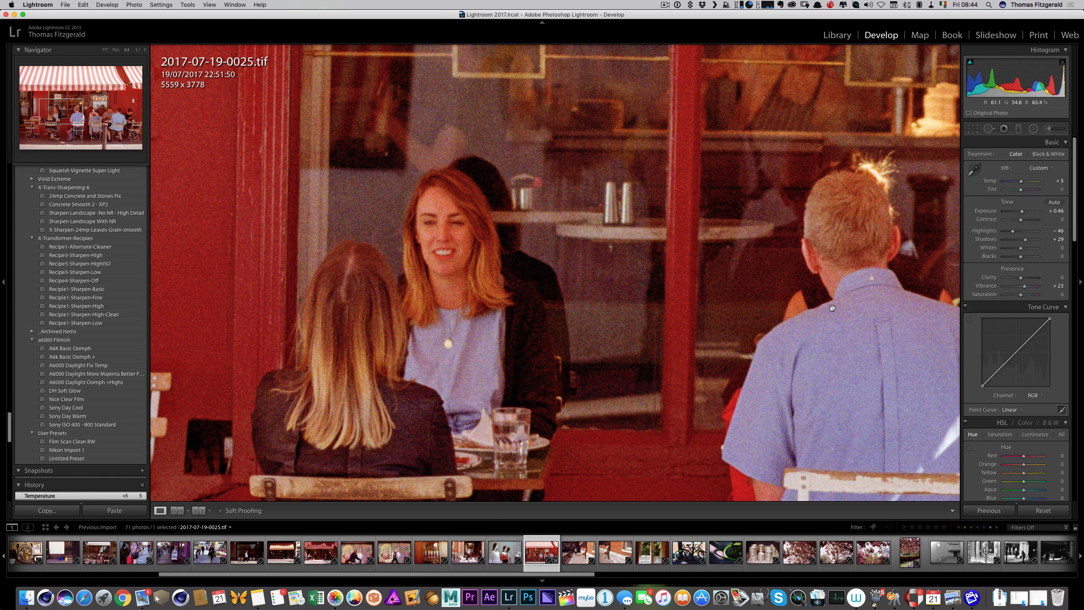
pyautogui.moveTo(1023, 278); pyautogui.dragTo(1026, 279)
pyautogui.click(776, 223)
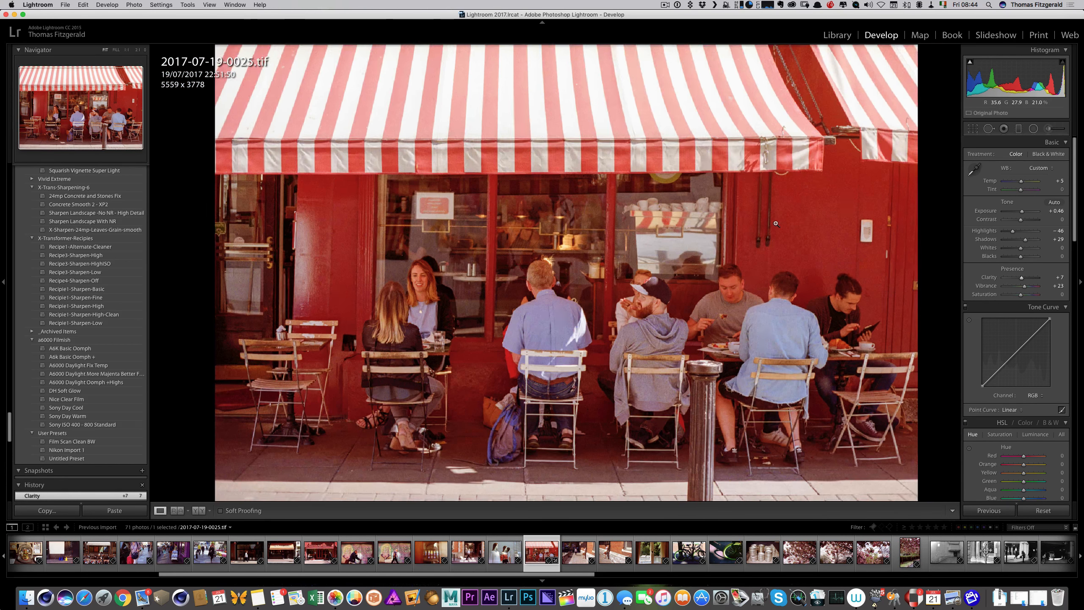
# Recheck the lab scan, set Blacks to −40 and shape the RGB tone curve with a raised midtone point and a shadow point
pyautogui.press('super+Tab')
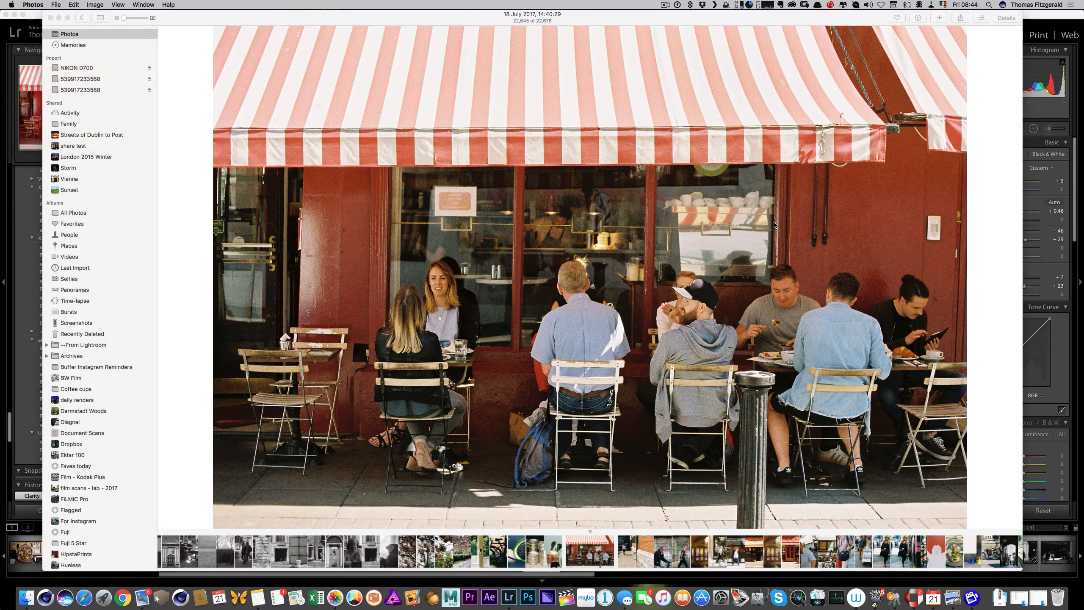
pyautogui.press('super+Tab')
pyautogui.moveTo(1016, 257); pyautogui.dragTo(1014, 256)
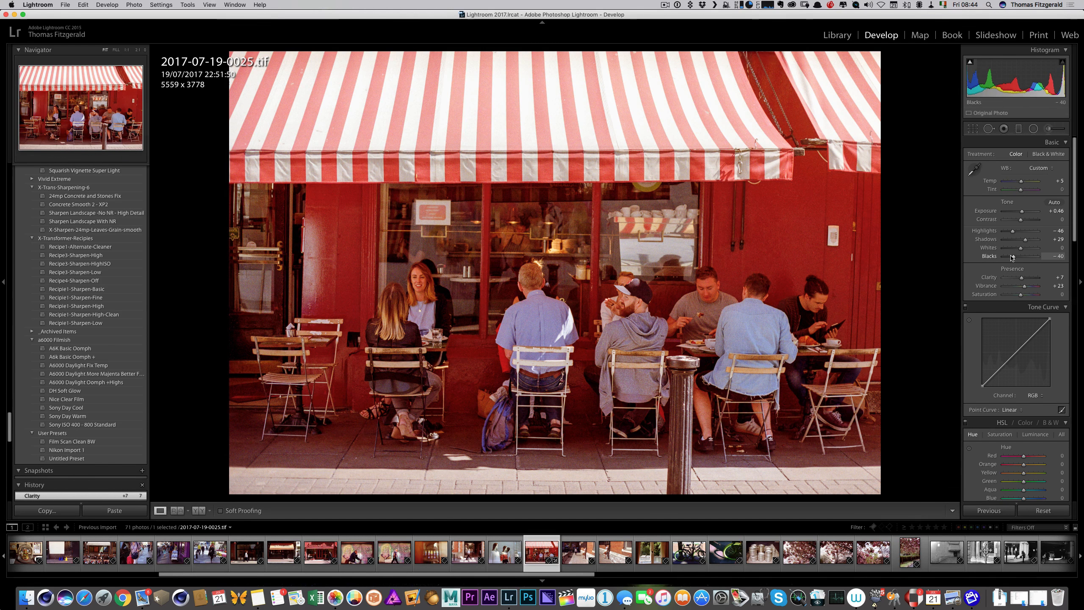
pyautogui.click(1015, 351)
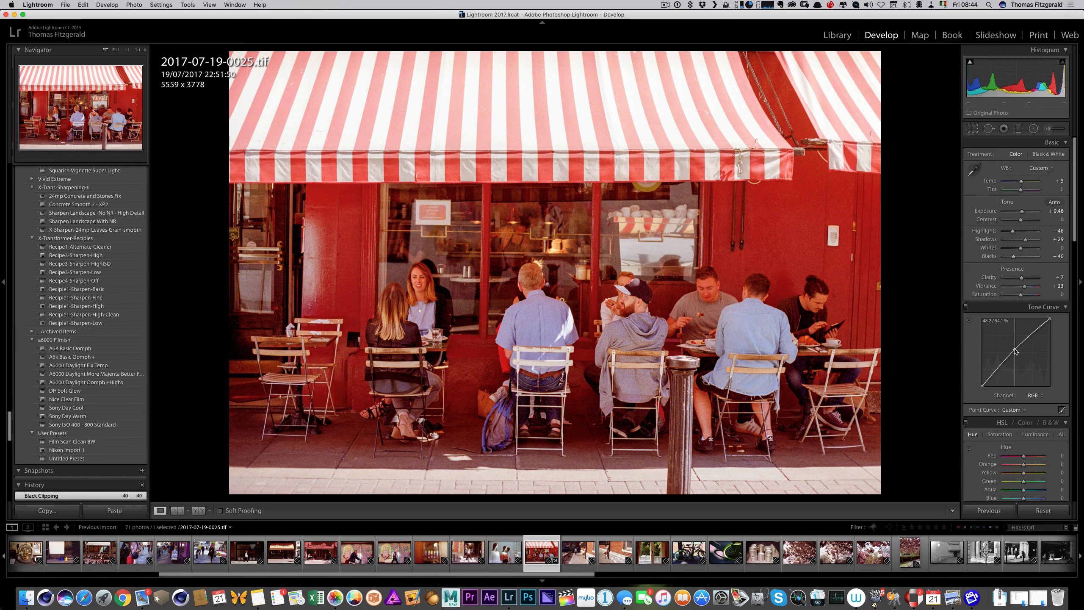
pyautogui.click(995, 375)
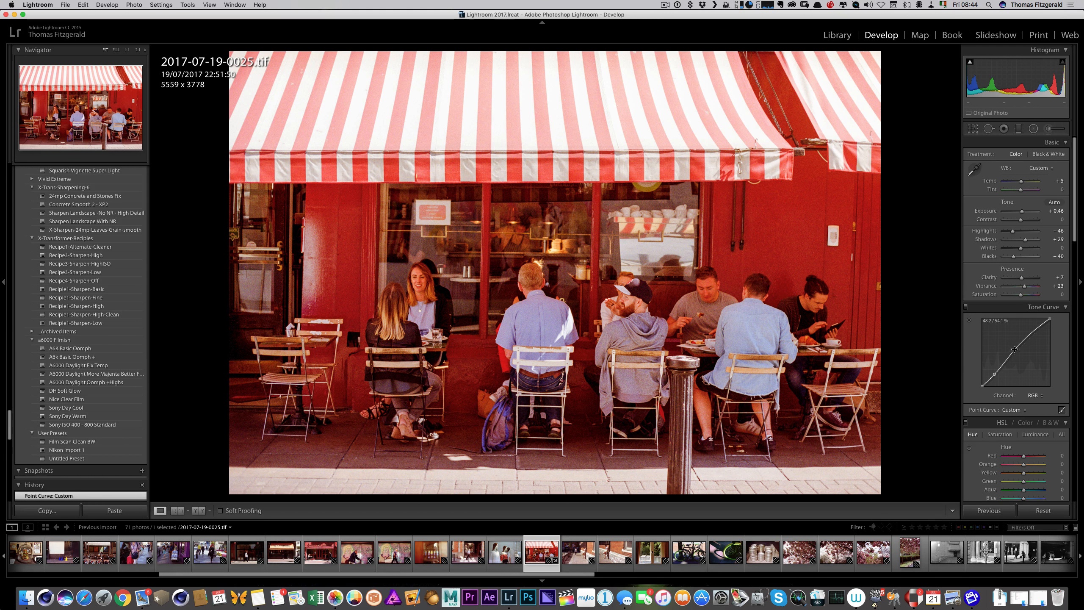
# Compare the edited scan with the lab version in Photos and reset all its Develop adjustments in Lightroom
pyautogui.press('super+Tab')
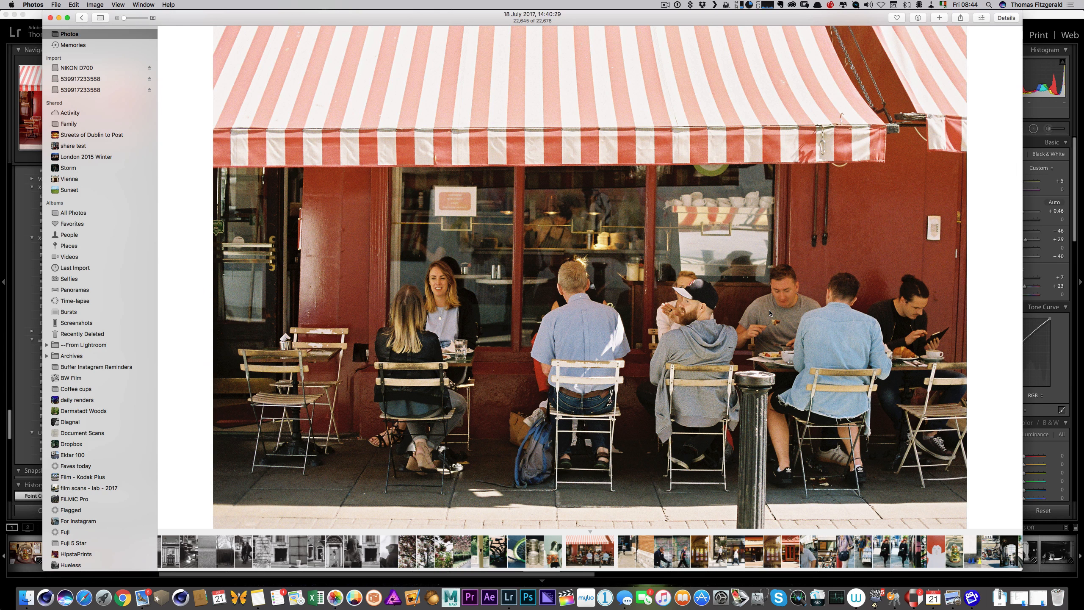
pyautogui.press('super+Tab')
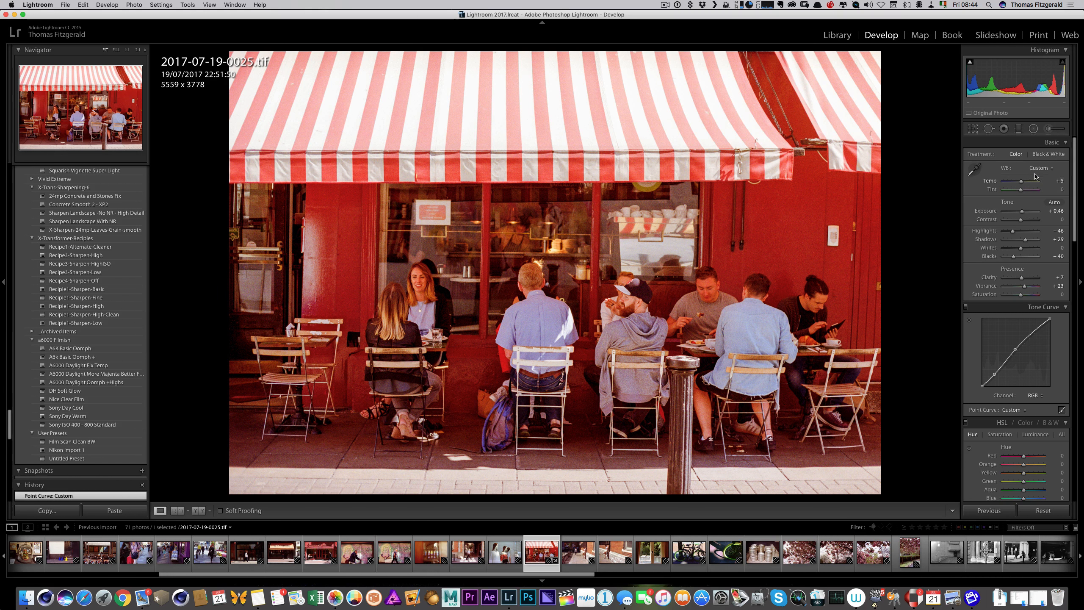
pyautogui.click(1046, 512)
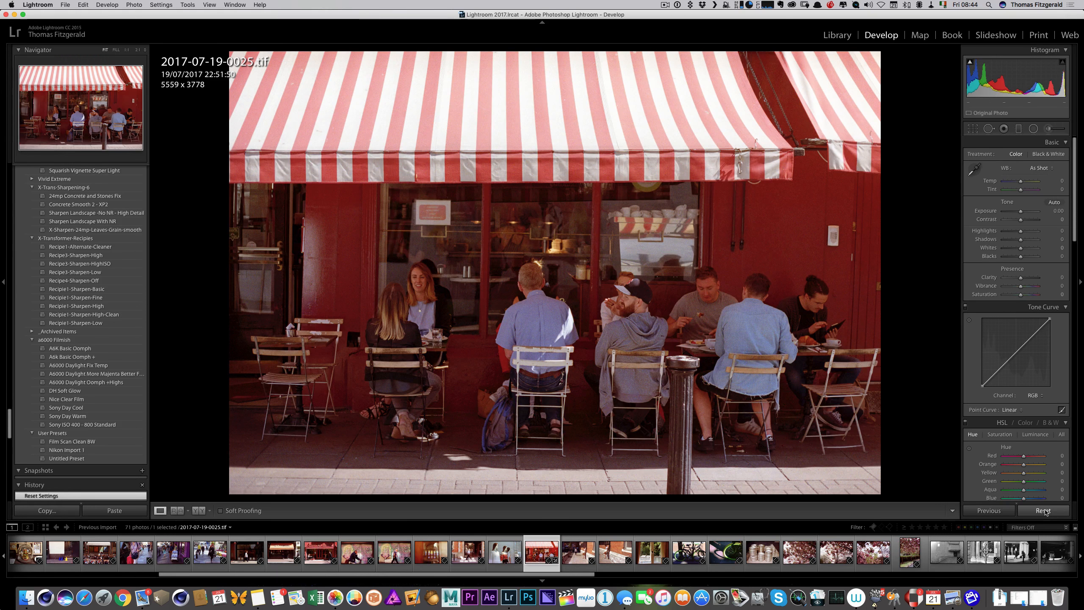
# Set Exposure to +0.96, Contrast to +21, Highlights to −25 and Blacks to −22
pyautogui.moveTo(1021, 212); pyautogui.dragTo(1024, 211)
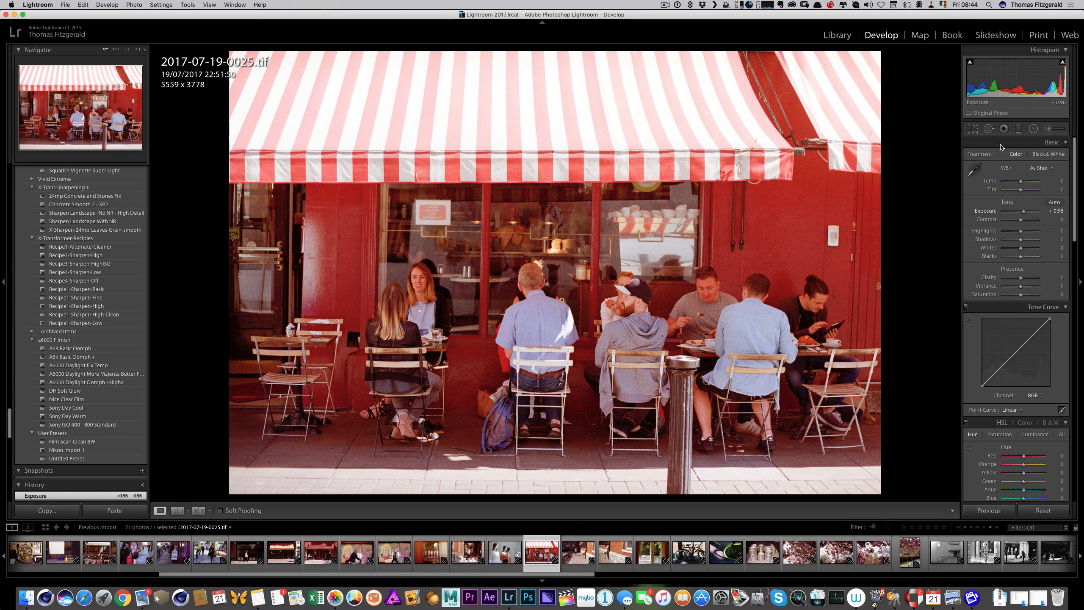
pyautogui.moveTo(1016, 258); pyautogui.dragTo(1024, 220)
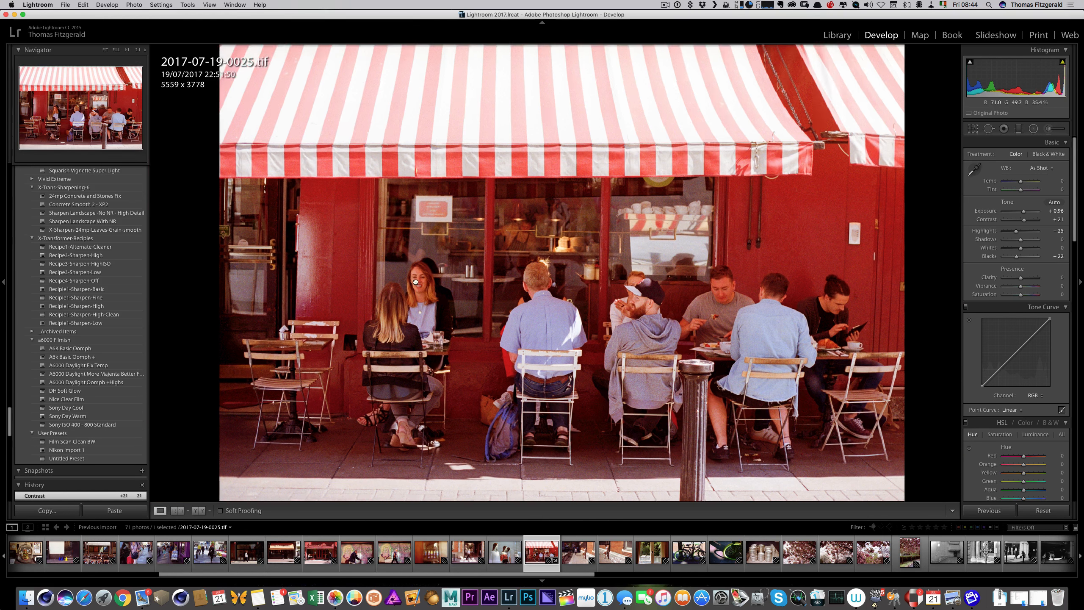
# Inspect the seated women at high magnification and set sharpening Amount to 27 and Masking to 89
pyautogui.click(422, 292)
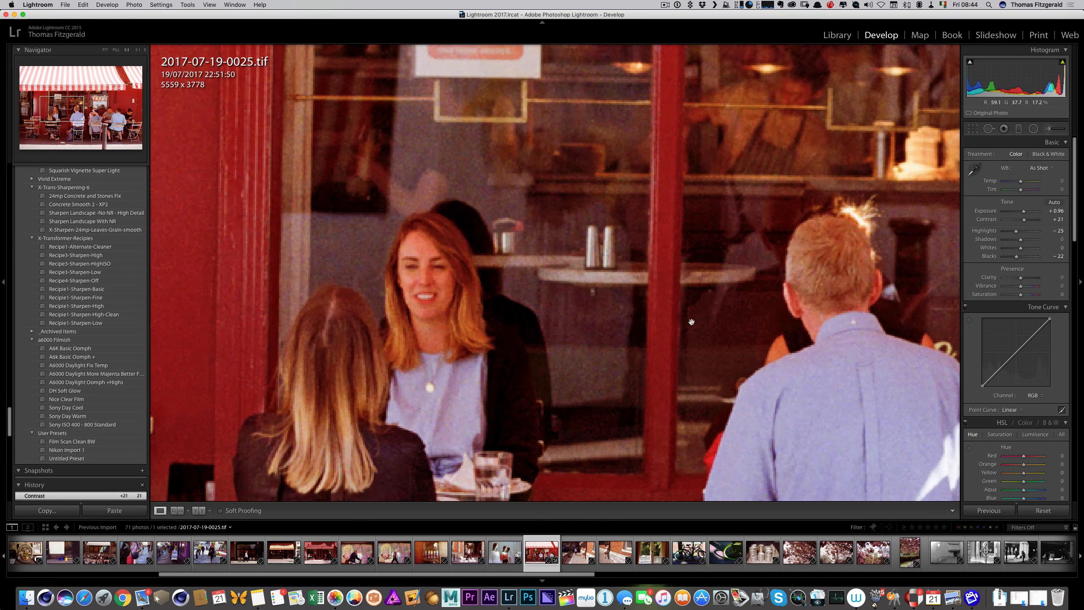
pyautogui.scroll(-10, 1016, 316)
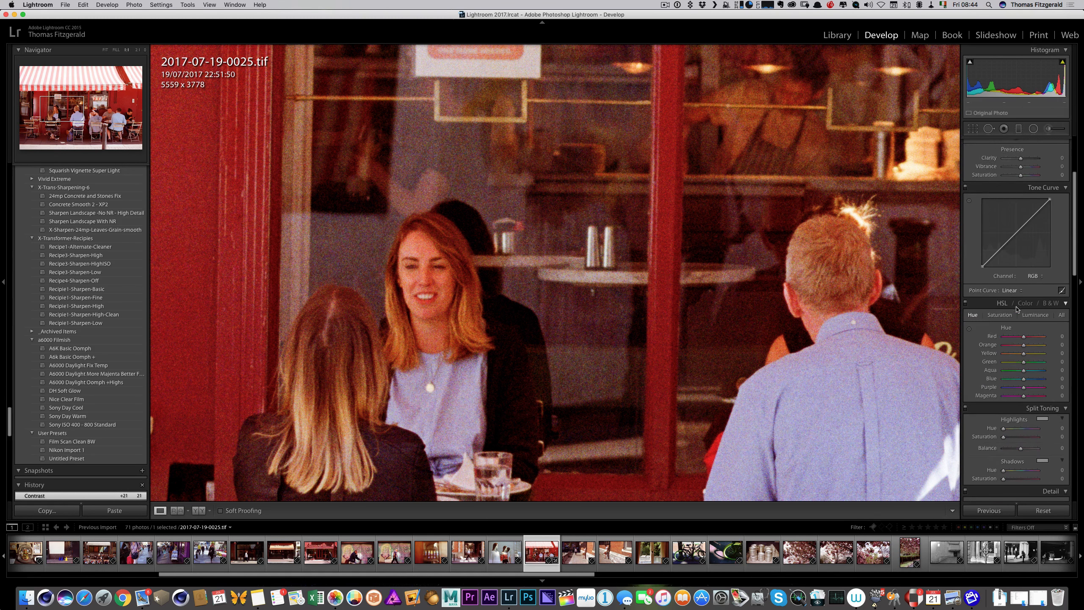
pyautogui.scroll(-3, 1017, 309)
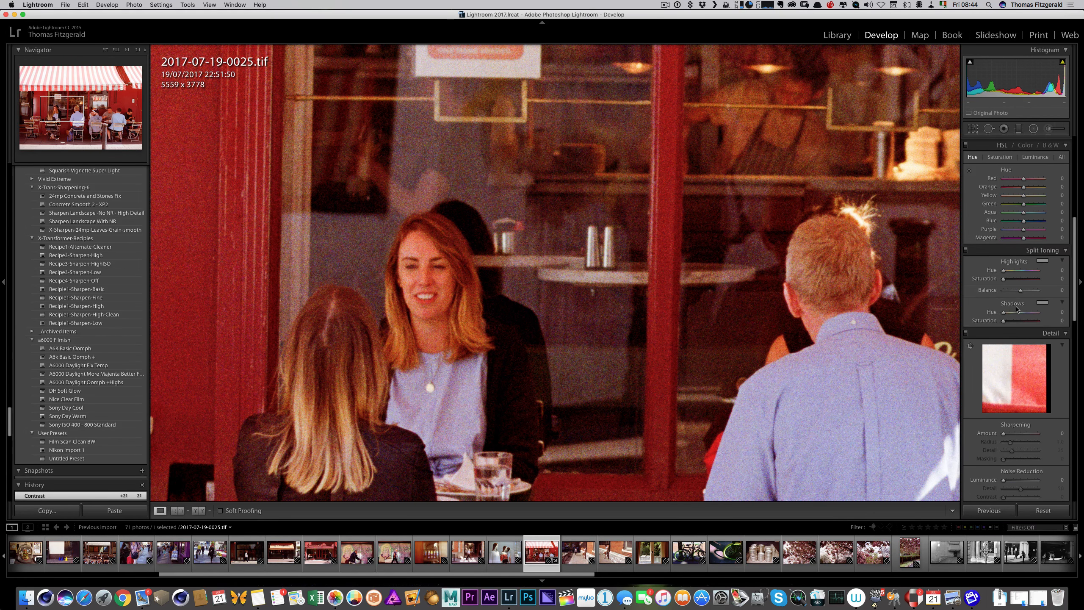
pyautogui.scroll(-5, 1017, 309)
pyautogui.click(1014, 373)
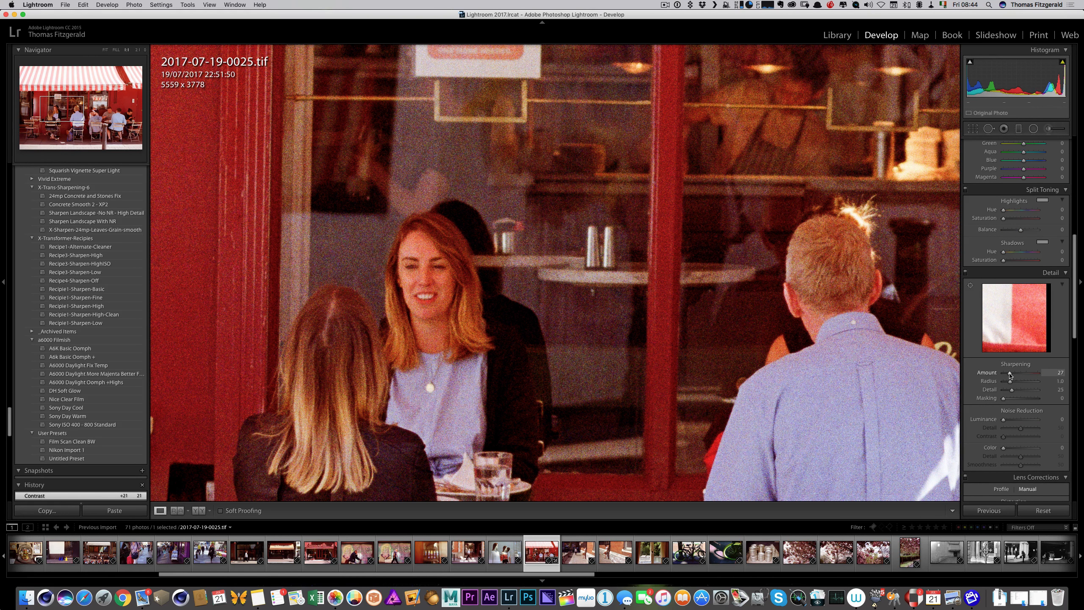
pyautogui.scroll(1, 1011, 385)
pyautogui.moveTo(1004, 404)
pyautogui.mouseDown()
pyautogui.moveTo(1014, 406)
pyautogui.moveTo(1001, 407)
pyautogui.mouseUp()
pyautogui.press('alt')
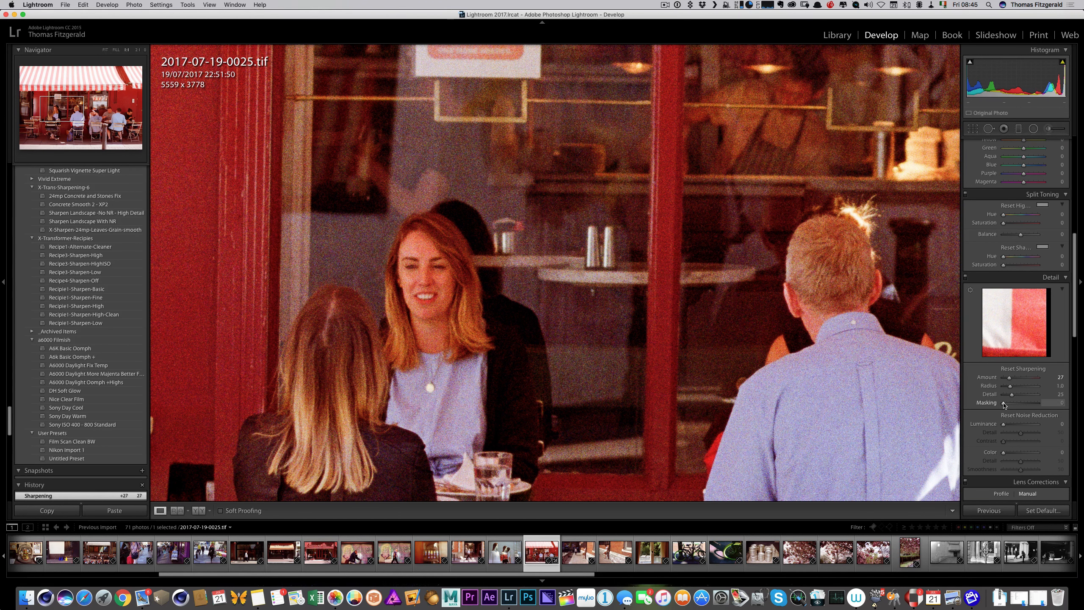
pyautogui.moveTo(1004, 404); pyautogui.dragTo(1034, 405)
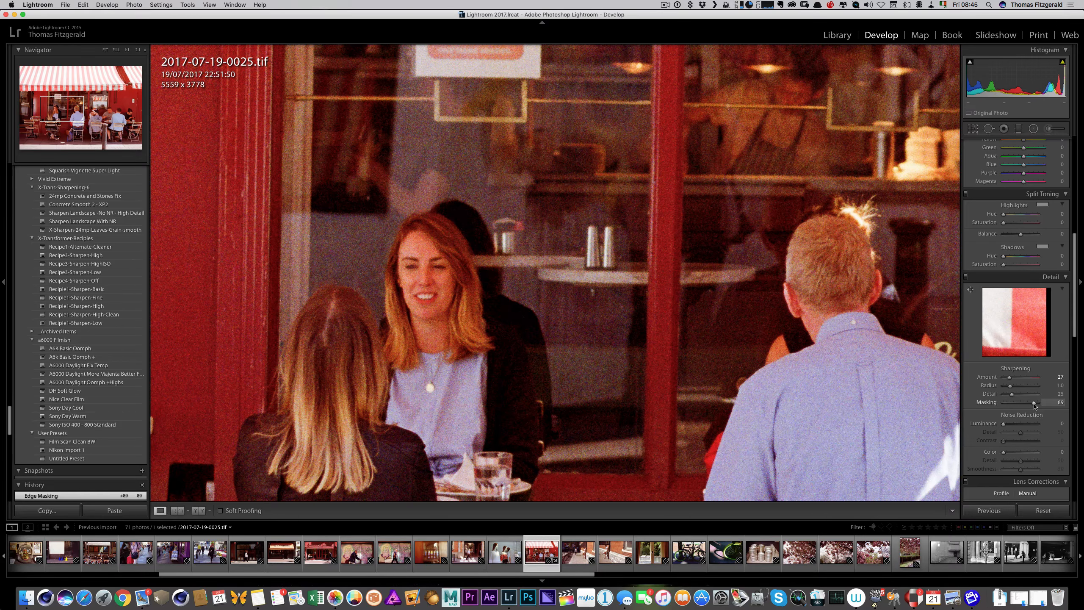
# Compare the photo with and without the Detail adjustments, and set sharpening Masking to 72 and Amount to 17
pyautogui.press('alt')
pyautogui.moveTo(1034, 406); pyautogui.dragTo(1036, 406)
pyautogui.click(966, 276)
pyautogui.click(966, 277)
pyautogui.moveTo(1035, 402); pyautogui.dragTo(1028, 405)
pyautogui.moveTo(1010, 376); pyautogui.dragTo(1007, 377)
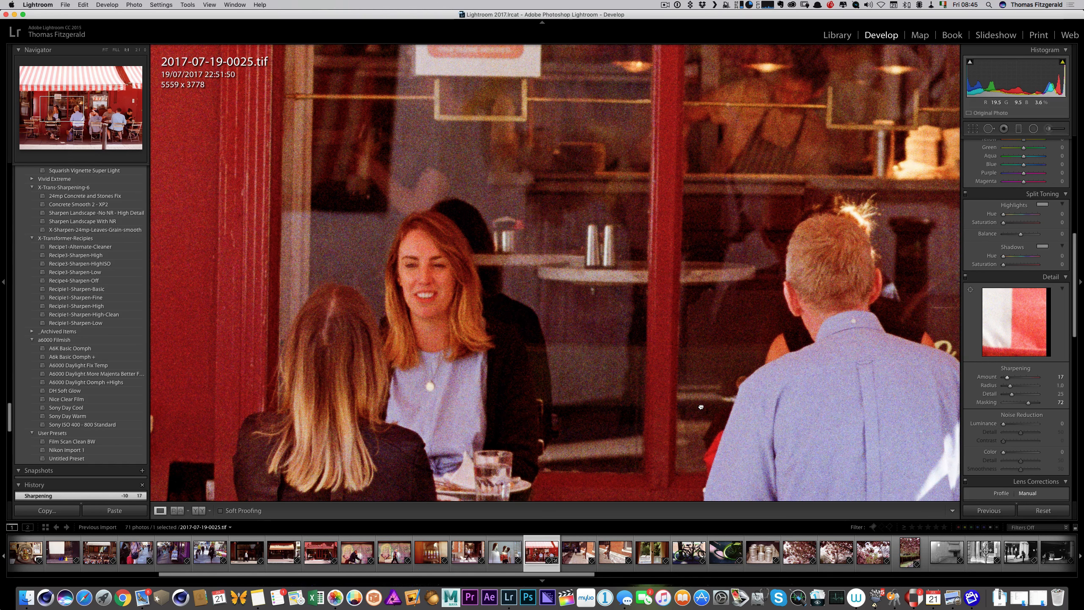
# Set Luminance noise reduction to 13 and Color to 21, and compare the photo with and without the Detail adjustments
pyautogui.moveTo(701, 407); pyautogui.dragTo(703, 390)
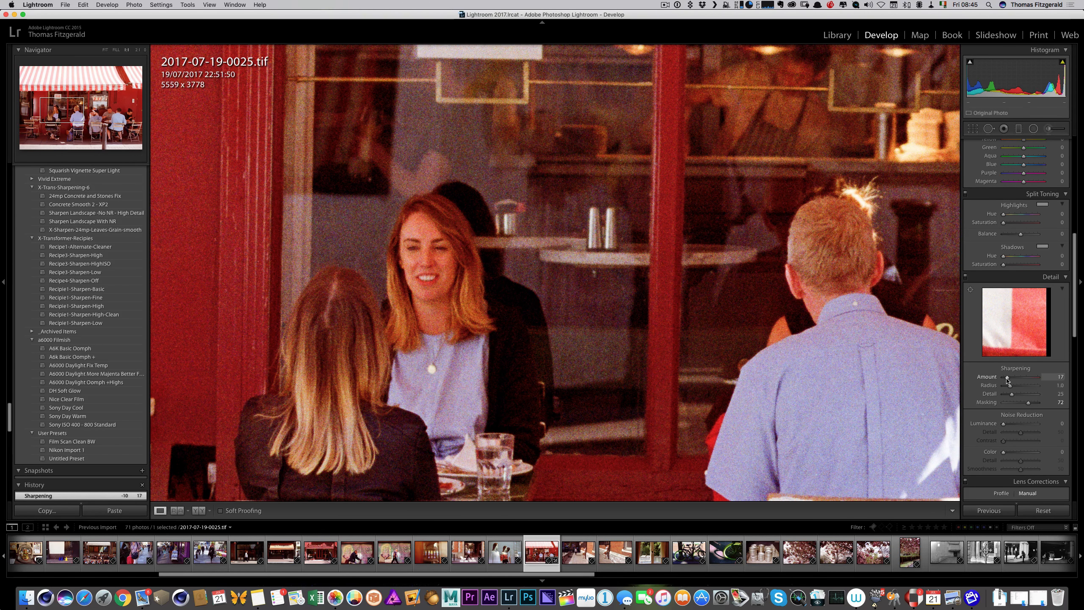
pyautogui.scroll(-4, 1016, 378)
pyautogui.moveTo(1004, 352)
pyautogui.mouseDown()
pyautogui.moveTo(1023, 355)
pyautogui.moveTo(1014, 354)
pyautogui.mouseUp()
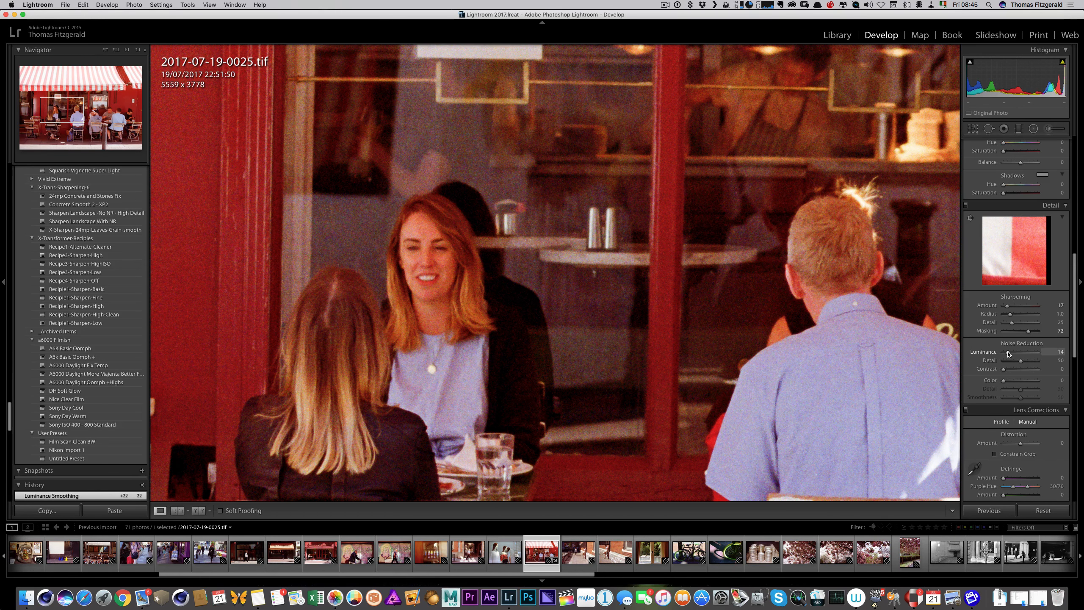
pyautogui.moveTo(1008, 353); pyautogui.dragTo(1015, 384)
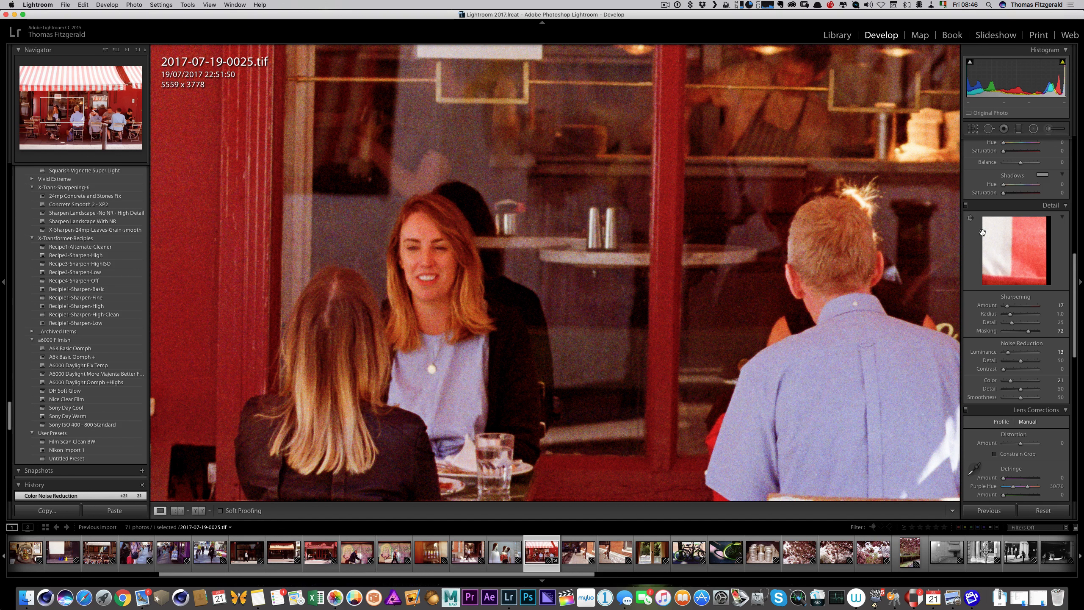
pyautogui.click(966, 205)
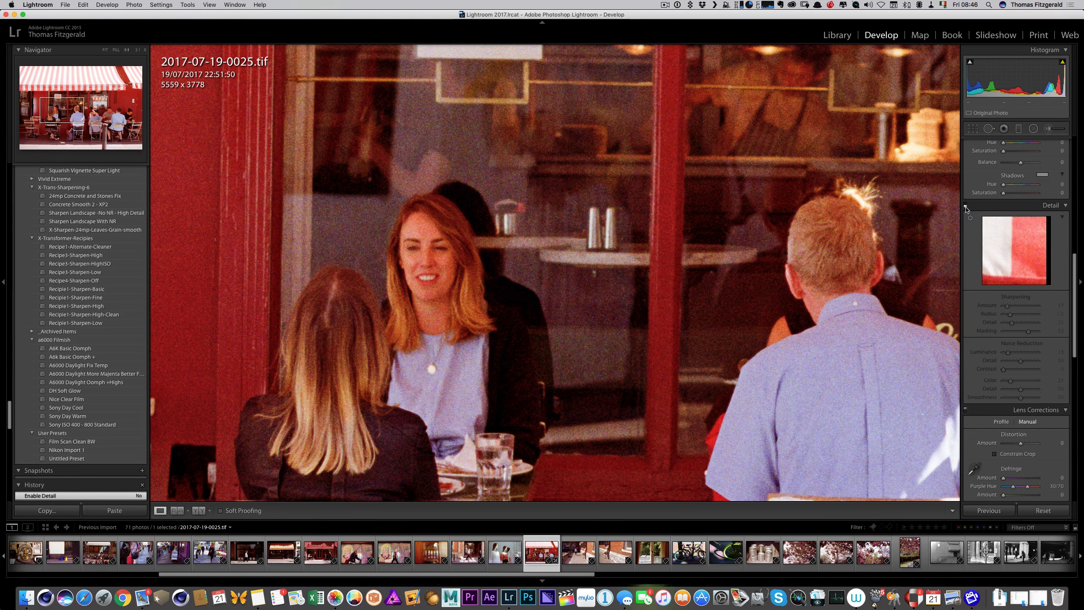
pyautogui.click(966, 206)
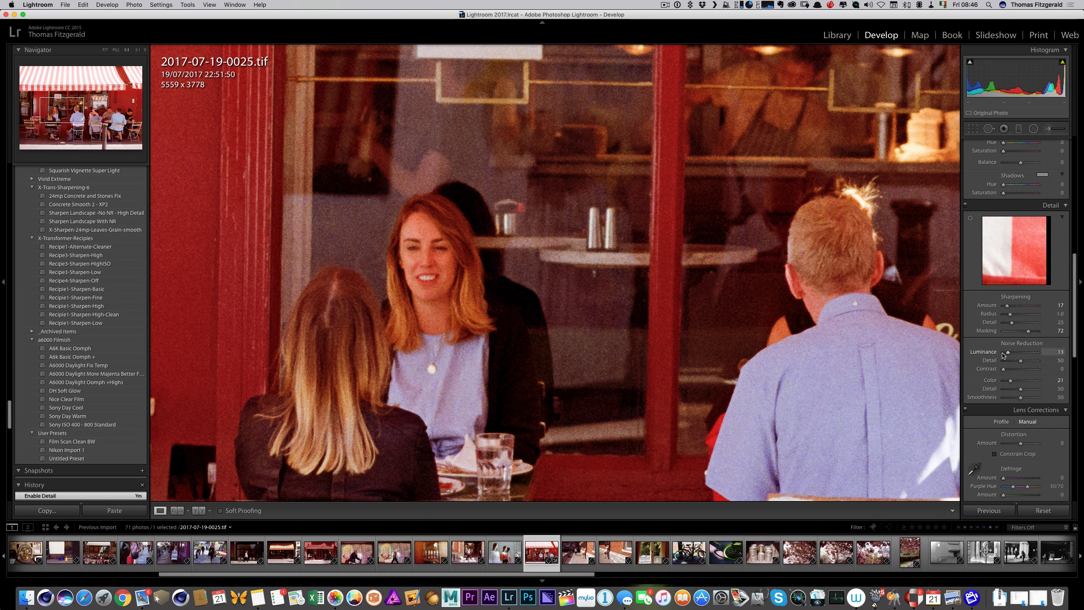
# Set noise reduction to Color 9 and Luminance 0, and sharpening to Amount 20 with Masking 14
pyautogui.scroll(-1, 1009, 384)
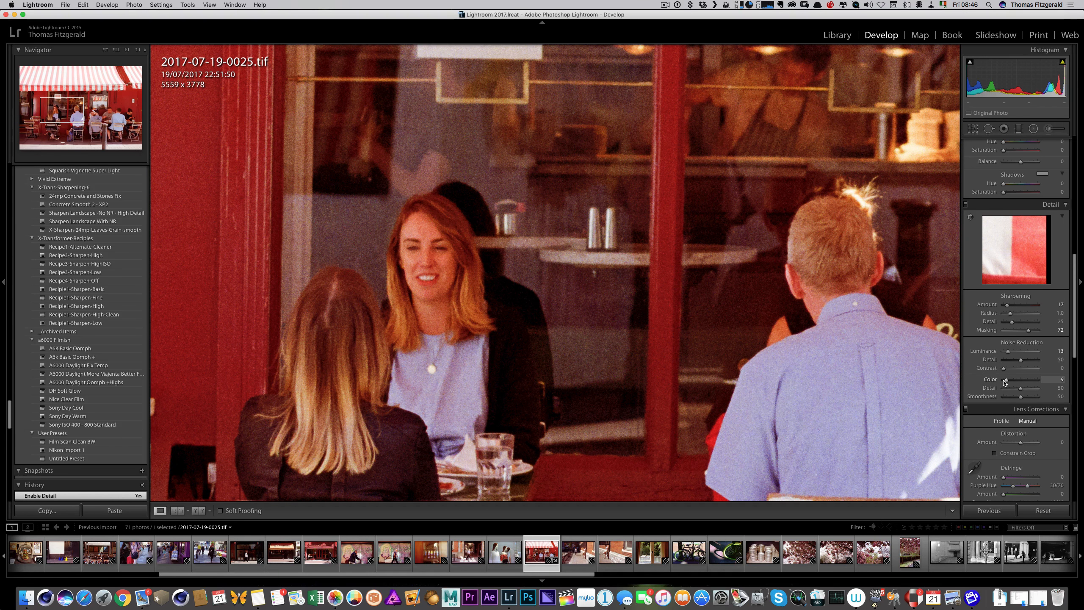
pyautogui.scroll(-1, 1005, 383)
pyautogui.moveTo(1008, 349); pyautogui.dragTo(962, 353)
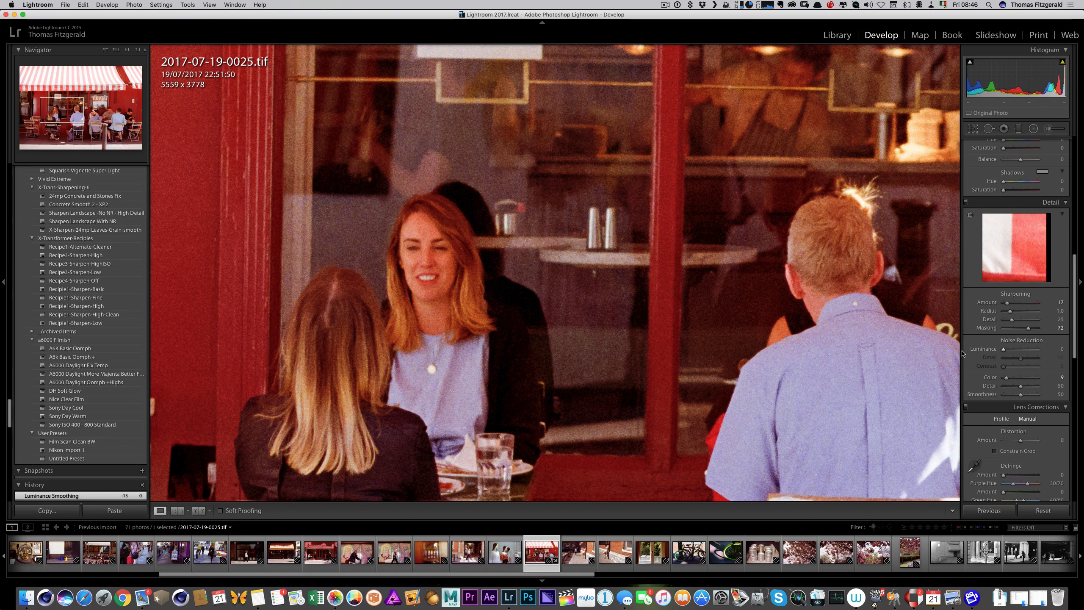
pyautogui.scroll(1, 962, 353)
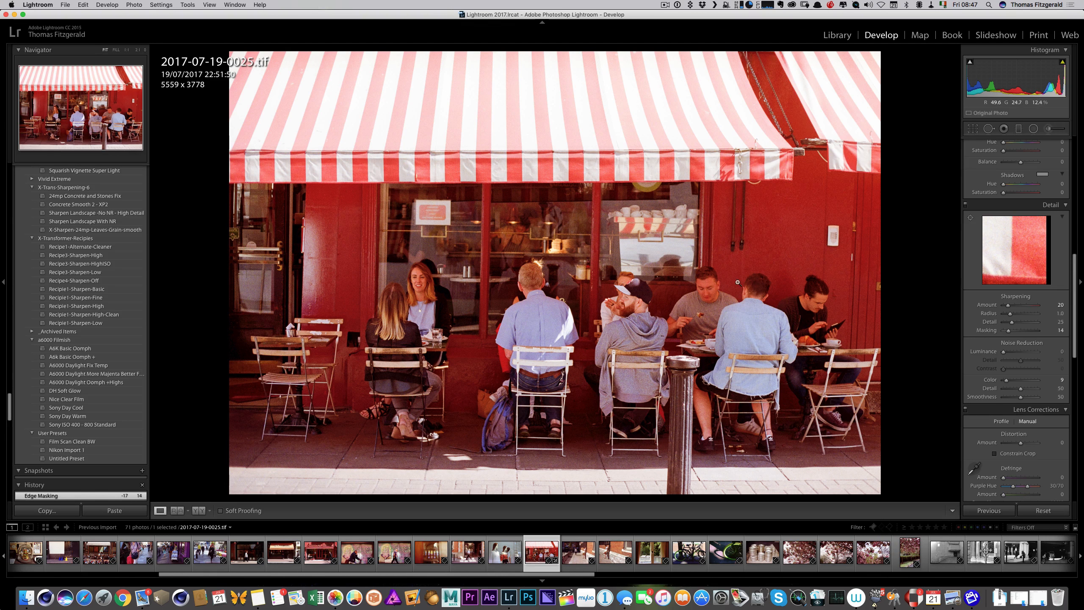
# Examine the sharpening and grain on the seated men, chairs, backpack and pavement at high magnification
pyautogui.click(773, 241)
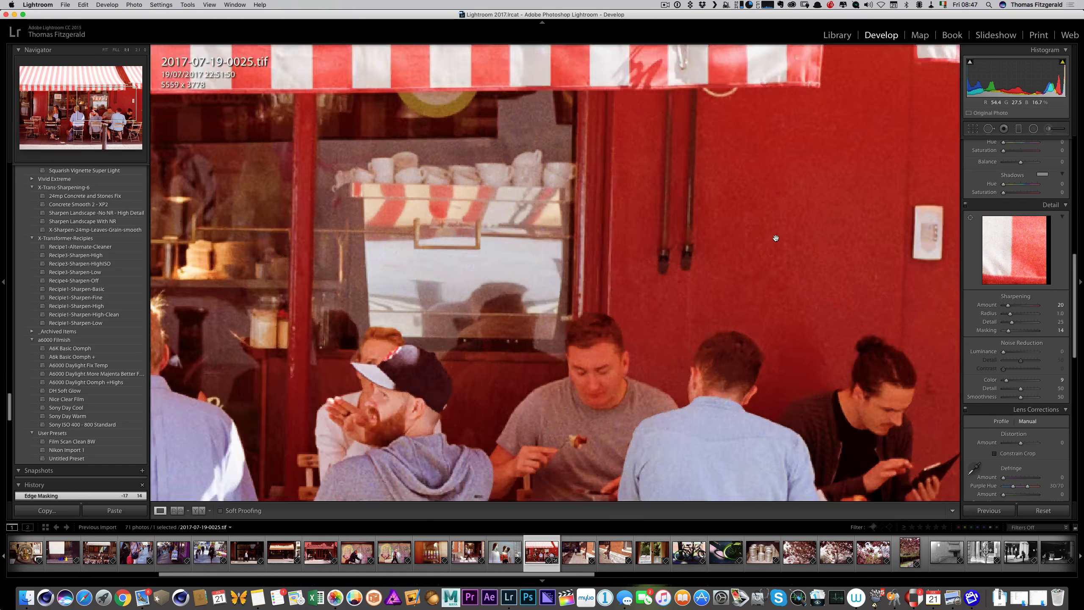
pyautogui.scroll(-10, 533, 415)
pyautogui.hscroll(-12, 532, 414)
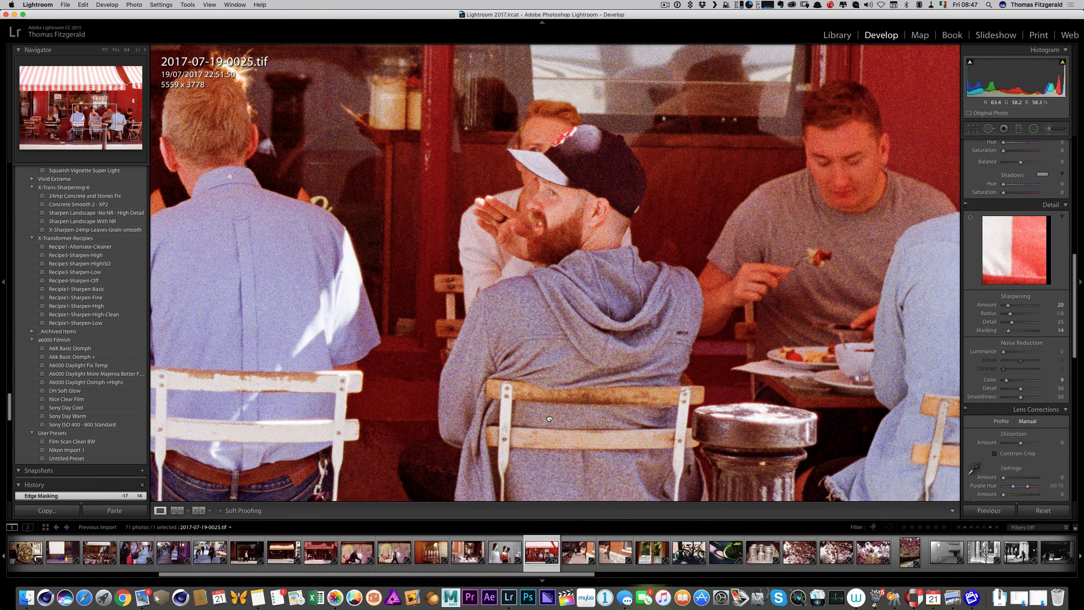
pyautogui.scroll(-10, 550, 419)
pyautogui.hscroll(-6, 549, 419)
pyautogui.scroll(-8, 513, 356)
pyautogui.hscroll(-12, 514, 357)
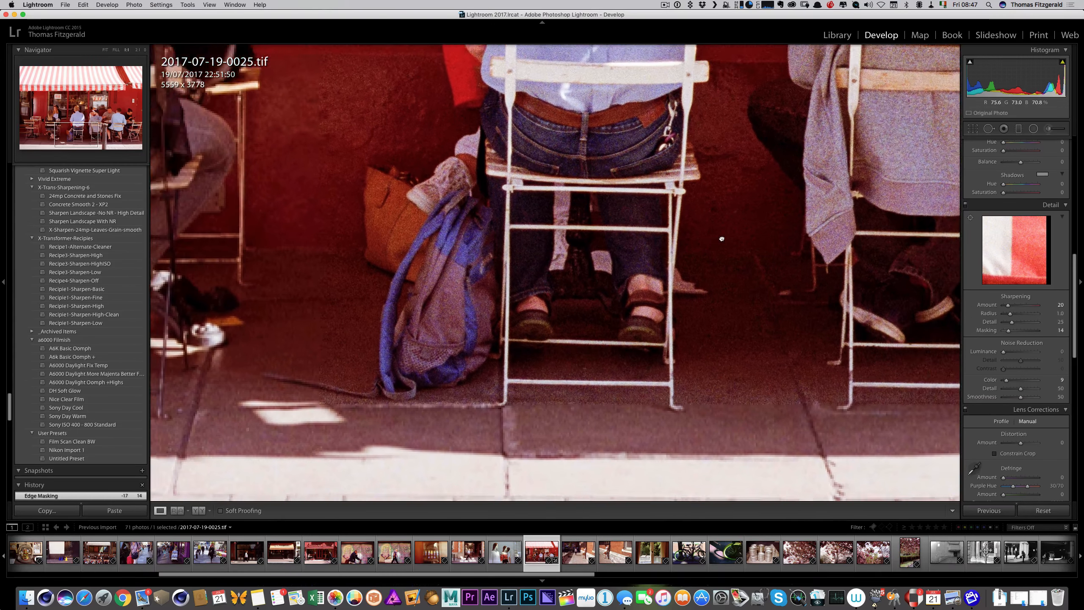
pyautogui.hscroll(-12, 668, 247)
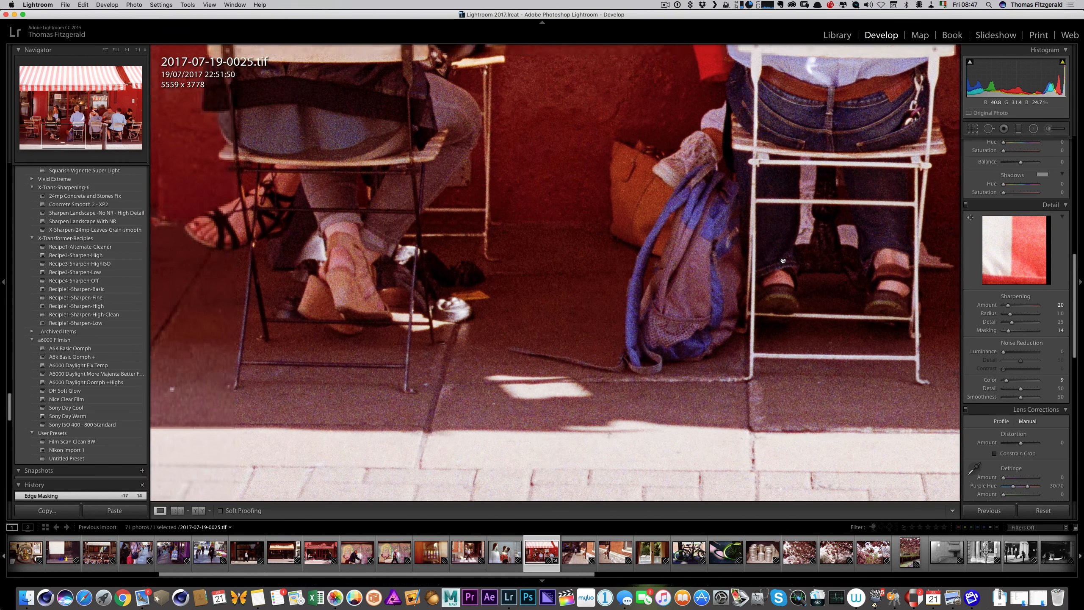
pyautogui.hscroll(-5, 830, 235)
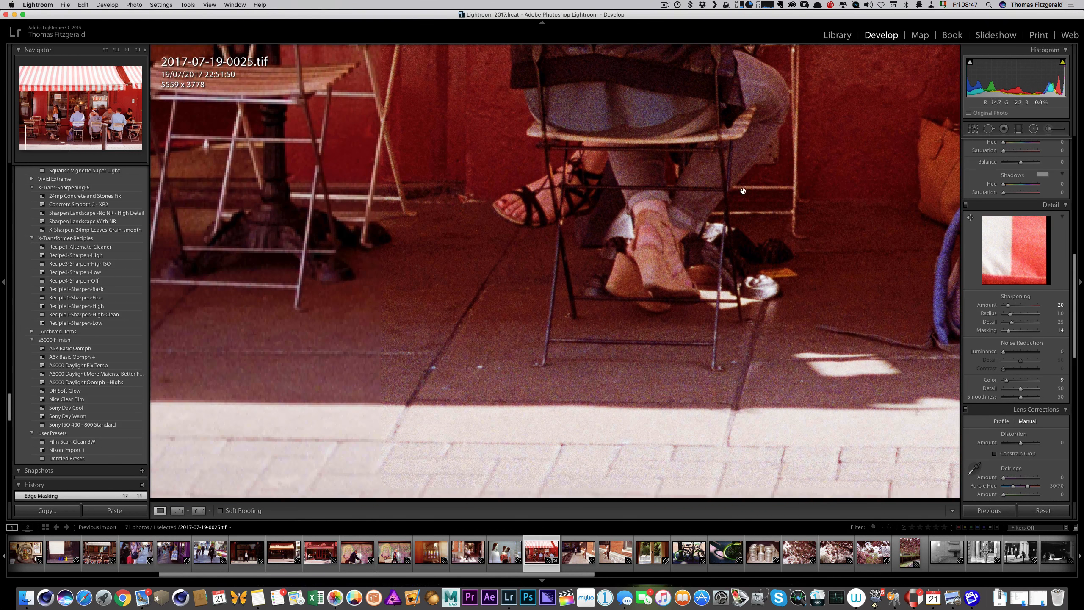
pyautogui.hscroll(-7, 815, 179)
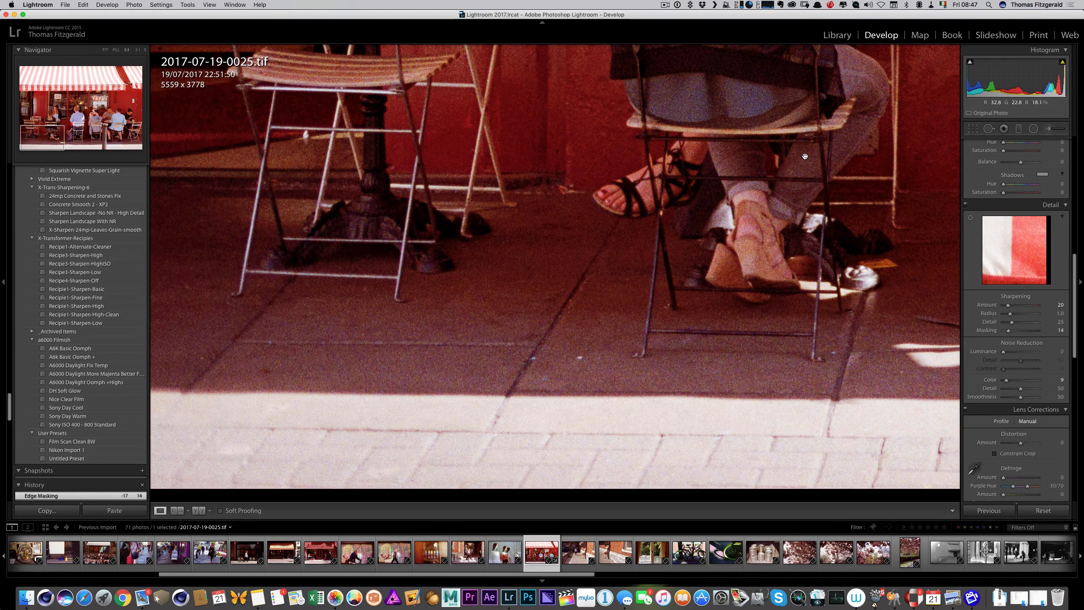
pyautogui.click(709, 236)
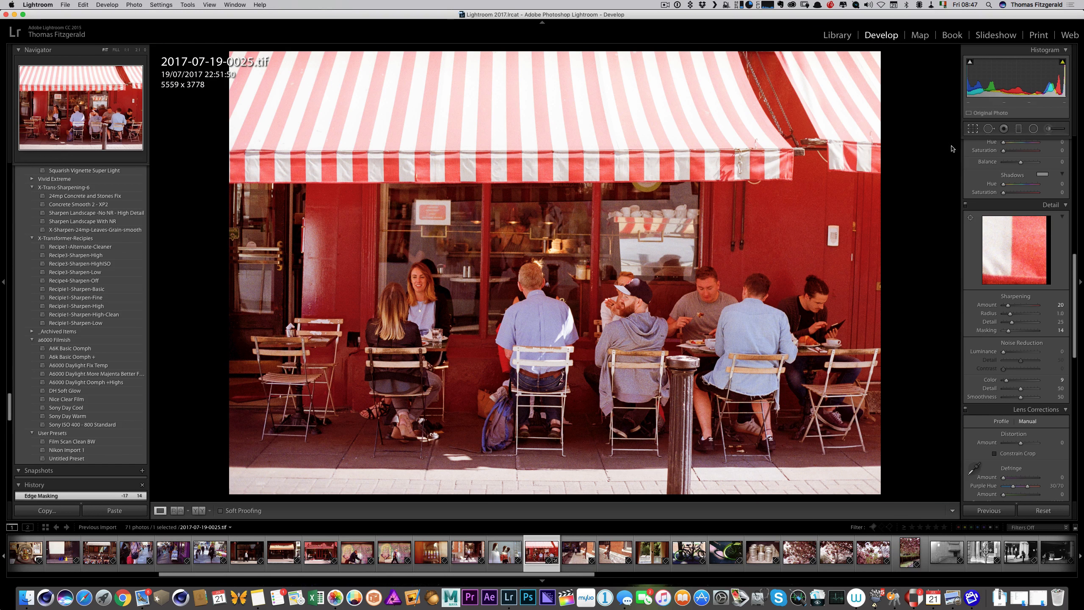
# Straighten the café photo to a crop angle of −0.44 and give it a five-star rating
pyautogui.press('r')
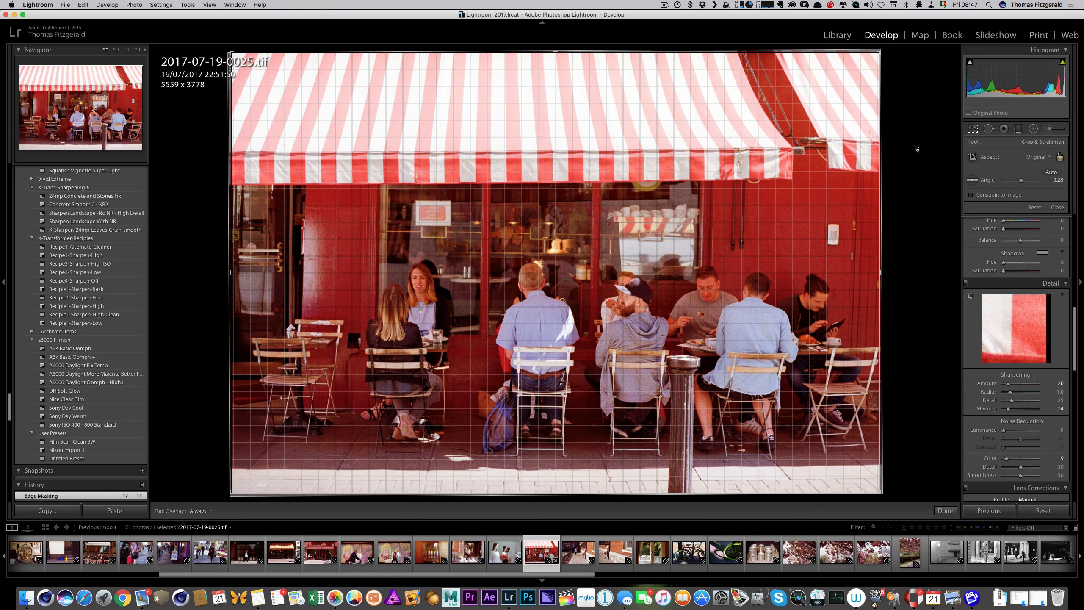
pyautogui.moveTo(917, 150); pyautogui.dragTo(918, 151)
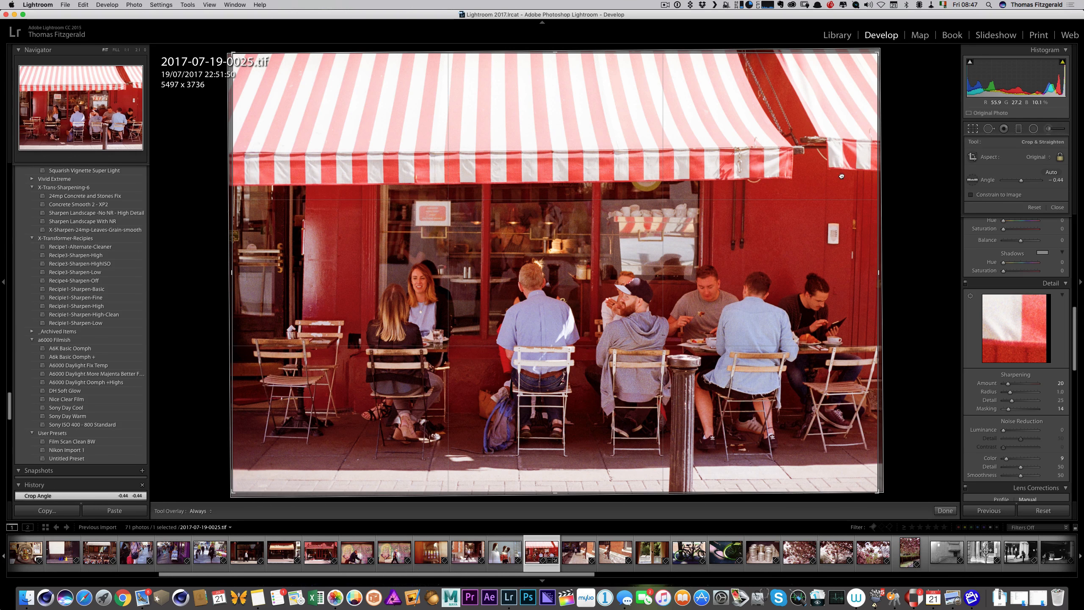
pyautogui.press('r')
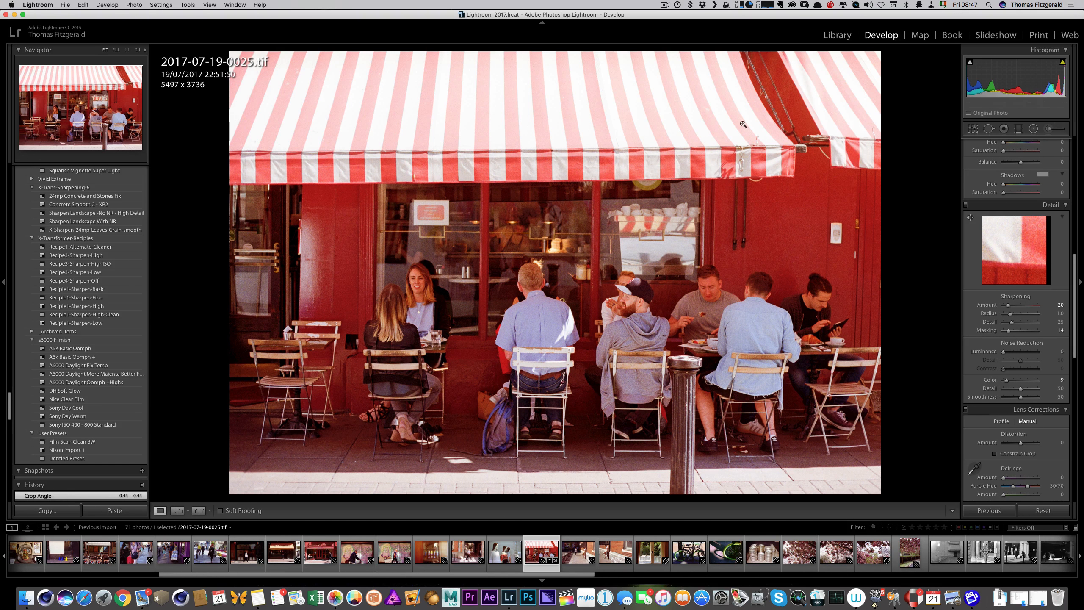
pyautogui.press('5')
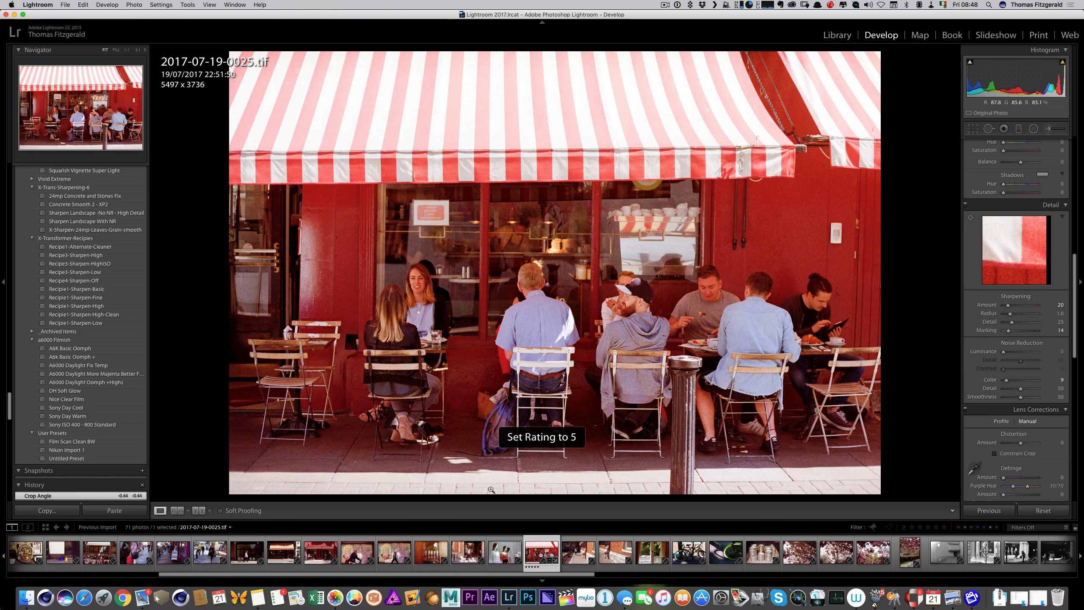
# Return to the photo grid and open the green bicycle wheel scan 2017-07-20-0003.tif in the Develop module
pyautogui.press('g')
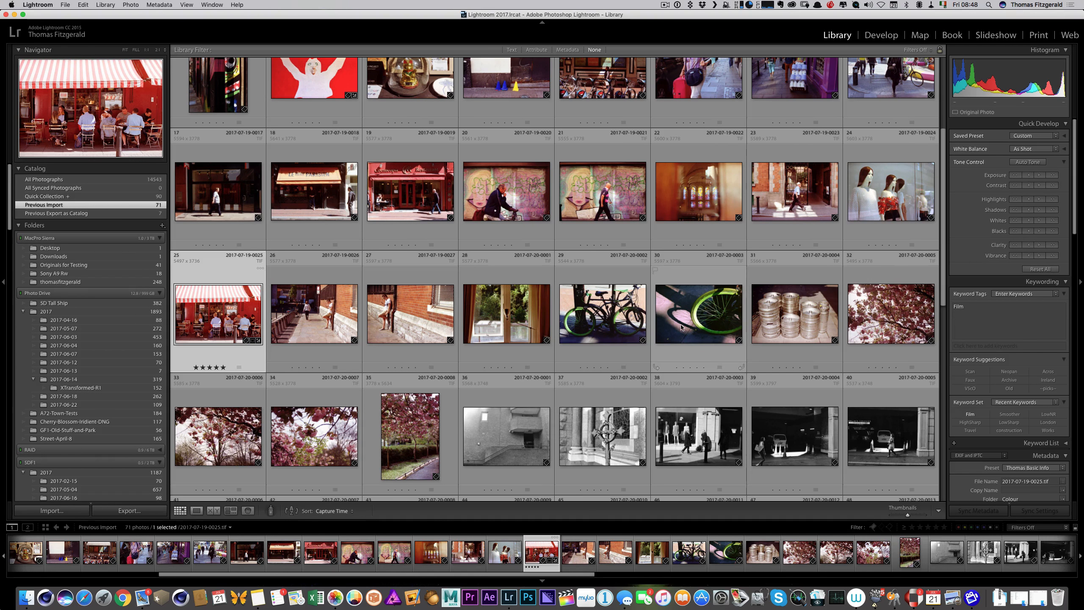
pyautogui.click(681, 328)
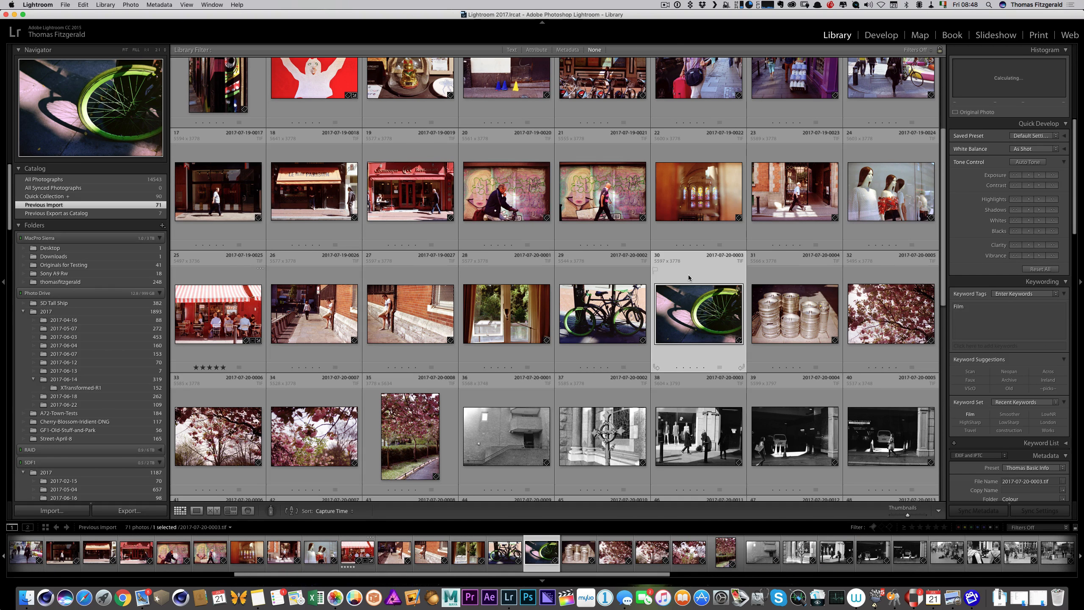
pyautogui.doubleClick(692, 292)
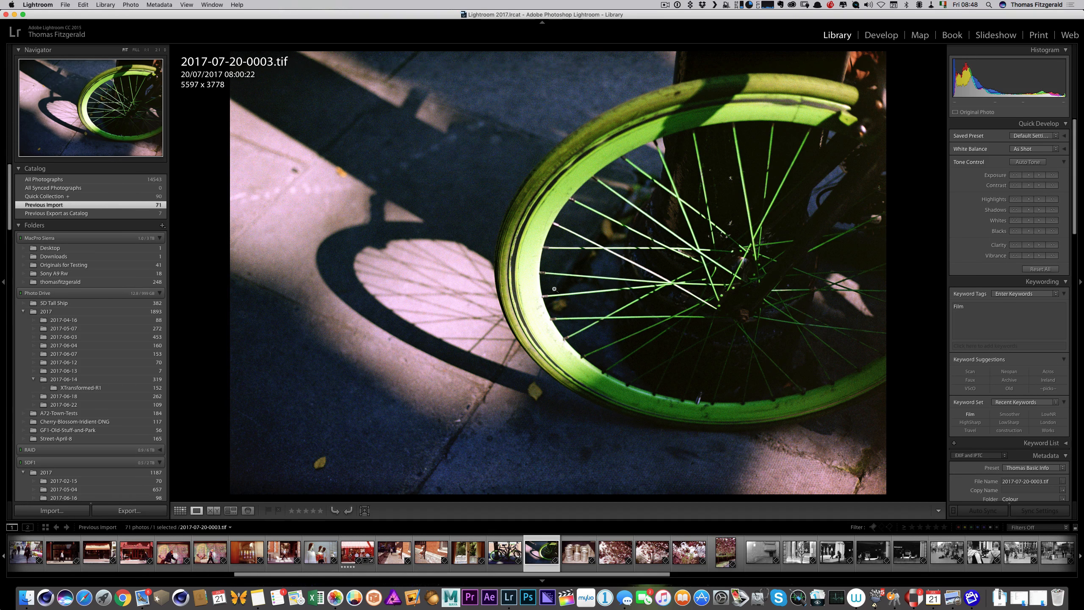
pyautogui.click(880, 36)
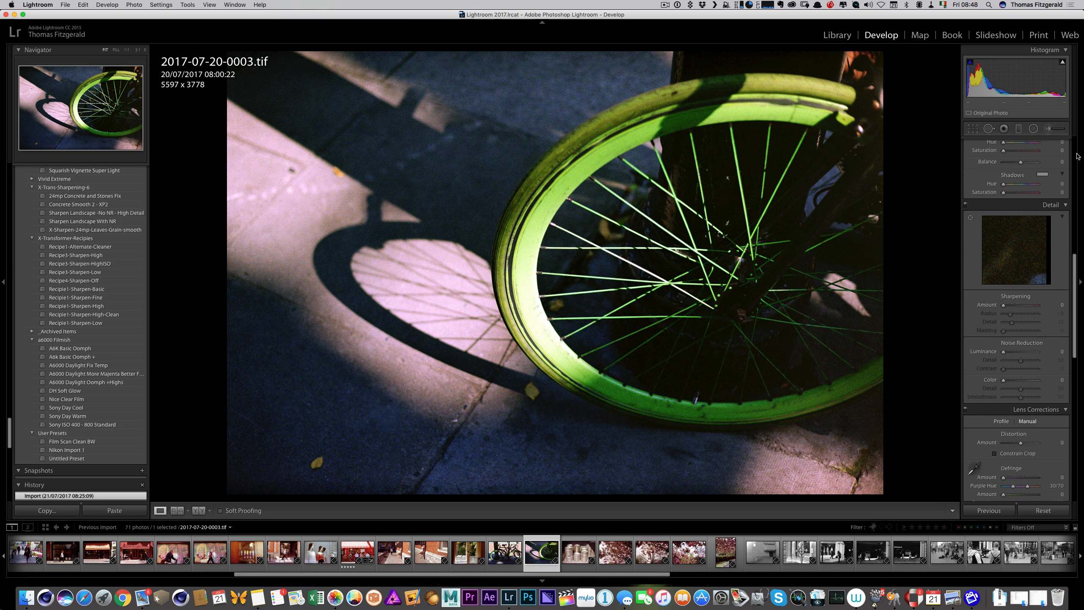
# Sample the white balance inside the wheel's shadow, then resample it from the sunlit pavement for Temp −19 and Tint −67
pyautogui.scroll(3, 1075, 150)
pyautogui.scroll(5, 1075, 150)
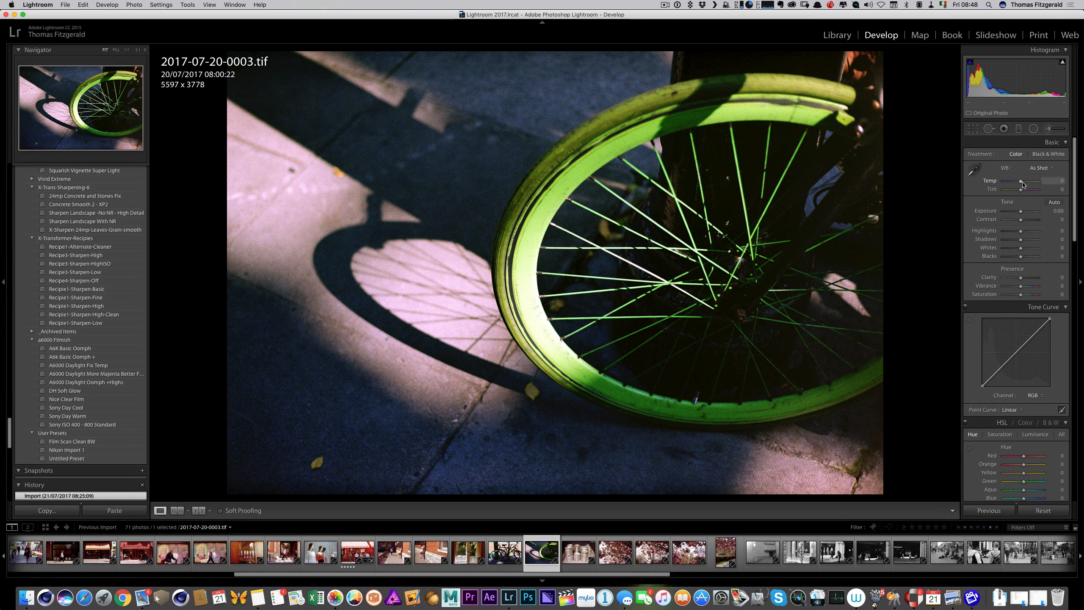
pyautogui.click(975, 170)
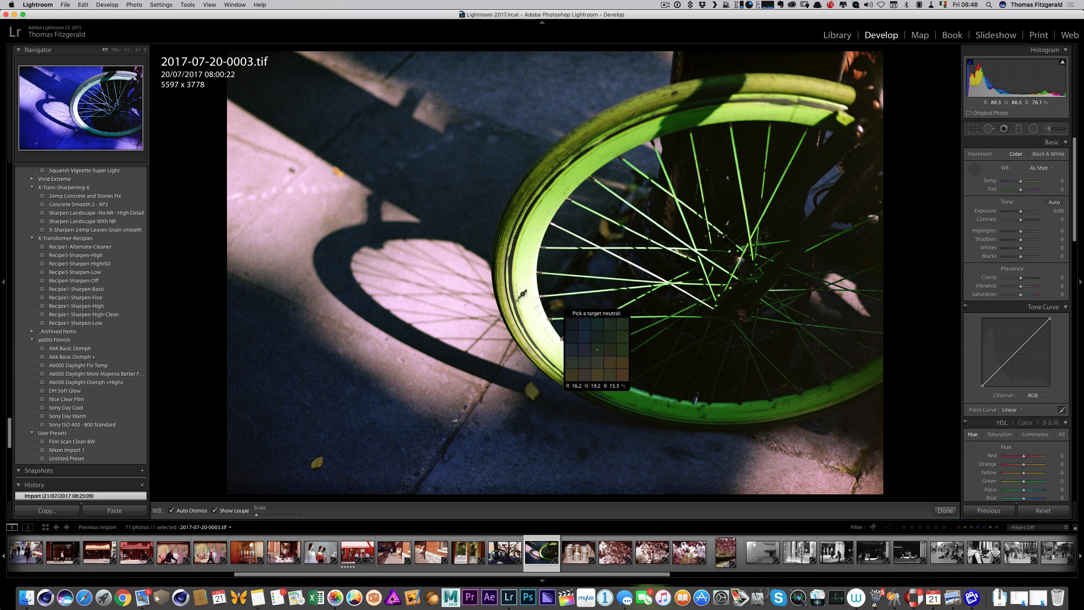
pyautogui.click(412, 277)
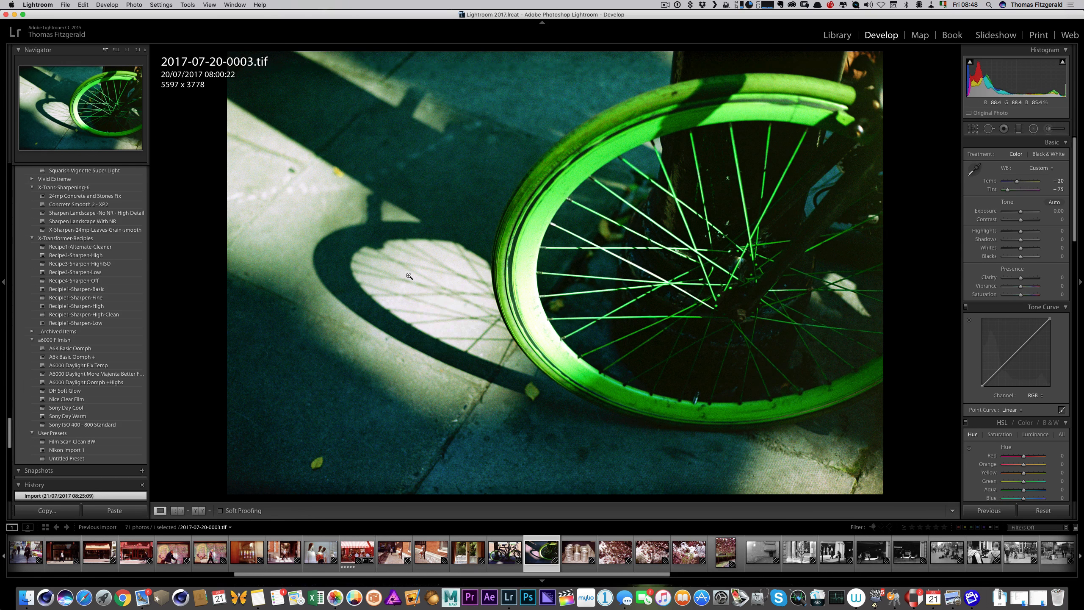
pyautogui.press('w')
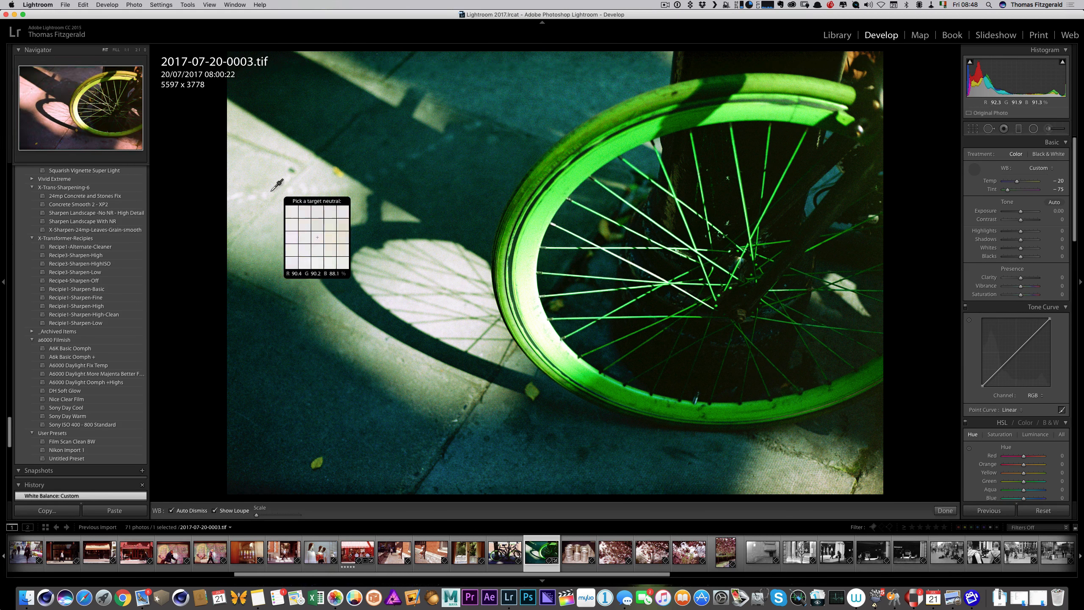
pyautogui.click(304, 224)
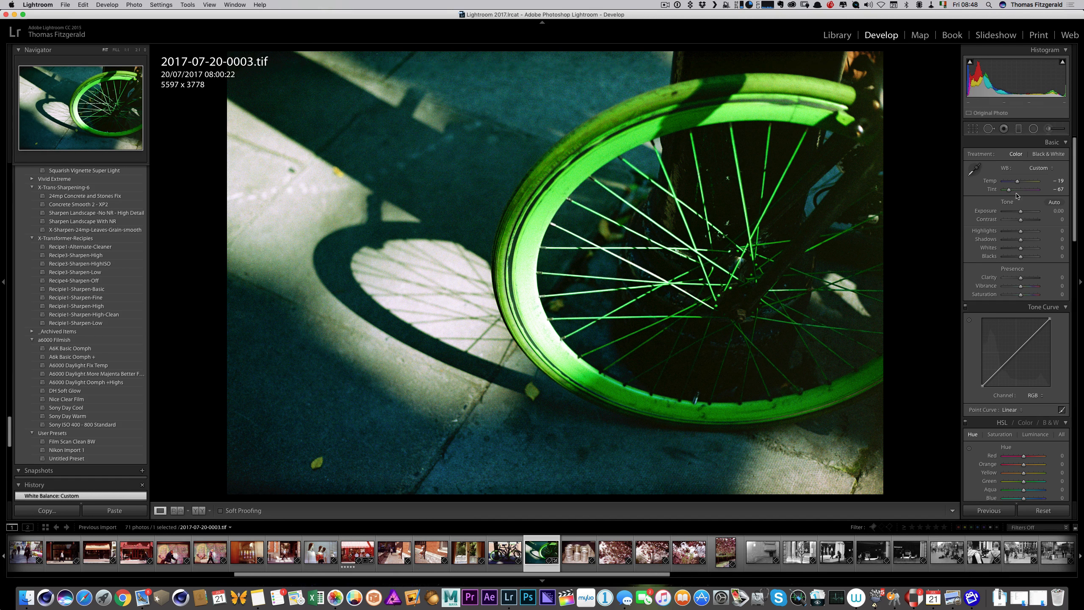
# Set the wheel photo's Temp to −8, Tint to −15, Contrast to +17 and Shadows to +29
pyautogui.moveTo(1014, 192); pyautogui.dragTo(1016, 193)
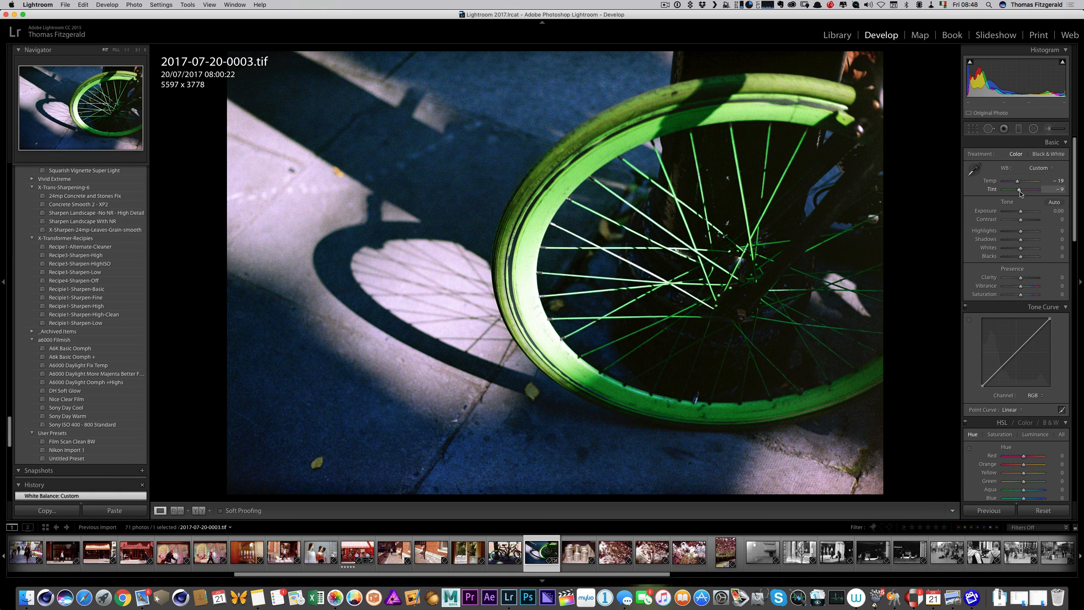
pyautogui.moveTo(1021, 194); pyautogui.dragTo(1021, 193)
pyautogui.moveTo(1021, 193); pyautogui.dragTo(1019, 182)
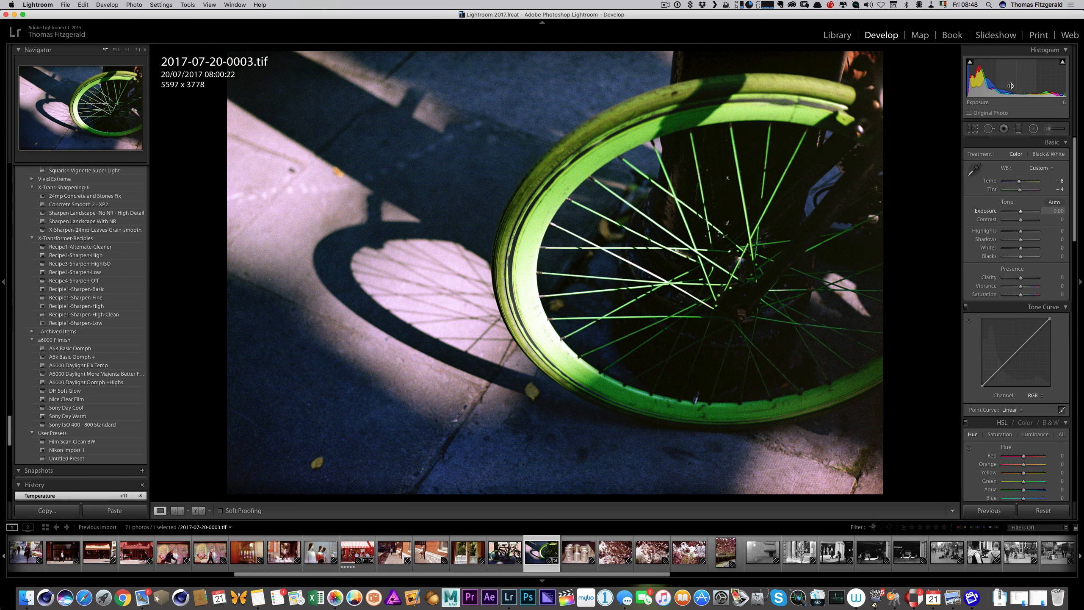
pyautogui.moveTo(1021, 219); pyautogui.dragTo(1025, 243)
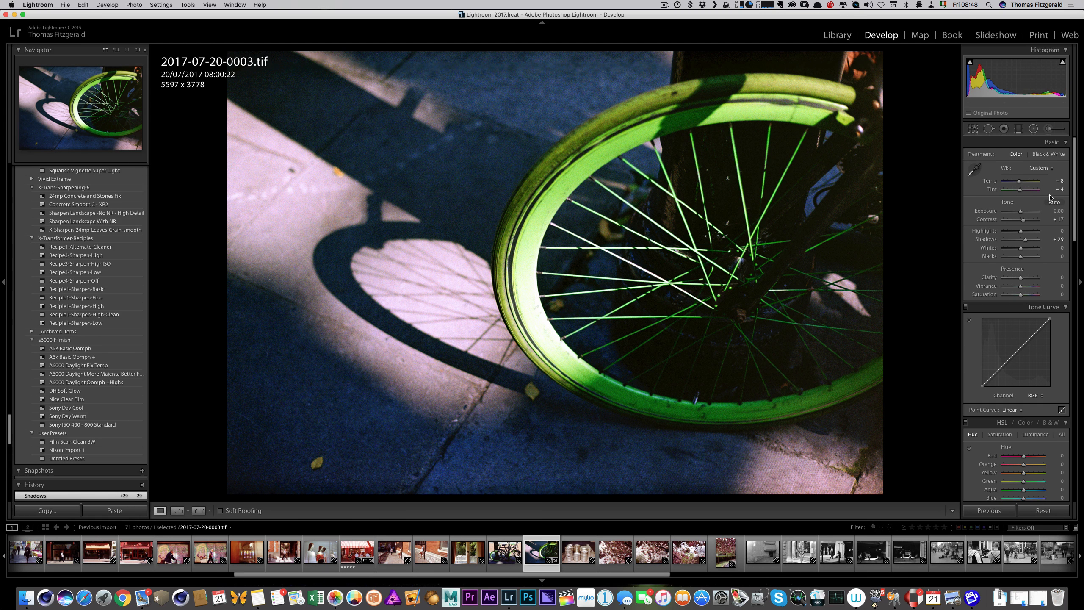
pyautogui.moveTo(1060, 191); pyautogui.dragTo(1061, 191)
# Switch to Photos, open the reference version of the green bicycle wheel, and compare its colours with the Lightroom edit
pyautogui.press('super+Tab')
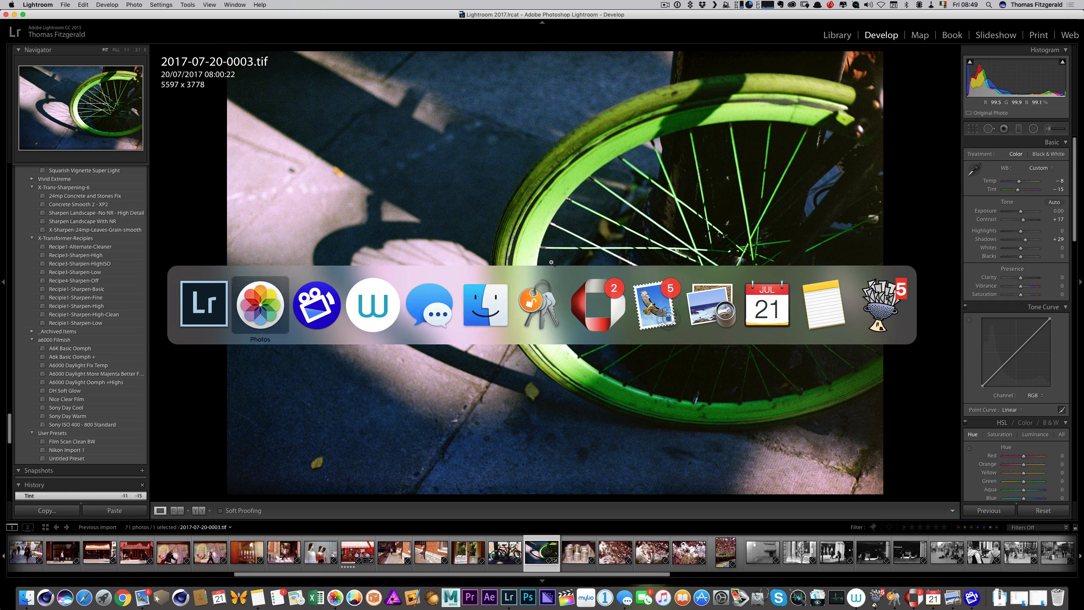
pyautogui.click(269, 313)
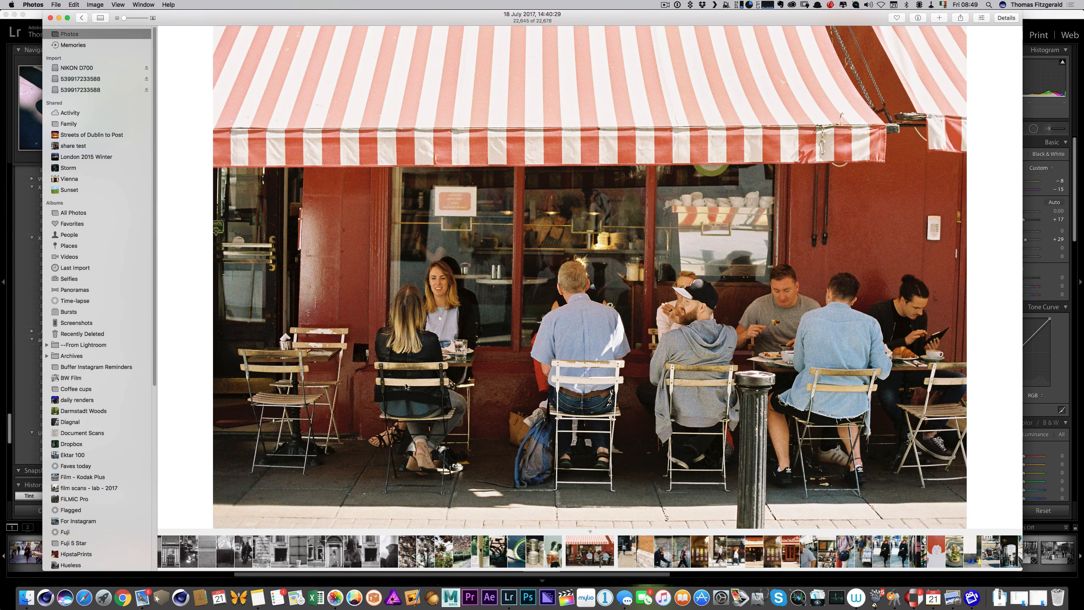
pyautogui.press('Escape')
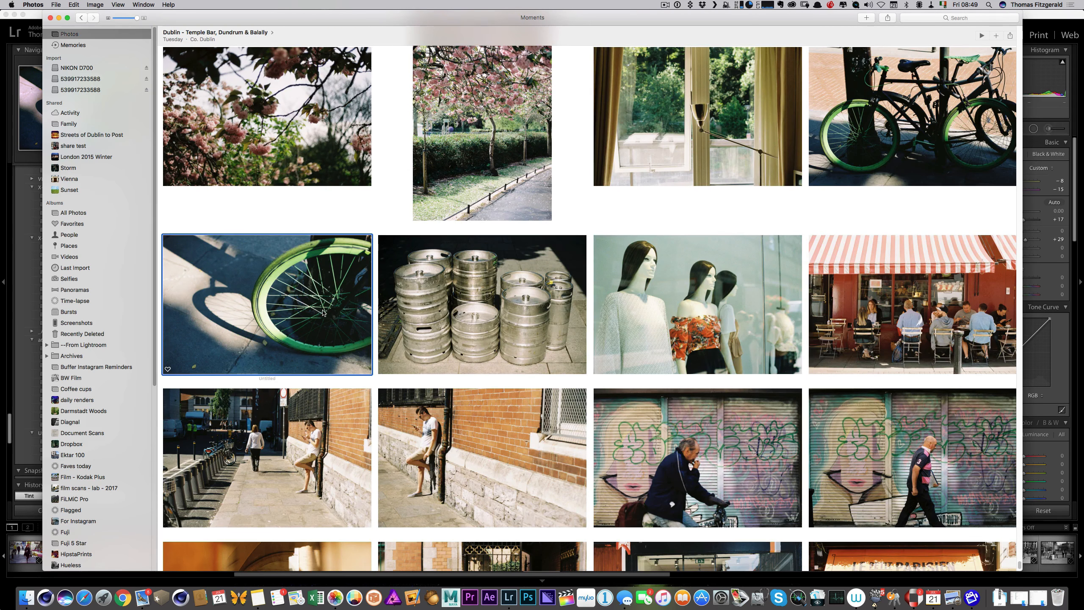
pyautogui.doubleClick(364, 317)
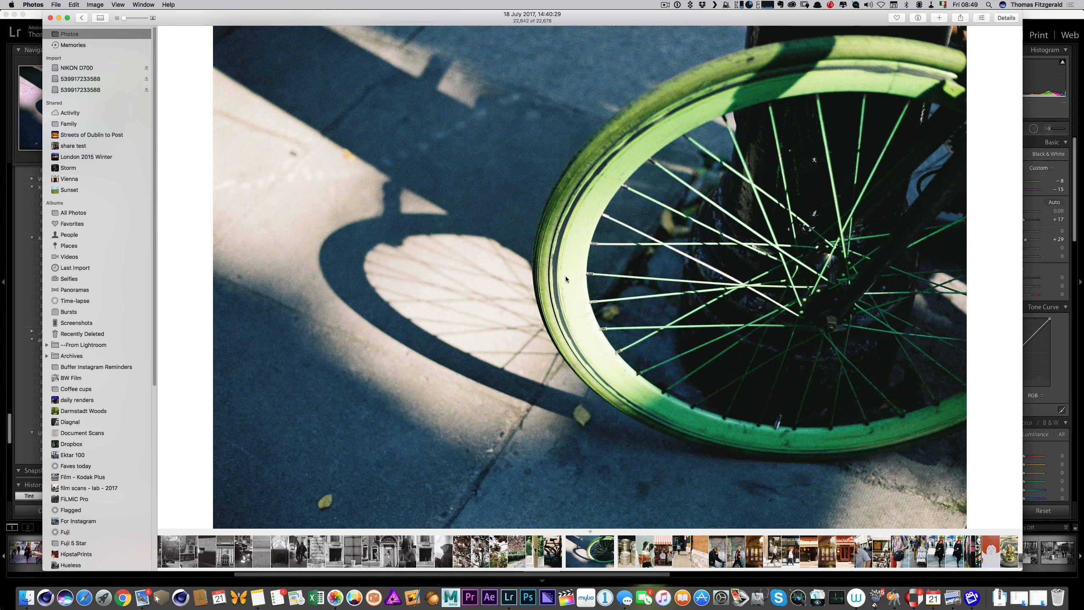
pyautogui.press('super+Tab')
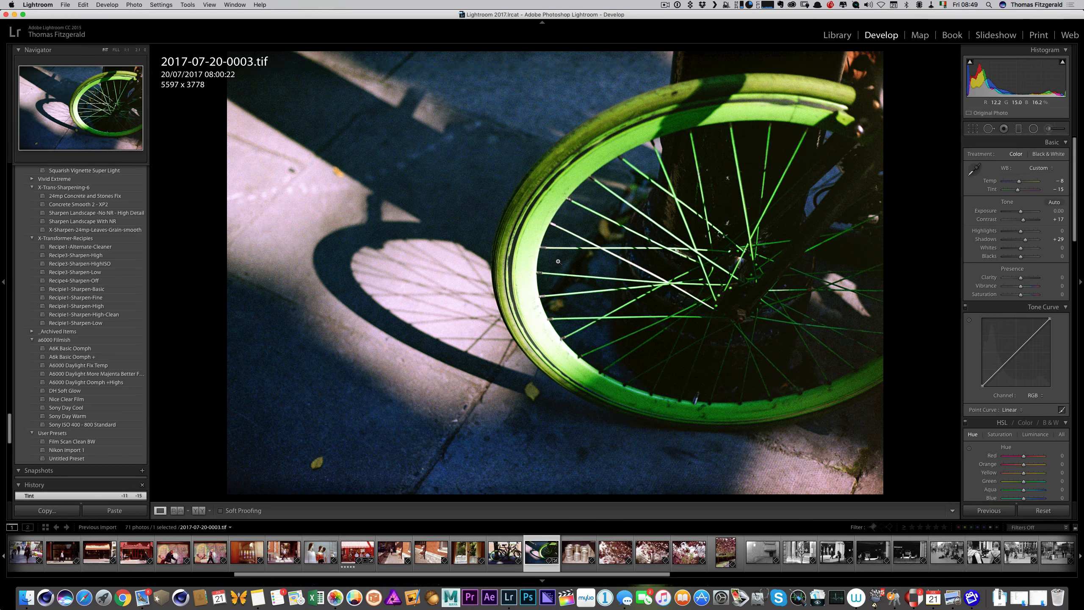
pyautogui.press('super+Tab')
pyautogui.press('super+Tab')
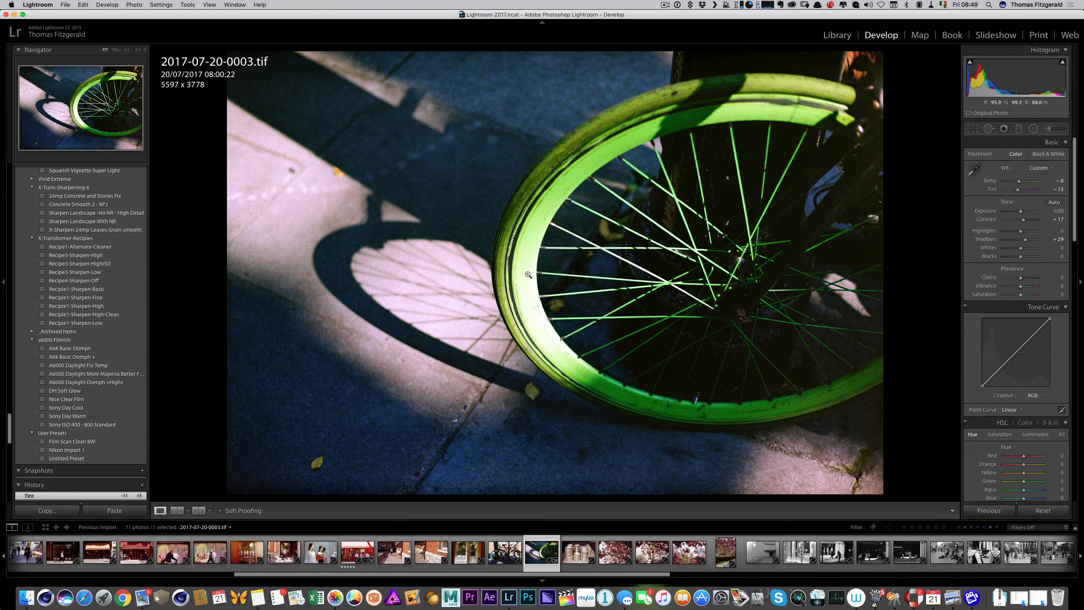
pyautogui.press('super+Tab')
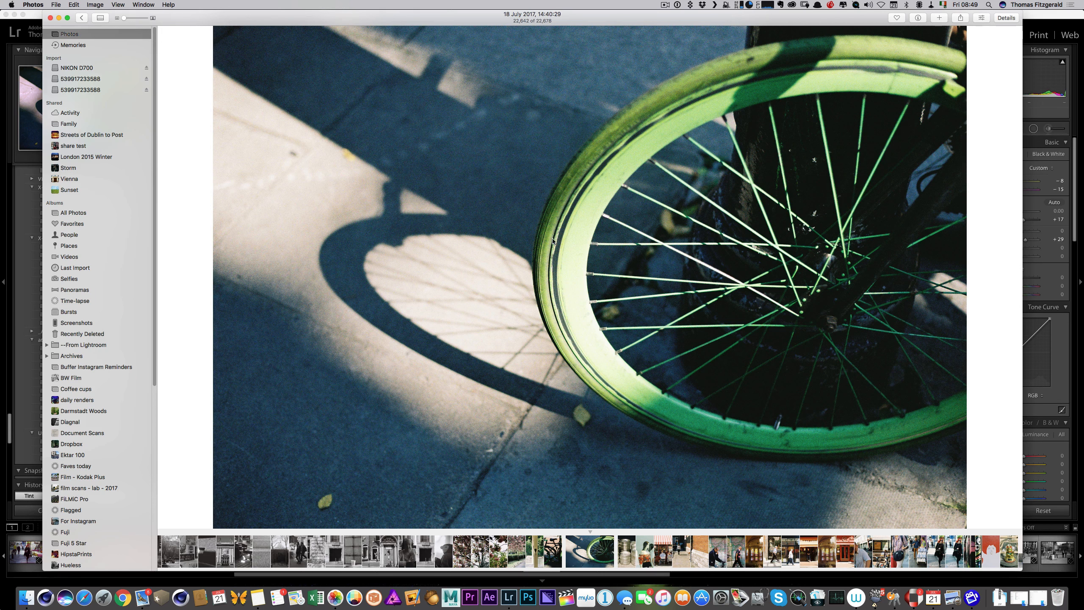
pyautogui.press('super+Tab')
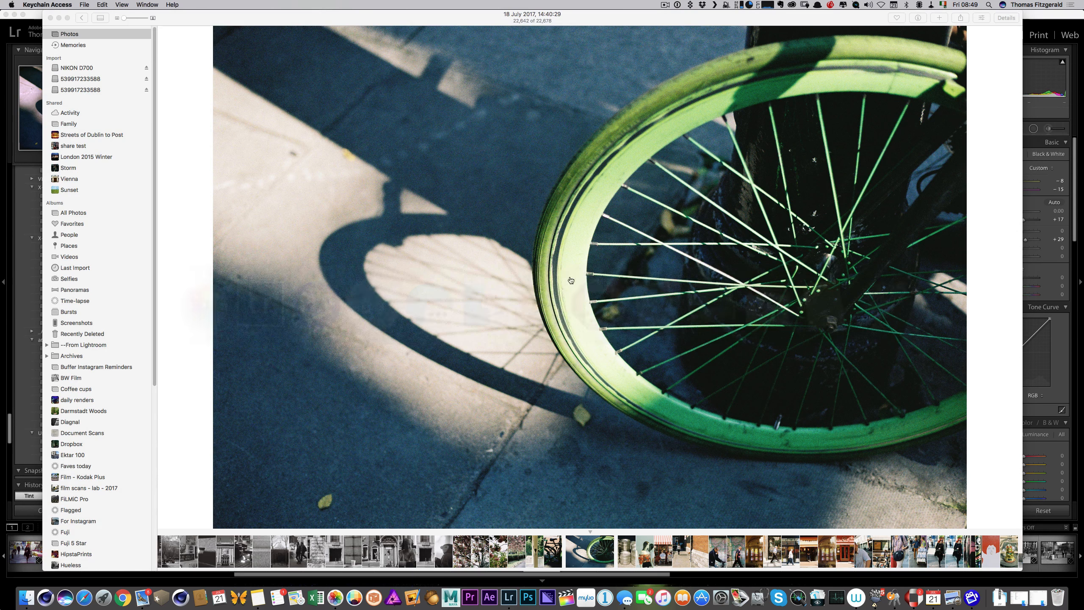
pyautogui.press('super+Tab')
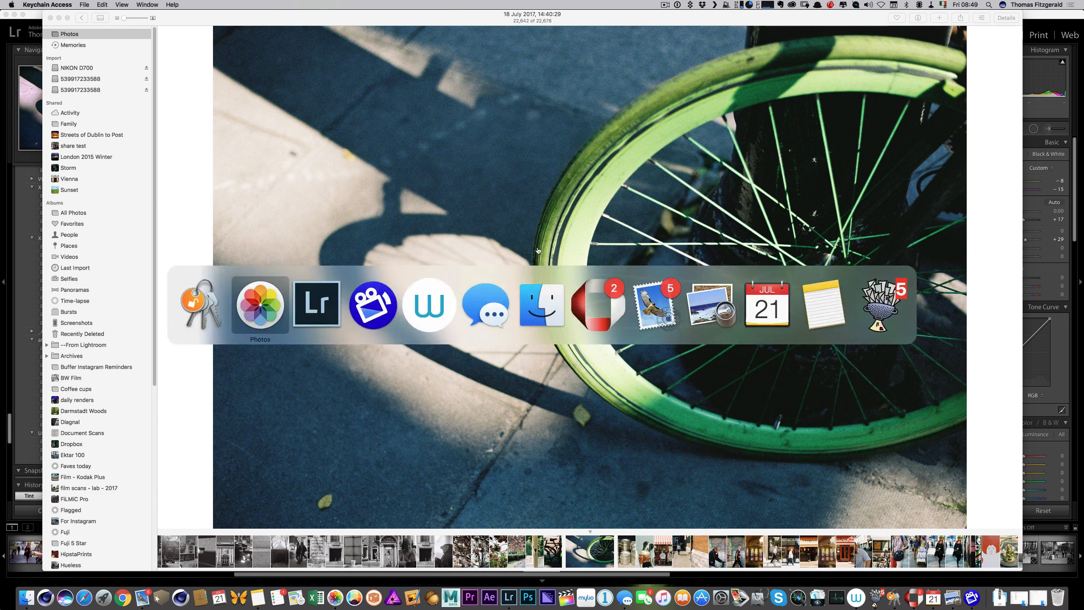
pyautogui.press('super+Tab')
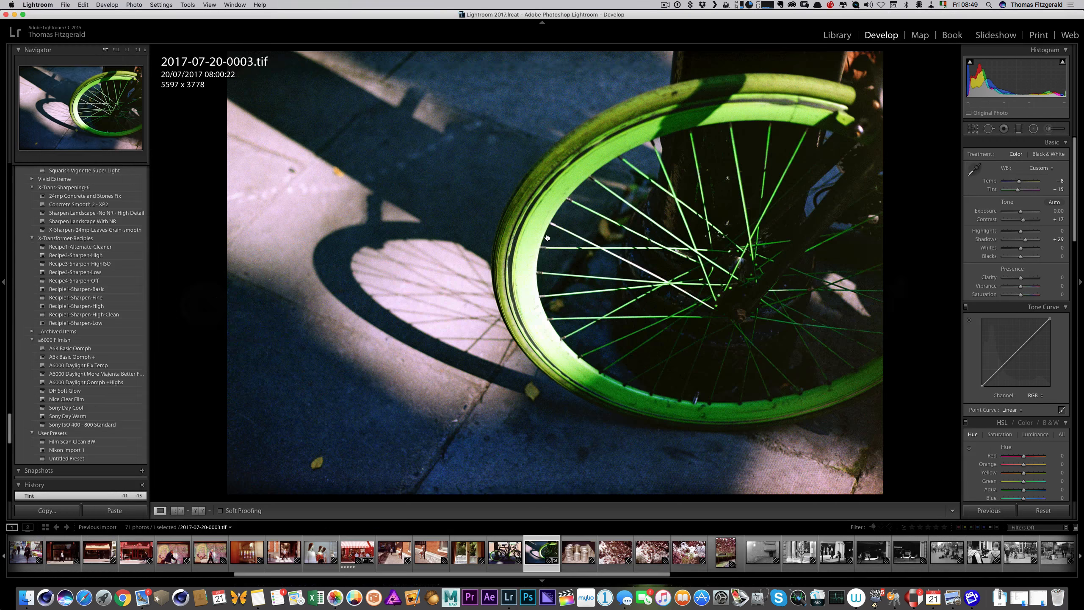
# Set Tint to −31 and add a midtone point to the Green channel's tone curve
pyautogui.moveTo(1017, 190); pyautogui.dragTo(1060, 180)
pyautogui.click(1037, 397)
pyautogui.click(1016, 403)
pyautogui.click(1035, 395)
pyautogui.click(1034, 403)
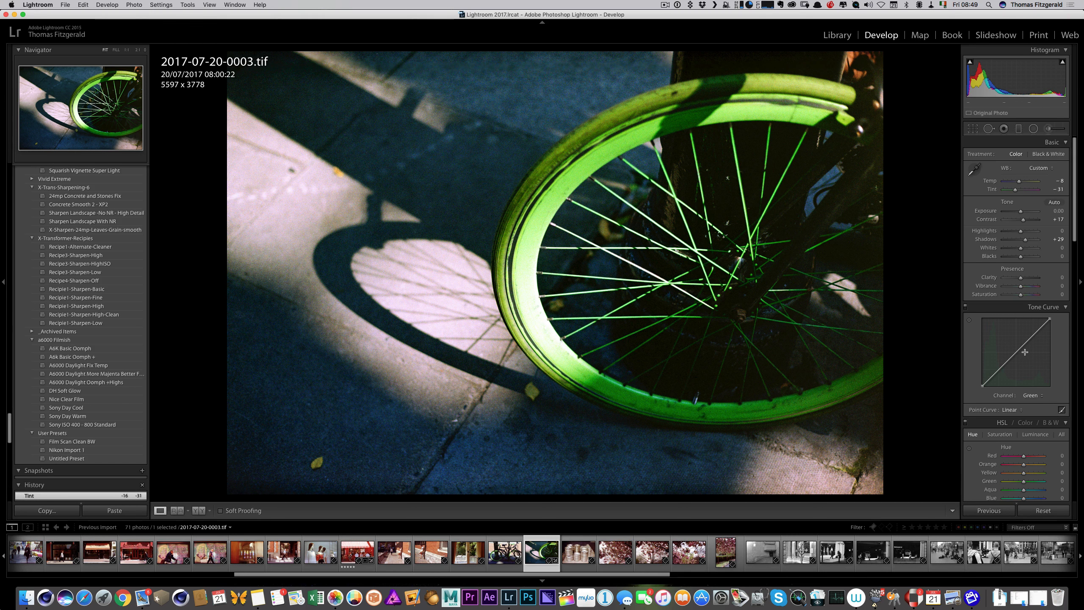
pyautogui.click(1017, 351)
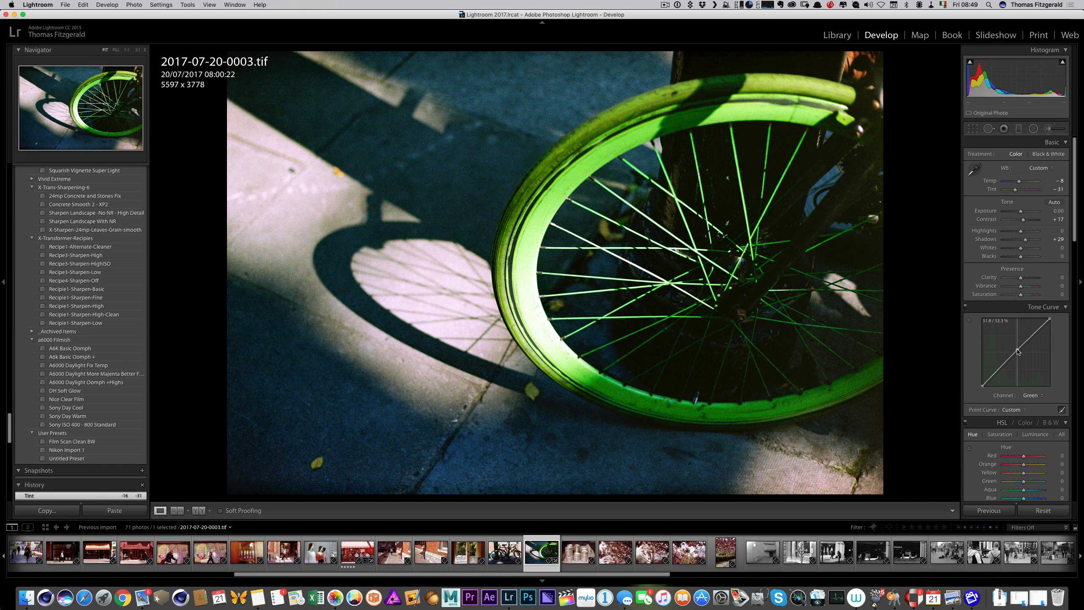
pyautogui.click(1015, 410)
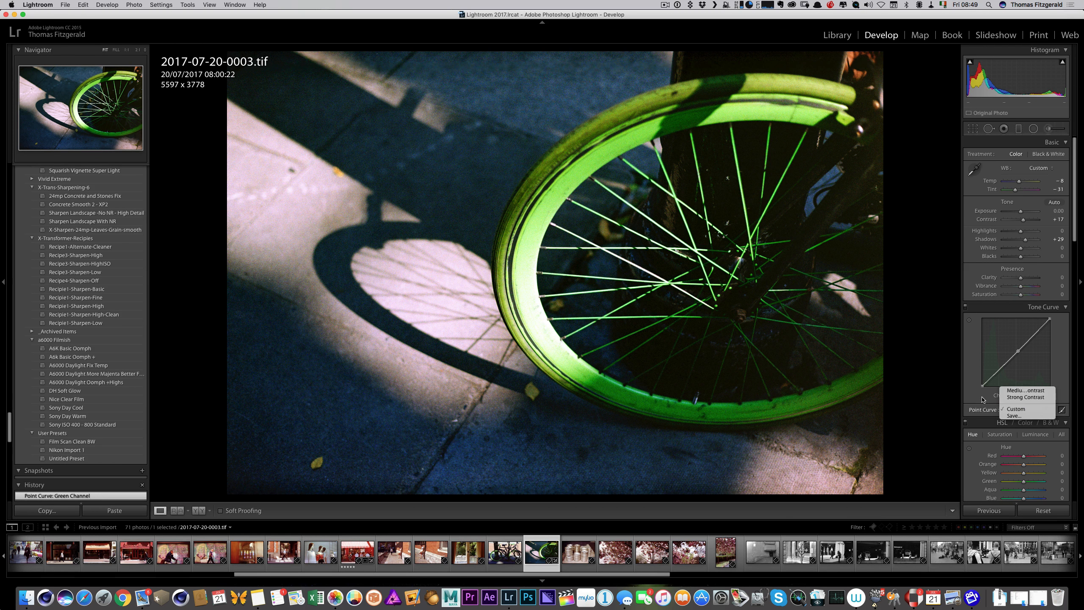
pyautogui.click(983, 399)
# Lower the Red channel curve's midtones slightly and set Exposure to +0.14
pyautogui.click(1029, 395)
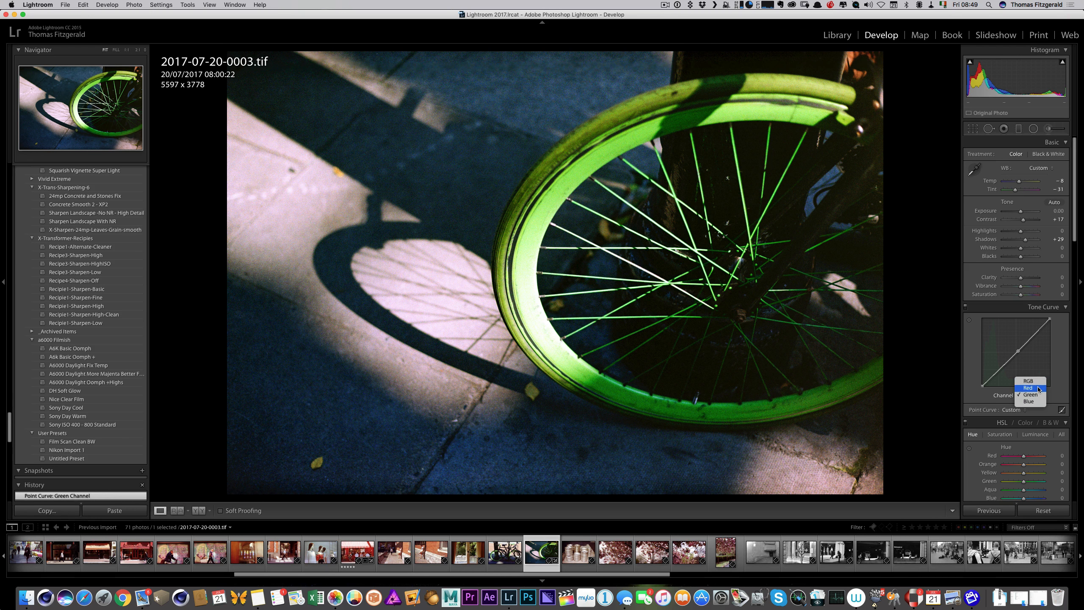
pyautogui.click(1038, 388)
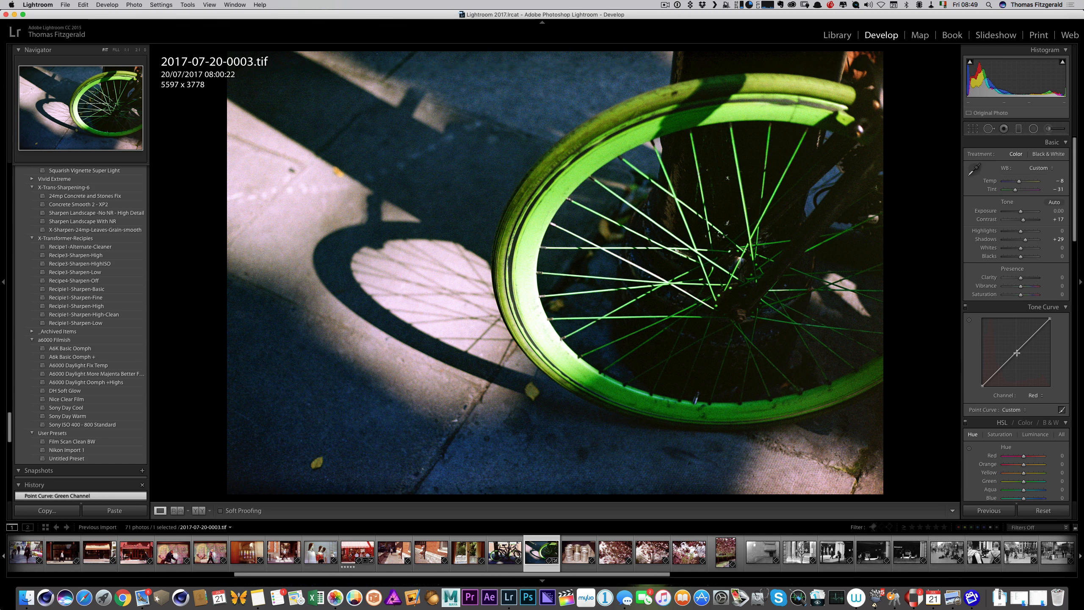
pyautogui.moveTo(1017, 351); pyautogui.dragTo(1016, 354)
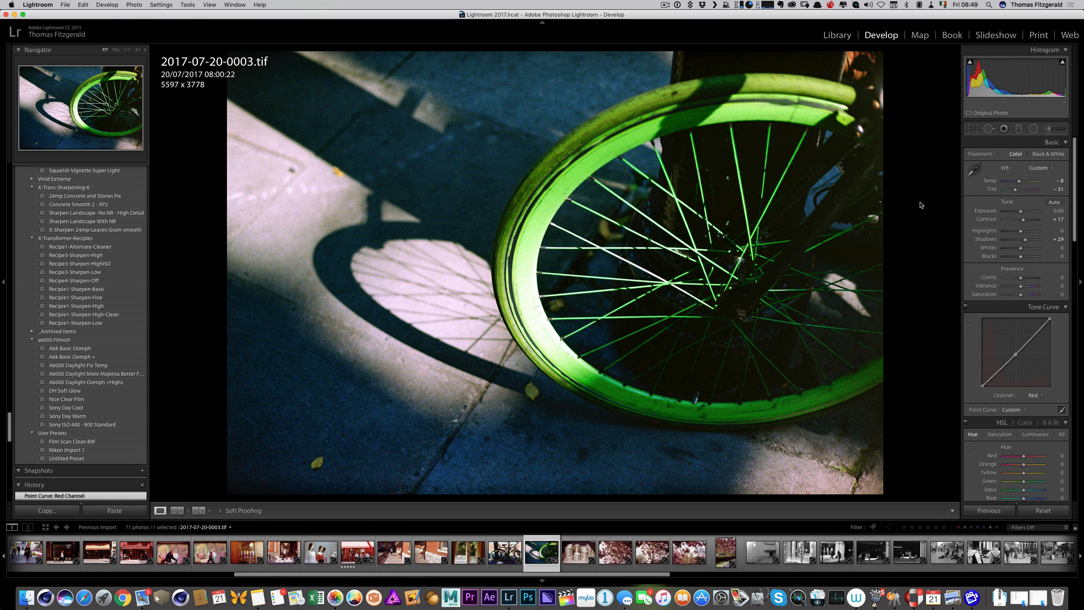
pyautogui.moveTo(1021, 211); pyautogui.dragTo(1021, 211)
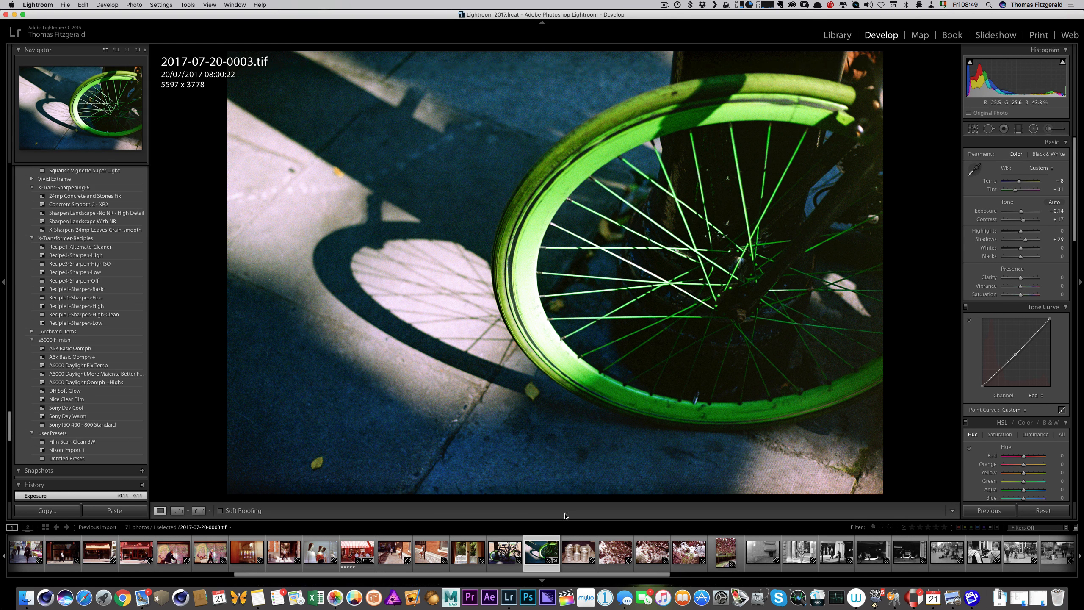
# Give the wheel photo a five-star rating and open the walking man scan 2017-07-19-0017.tif
pyautogui.press('5')
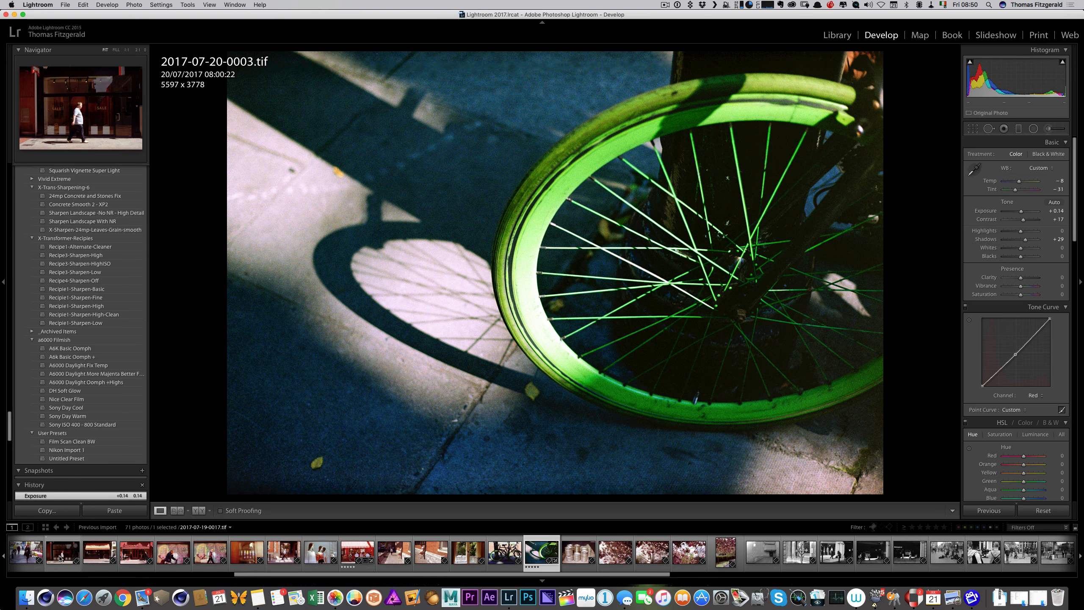
pyautogui.click(62, 555)
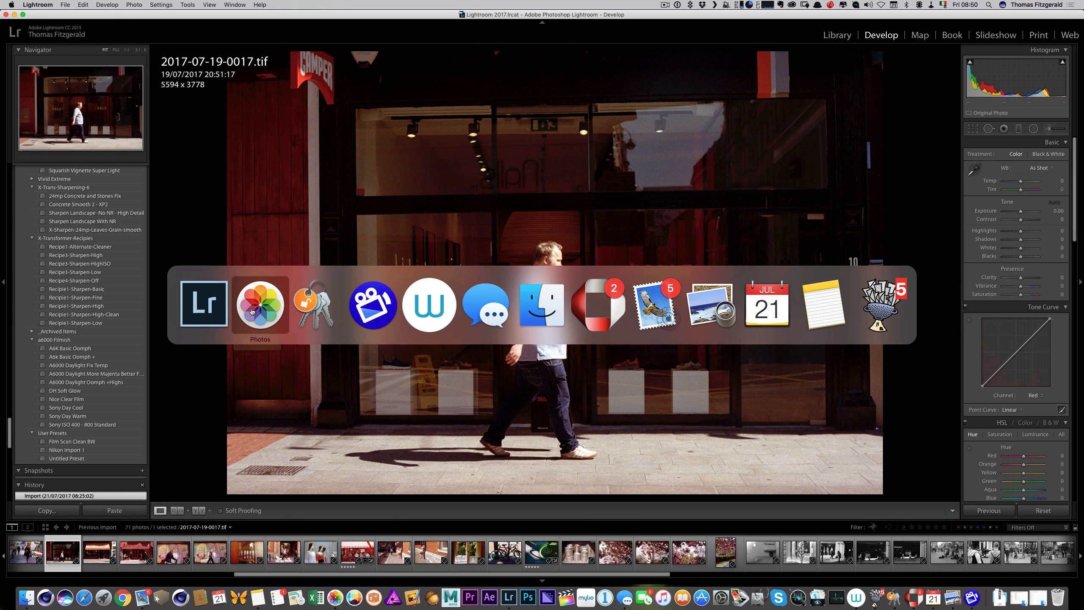
# Switch to Photos, view the reference version of the man walking past the sale windows, and return to Lightroom
pyautogui.click(259, 320)
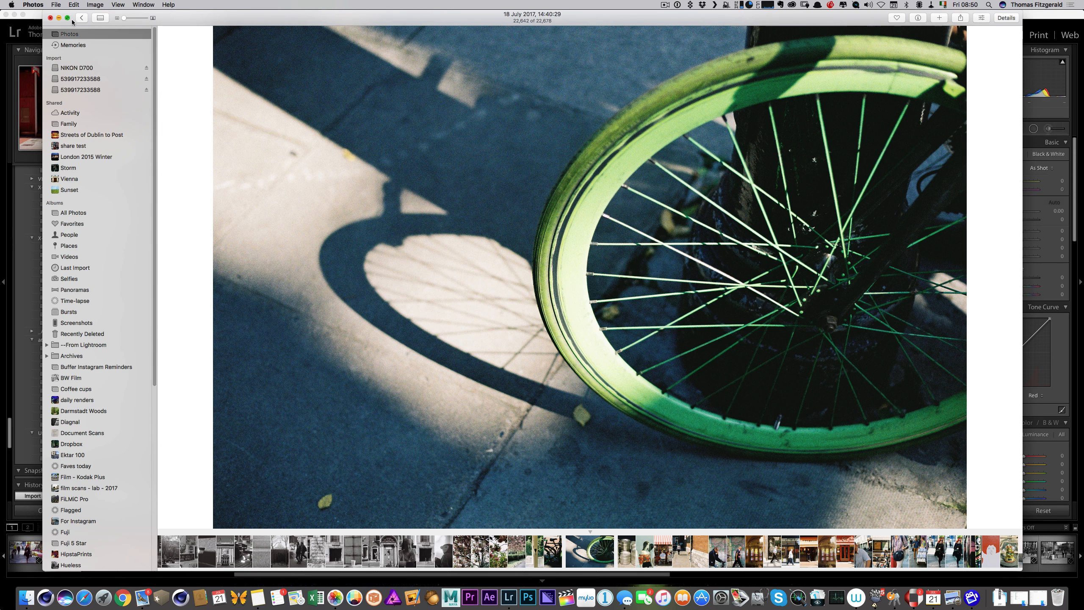
pyautogui.click(109, 36)
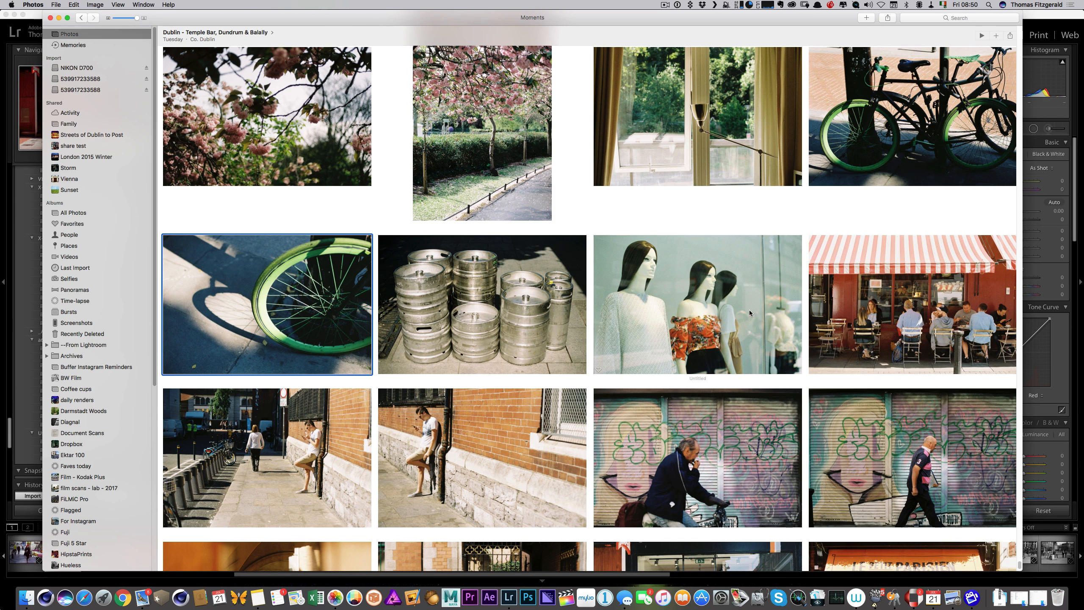
pyautogui.scroll(-5, 750, 314)
pyautogui.doubleClick(679, 406)
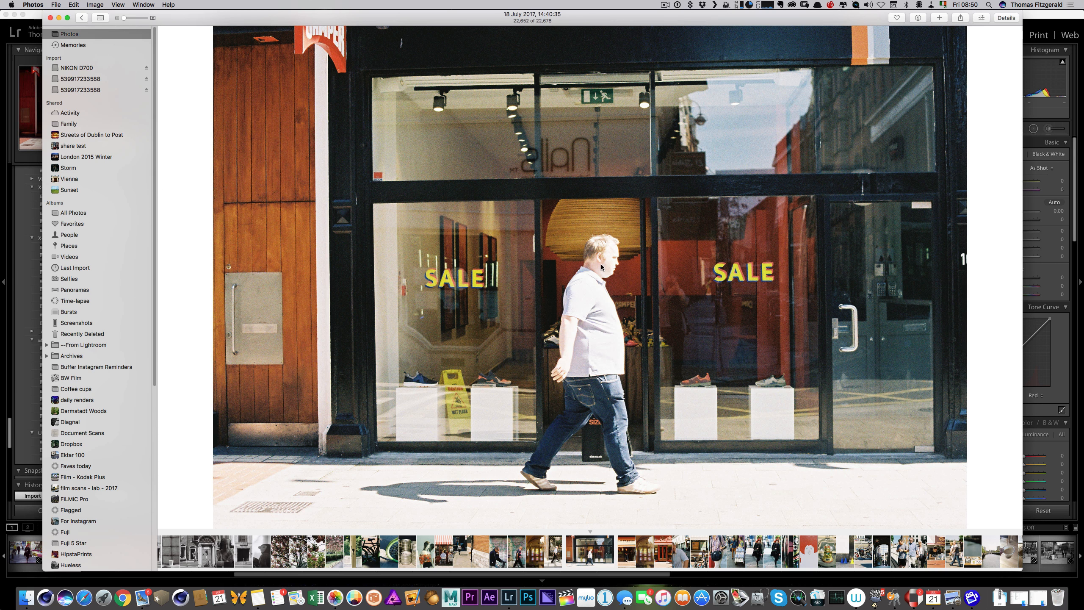
pyautogui.press('super+Tab')
# Set the shopfront photo's Exposure to +0.42, Highlights to −19 and Shadows to +27
pyautogui.moveTo(1018, 79)
pyautogui.mouseDown()
pyautogui.moveTo(1042, 79)
pyautogui.moveTo(1043, 89)
pyautogui.moveTo(1025, 87)
pyautogui.mouseUp()
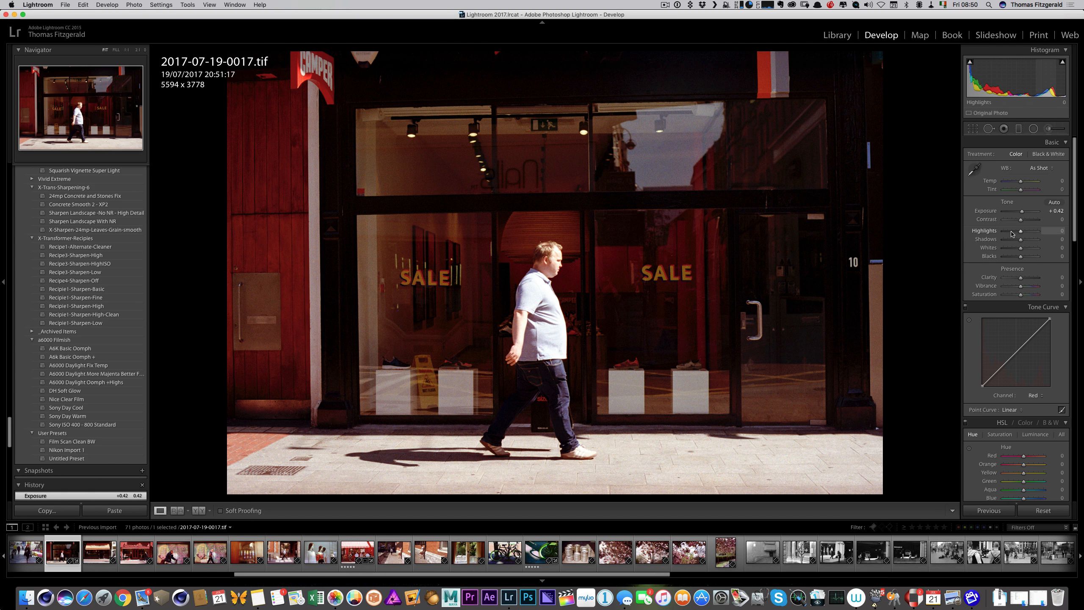
pyautogui.moveTo(1021, 231)
pyautogui.mouseDown()
pyautogui.moveTo(990, 231)
pyautogui.moveTo(1024, 241)
pyautogui.mouseUp()
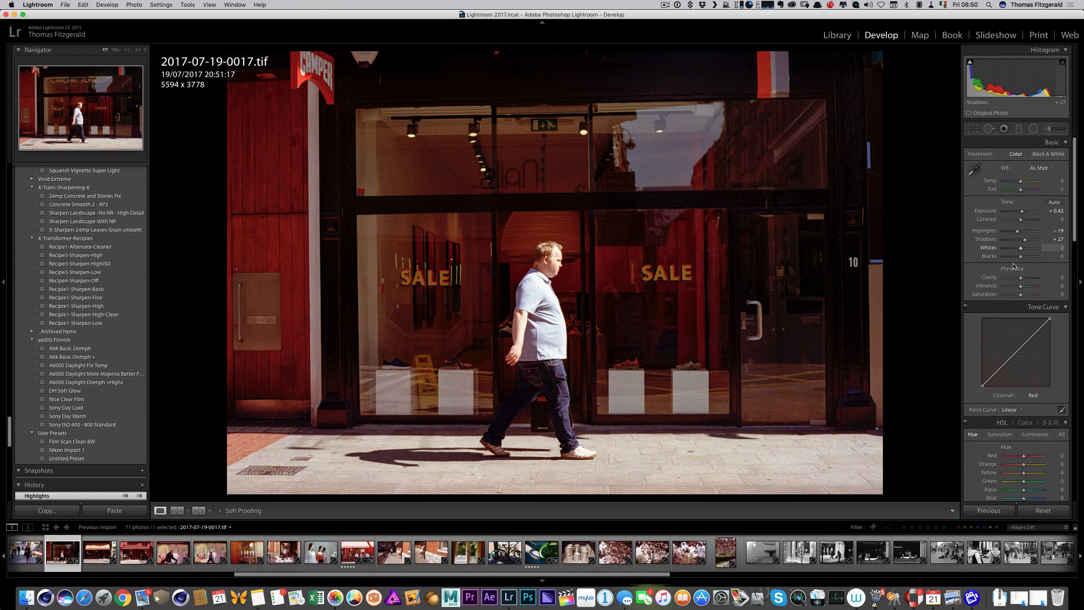
# Raise the lower midtones on the RGB tone curve and compare the shopfront with its reference version in Photos
pyautogui.click(1034, 397)
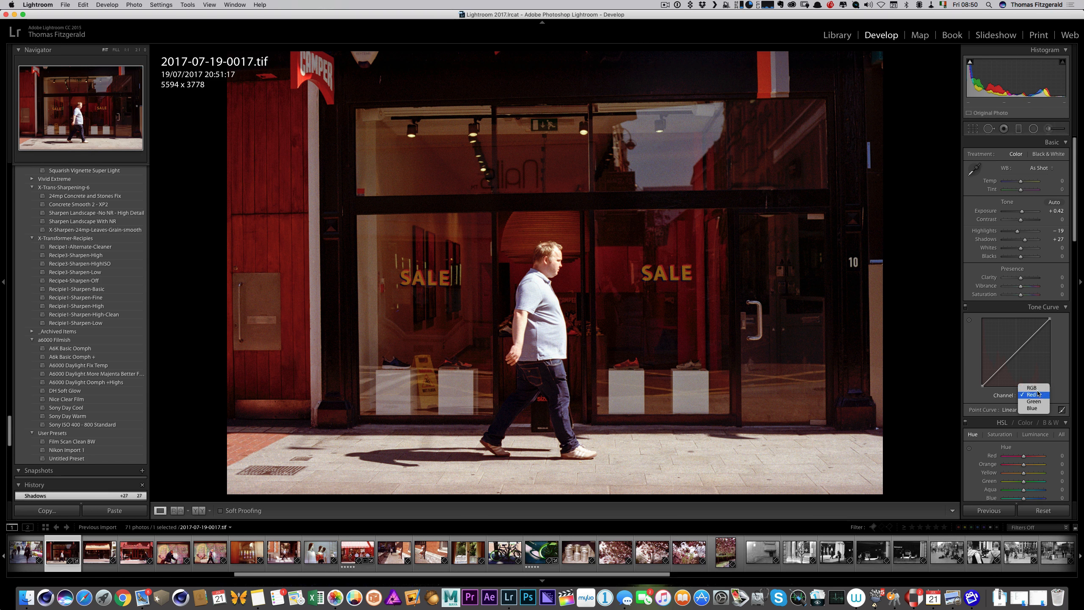
pyautogui.click(1033, 386)
pyautogui.moveTo(1011, 357); pyautogui.dragTo(1006, 354)
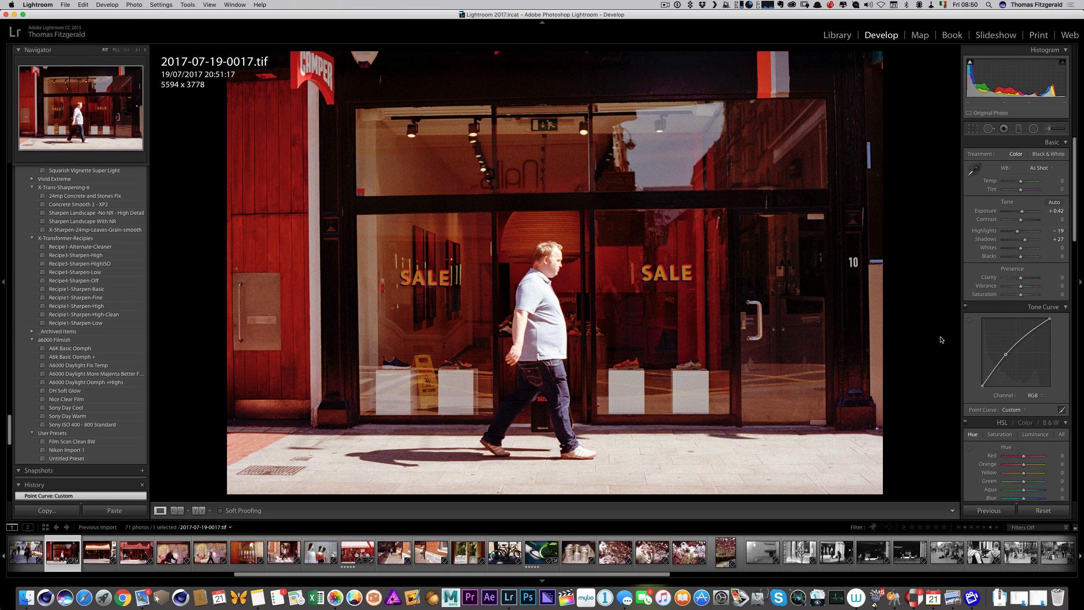
pyautogui.press('super+Tab')
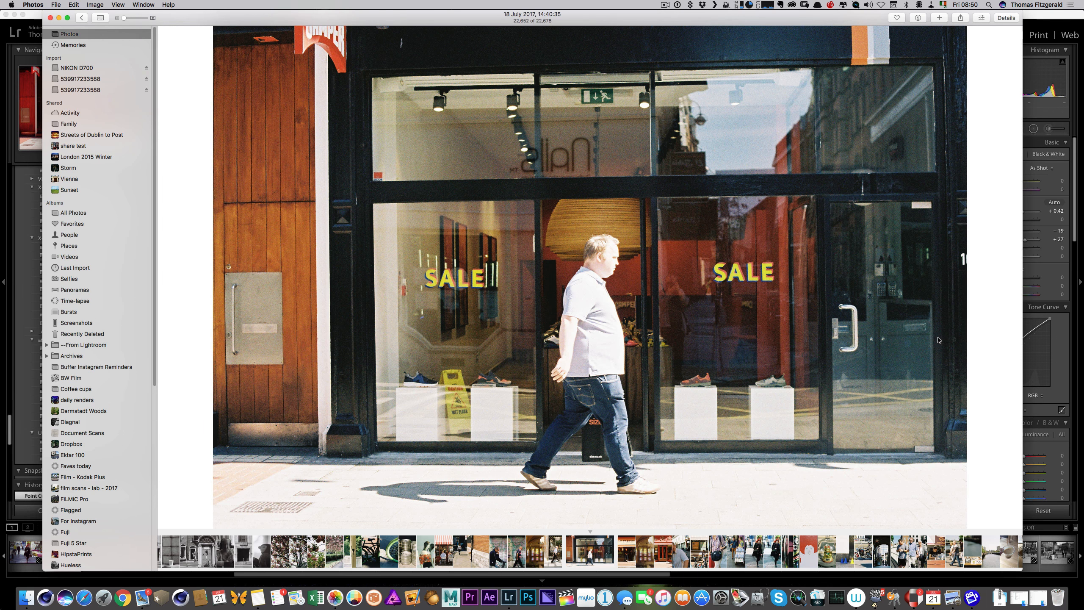
pyautogui.press('super+Tab')
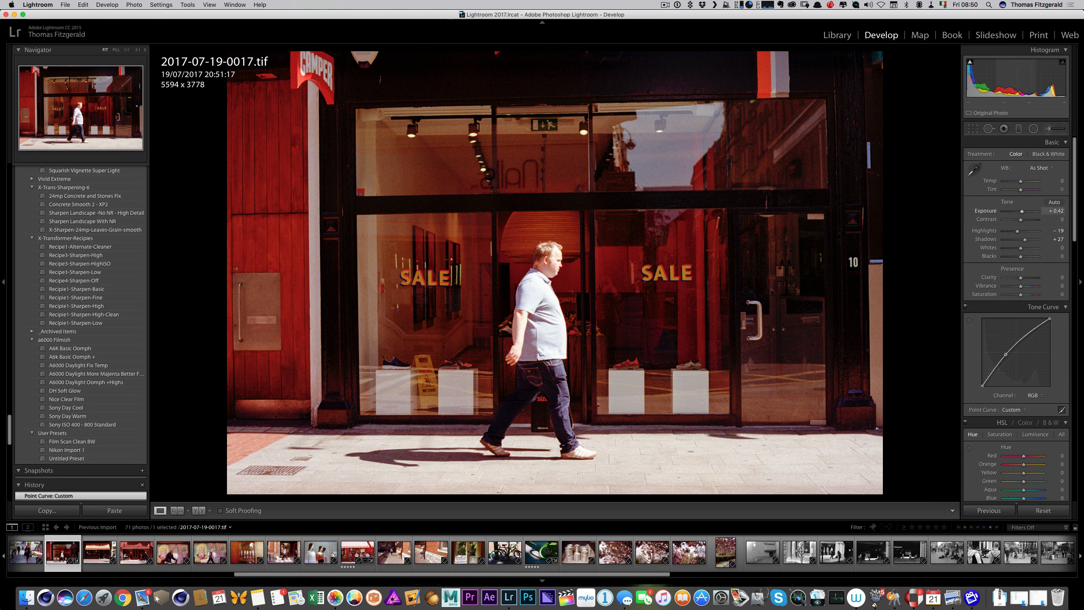
# Straighten the shopfront photo to a crop angle of 0.69
pyautogui.click(972, 129)
pyautogui.moveTo(891, 149); pyautogui.dragTo(924, 111)
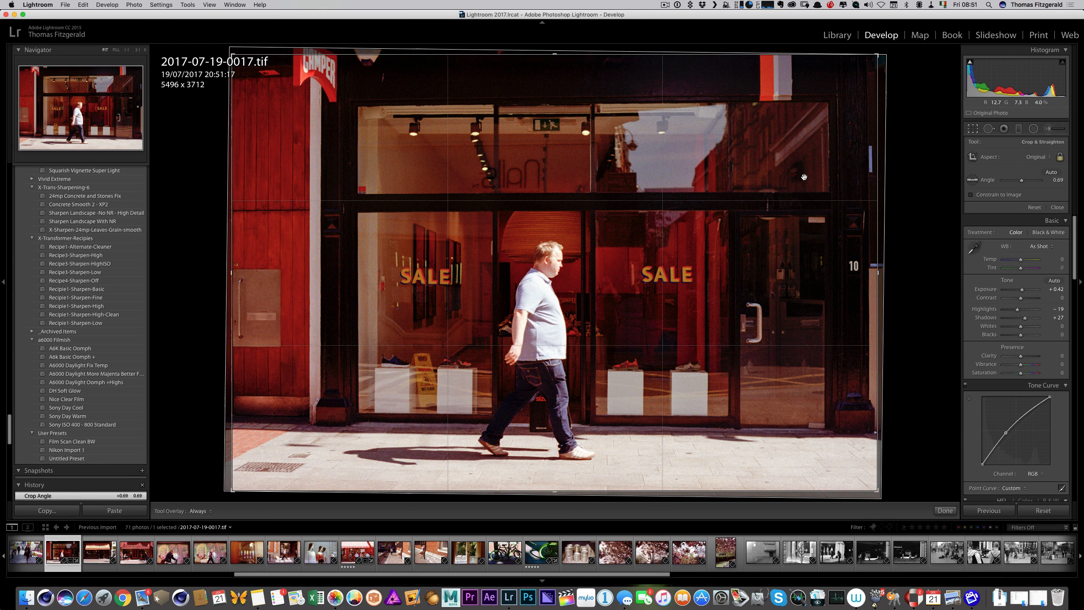
pyautogui.press('Return')
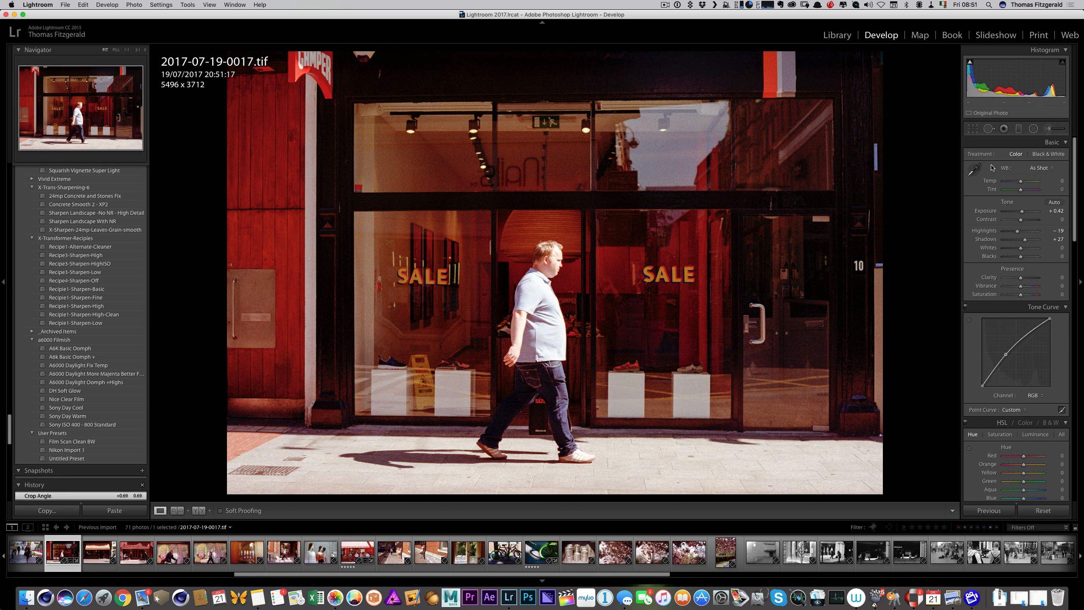
# Set Exposure to +0.60 and examine the walking man at high magnification
pyautogui.moveTo(1036, 84); pyautogui.dragTo(1042, 84)
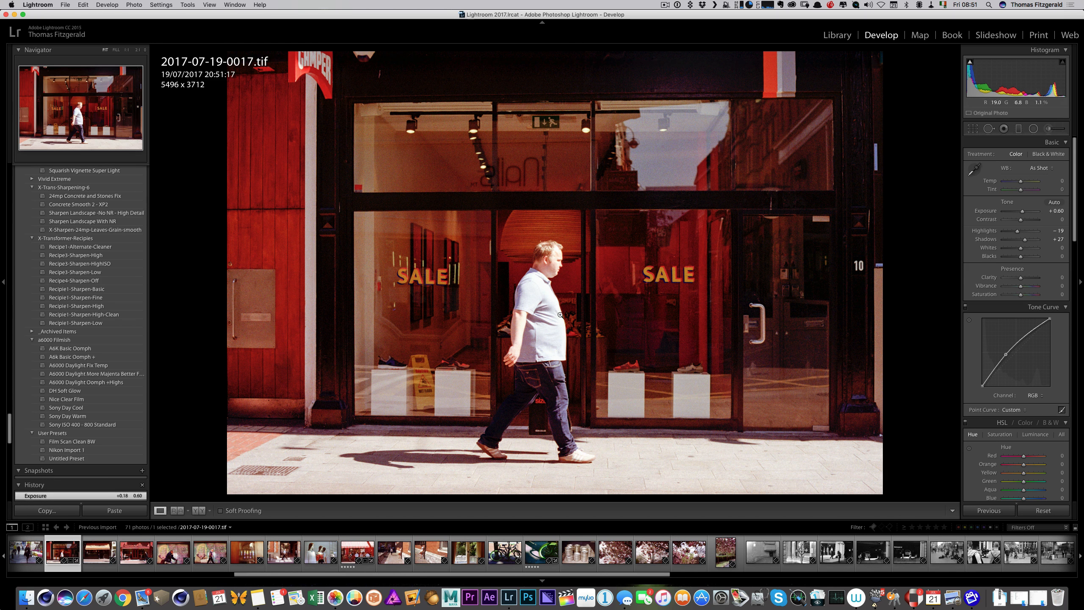
pyautogui.press('z')
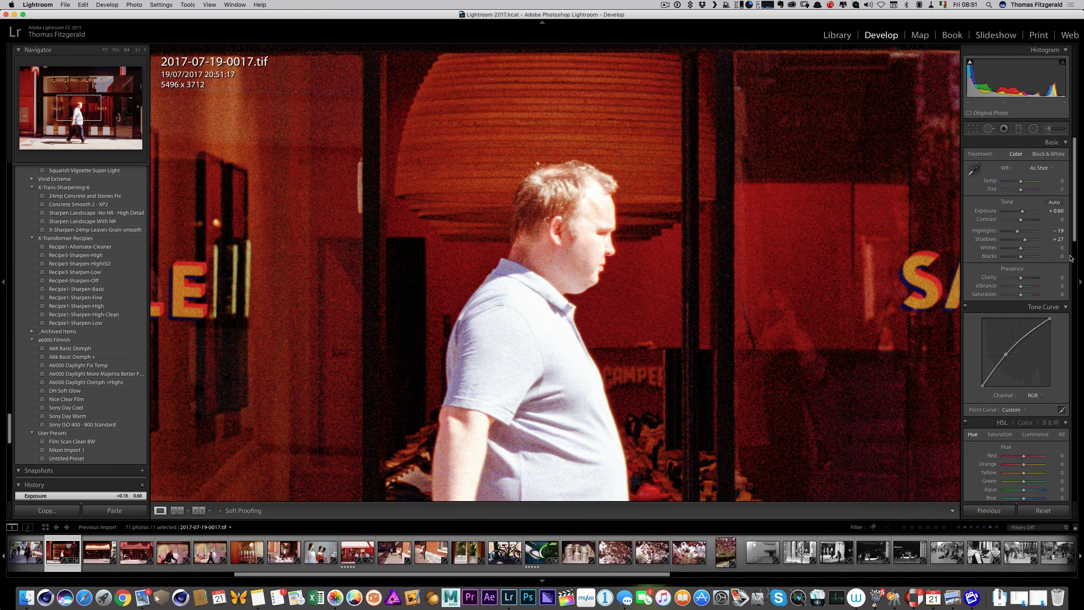
# Set Luminance noise reduction to 7 and Sharpening Amount to 15 on the shopfront photo
pyautogui.moveTo(1075, 240); pyautogui.dragTo(1042, 363)
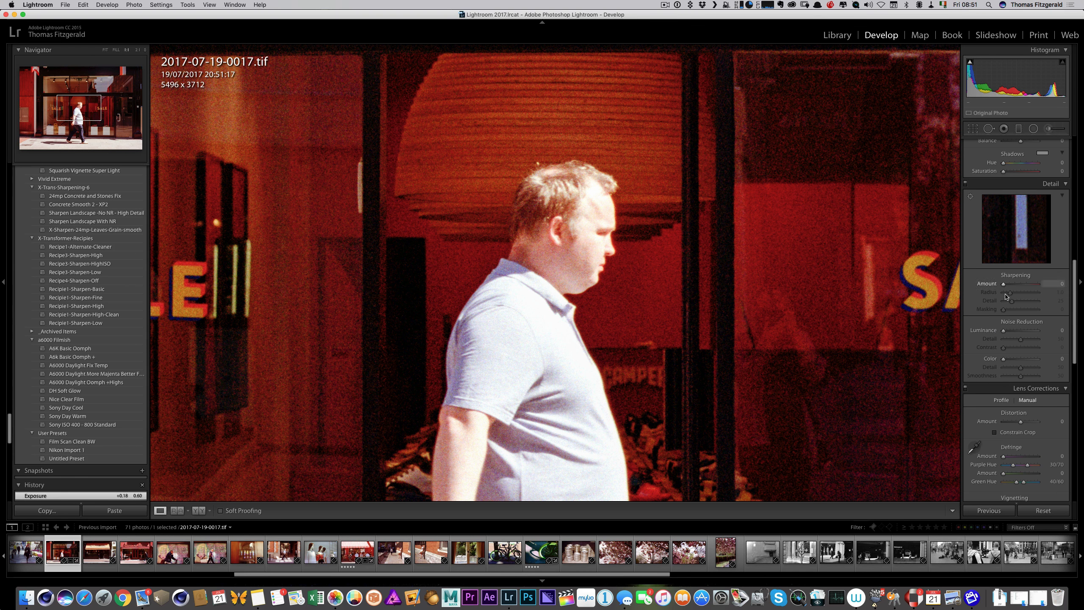
pyautogui.click(1008, 331)
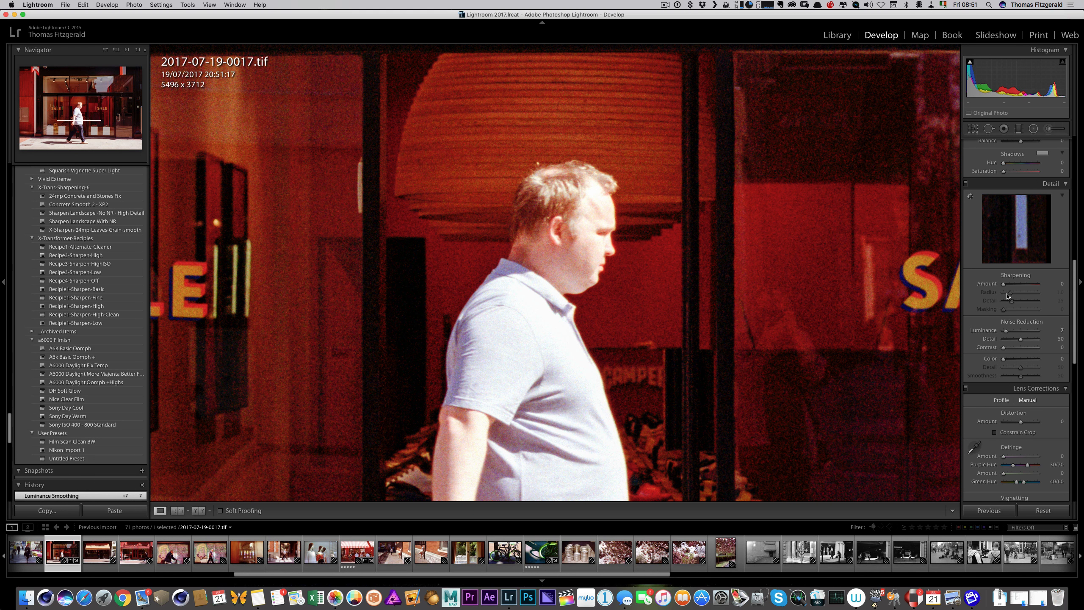
pyautogui.click(1008, 285)
pyautogui.moveTo(1008, 285); pyautogui.dragTo(1007, 285)
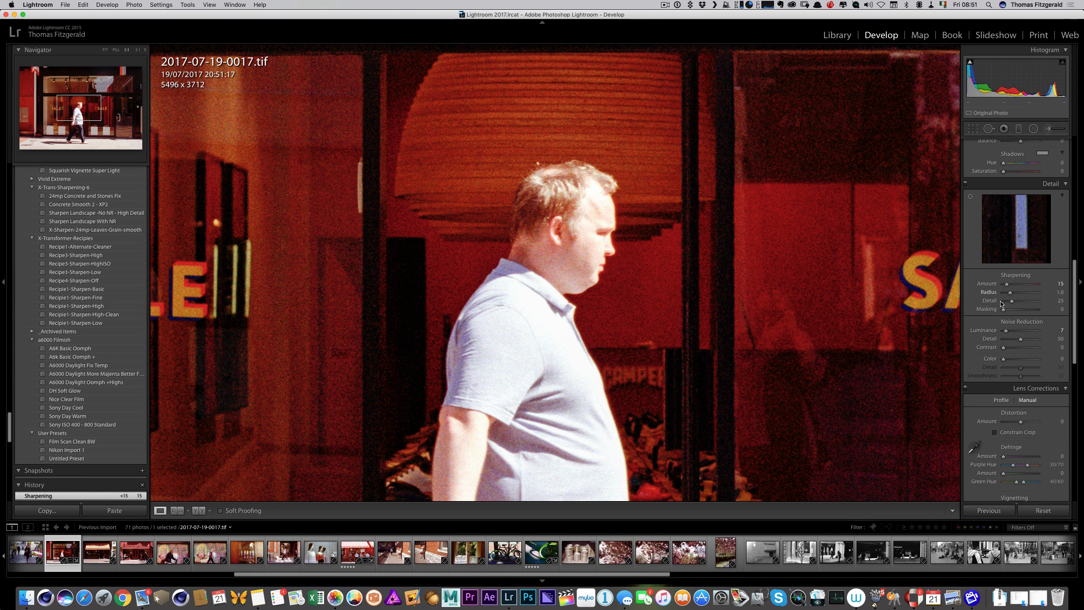
pyautogui.click(684, 323)
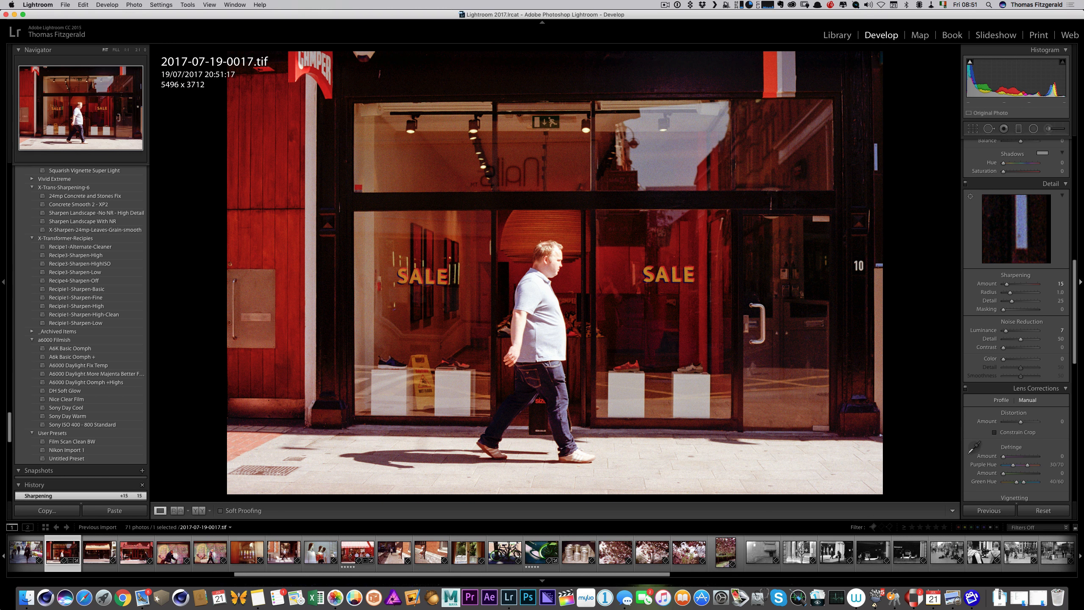
# Set the shopfront photo's Blacks to −22 and Exposure to +0.52, and rate it 5 stars
pyautogui.scroll(10, 1075, 157)
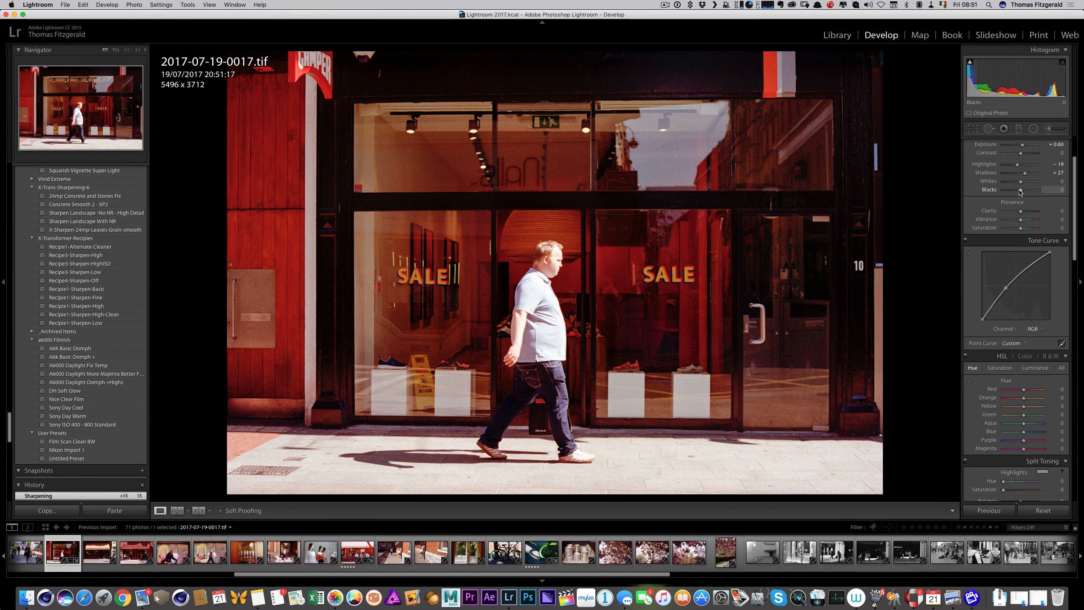
pyautogui.moveTo(1020, 190); pyautogui.dragTo(1016, 189)
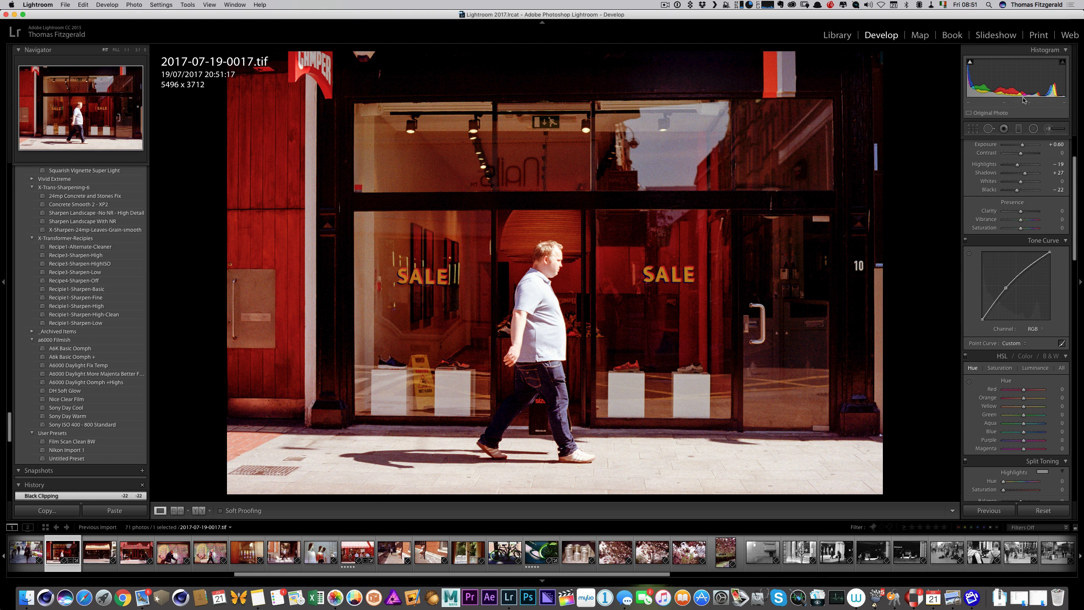
pyautogui.moveTo(1022, 144); pyautogui.dragTo(1023, 144)
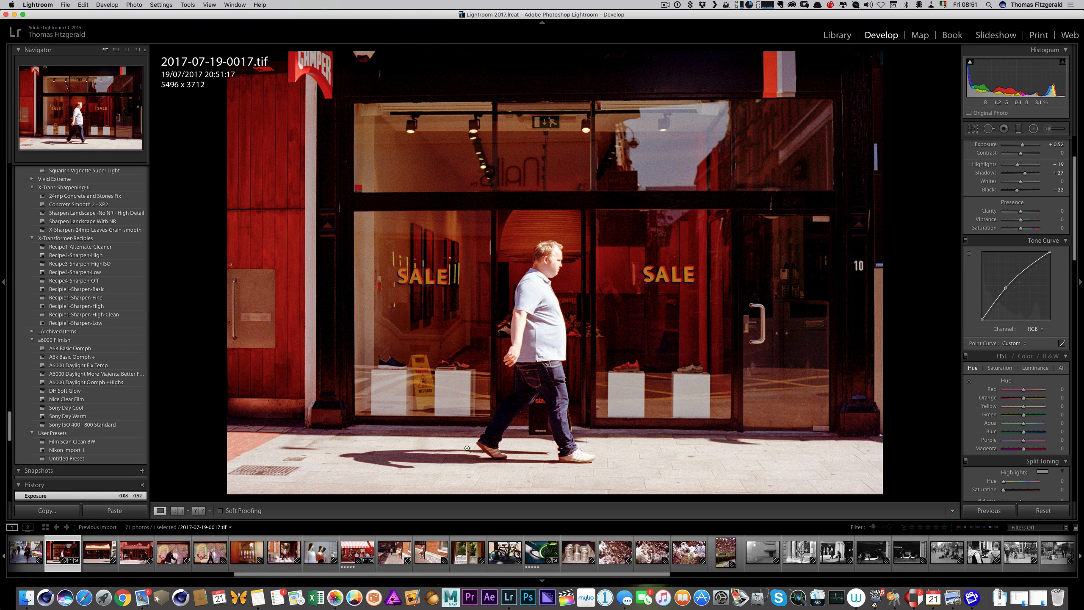
pyautogui.press('5')
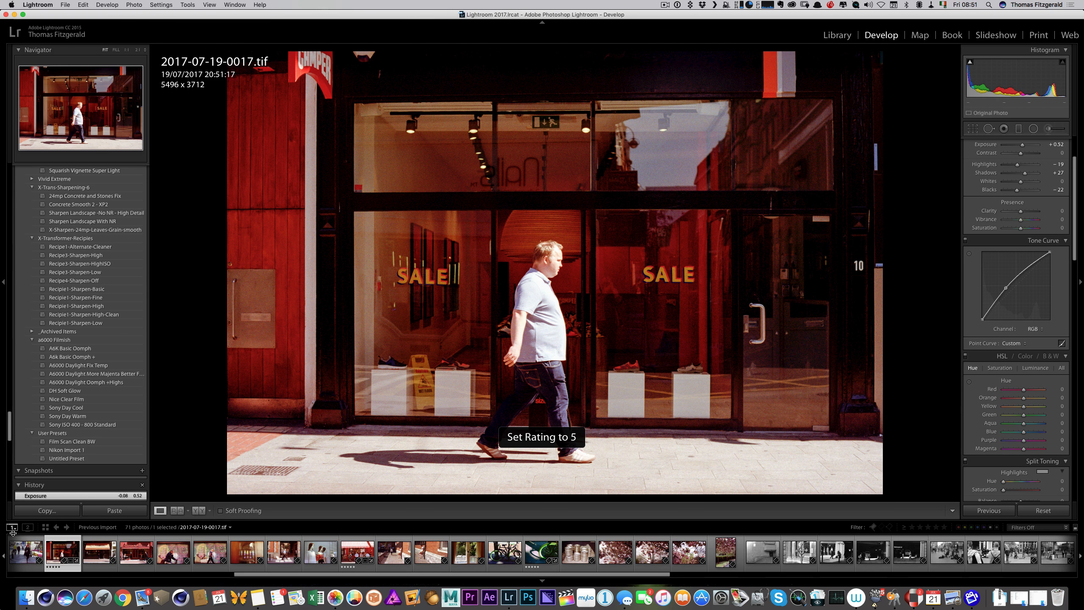
# Open street photo 2017-07-19-0016.tif and set Exposure to +0.04, Shadows to +26 and Blacks to −38
pyautogui.click(26, 555)
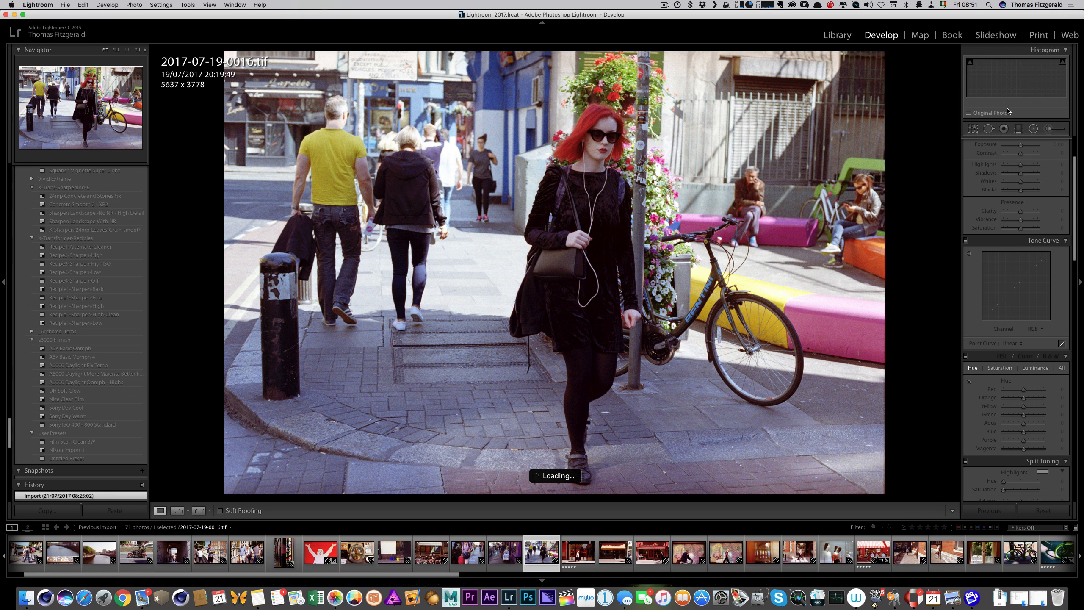
pyautogui.moveTo(1015, 95); pyautogui.dragTo(1024, 174)
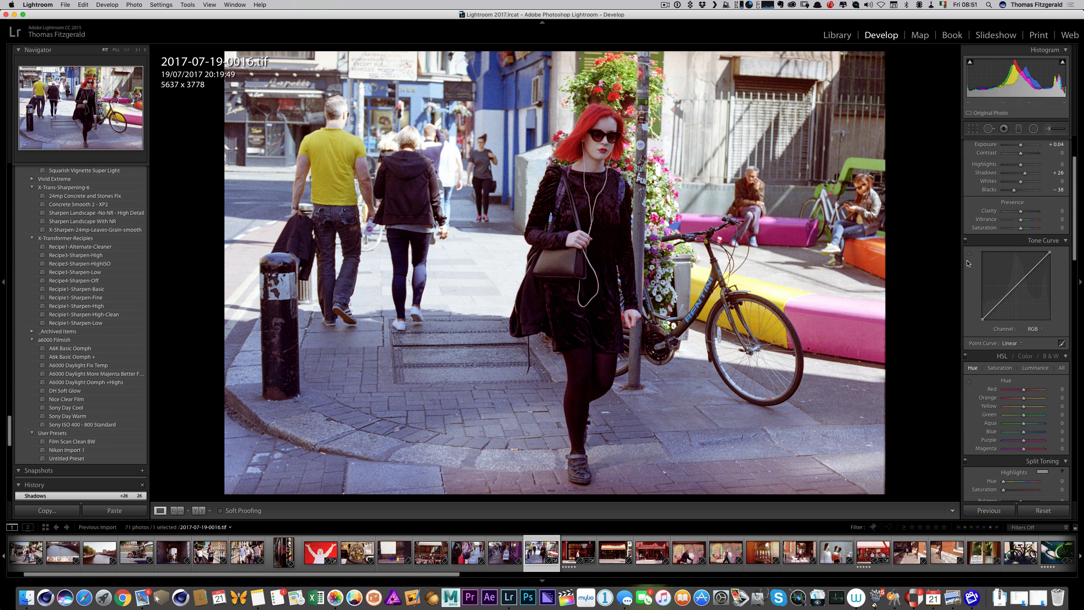
# Lower the darker tones on the street photo's Red tone curve, keeping the midtones near the diagonal
pyautogui.click(1036, 333)
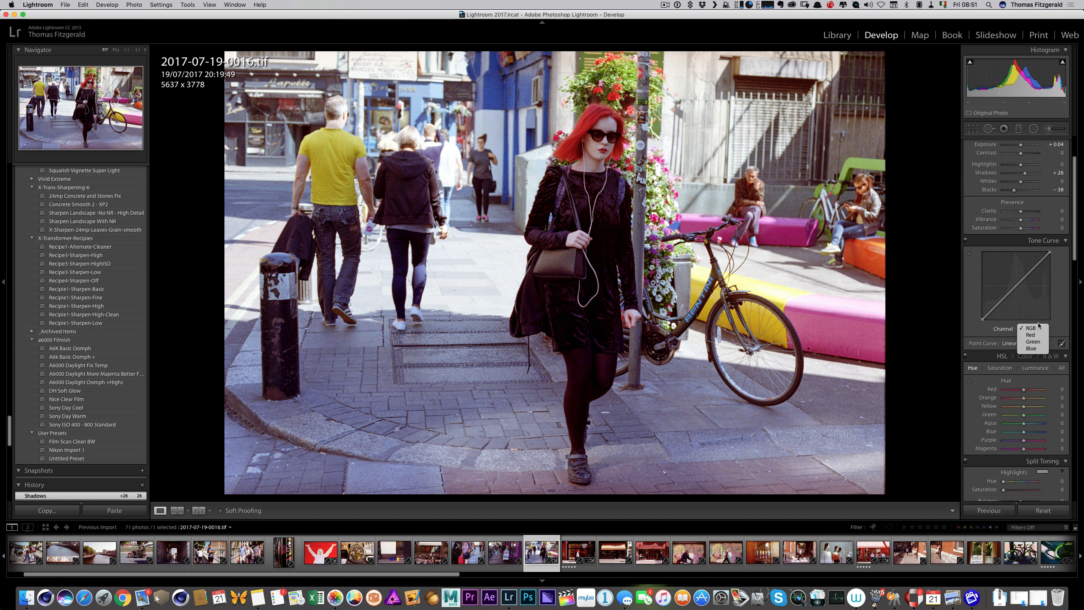
pyautogui.click(1034, 338)
pyautogui.moveTo(1016, 287); pyautogui.dragTo(1018, 289)
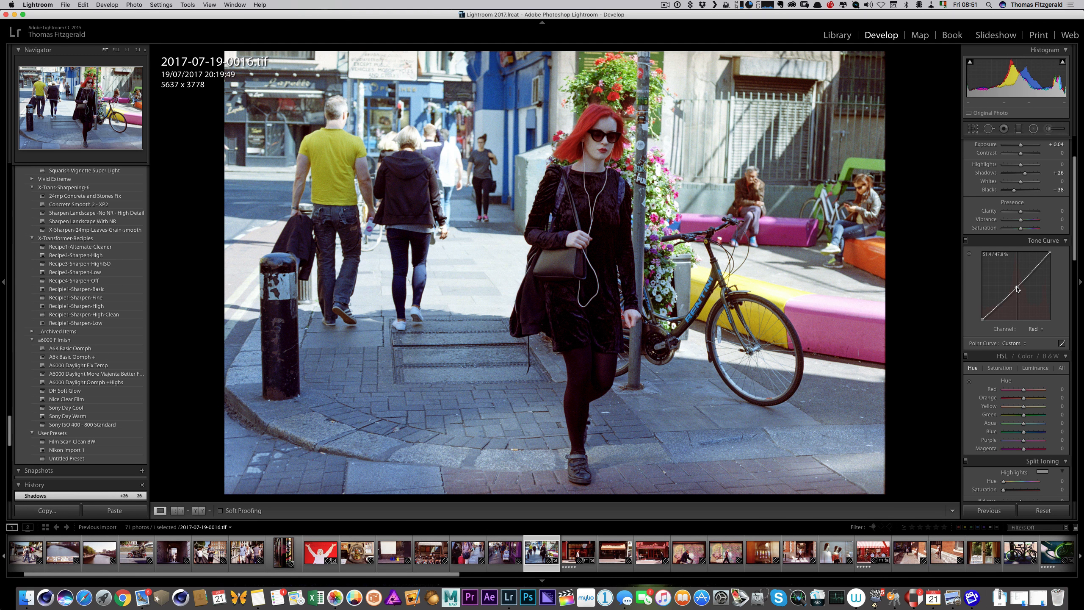
pyautogui.moveTo(1018, 289)
pyautogui.mouseDown()
pyautogui.moveTo(999, 312)
pyautogui.moveTo(1019, 285)
pyautogui.mouseUp()
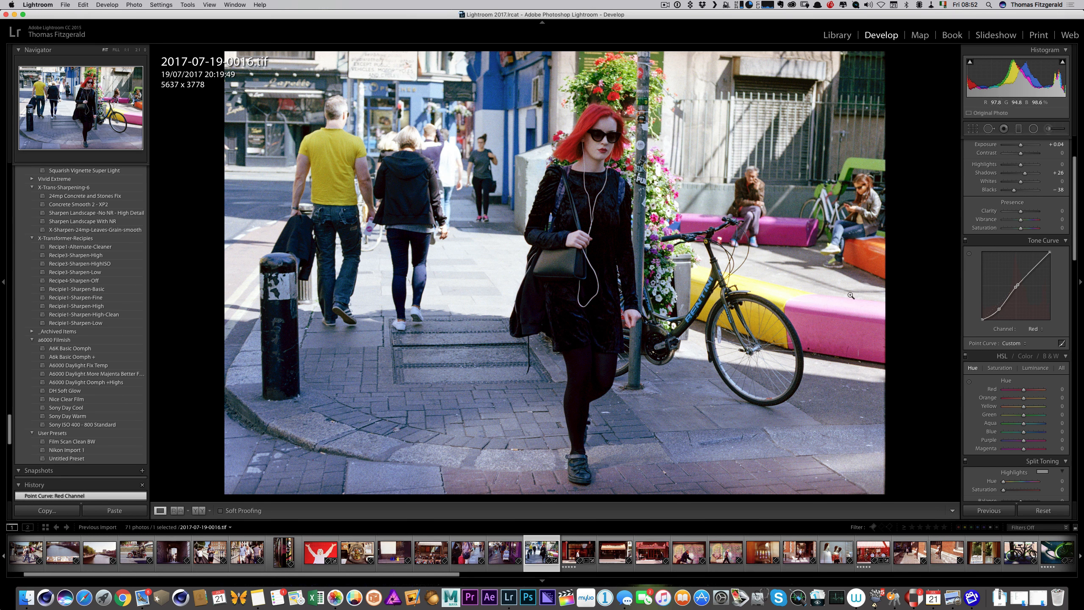
# Clone out the blemish on the red-haired woman's cheek with a size 13 spot removal brush and rate the photo 5 stars
pyautogui.click(628, 150)
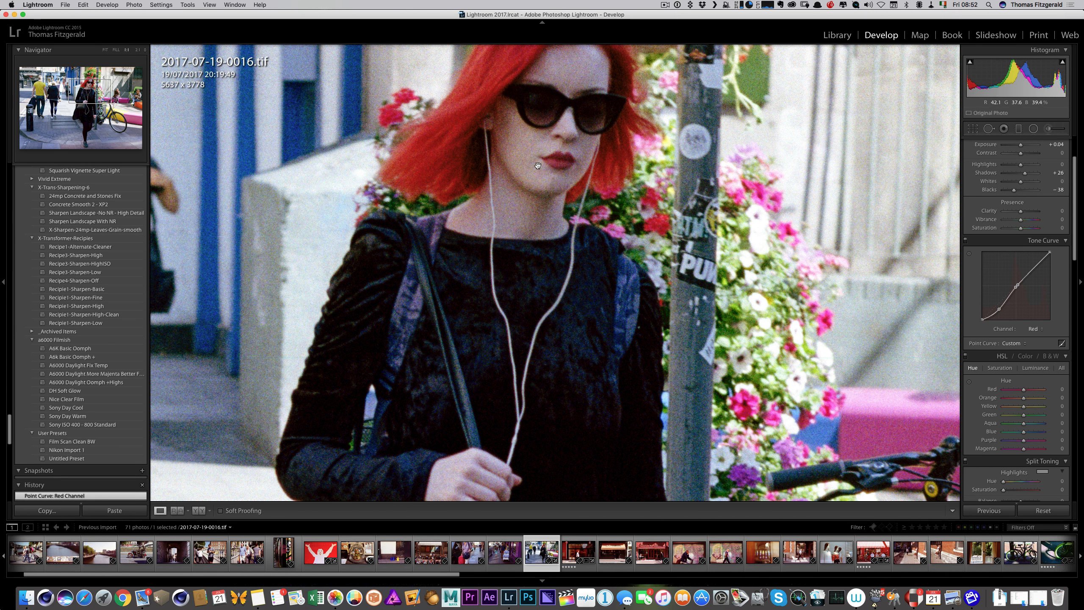
pyautogui.moveTo(545, 171); pyautogui.dragTo(445, 283)
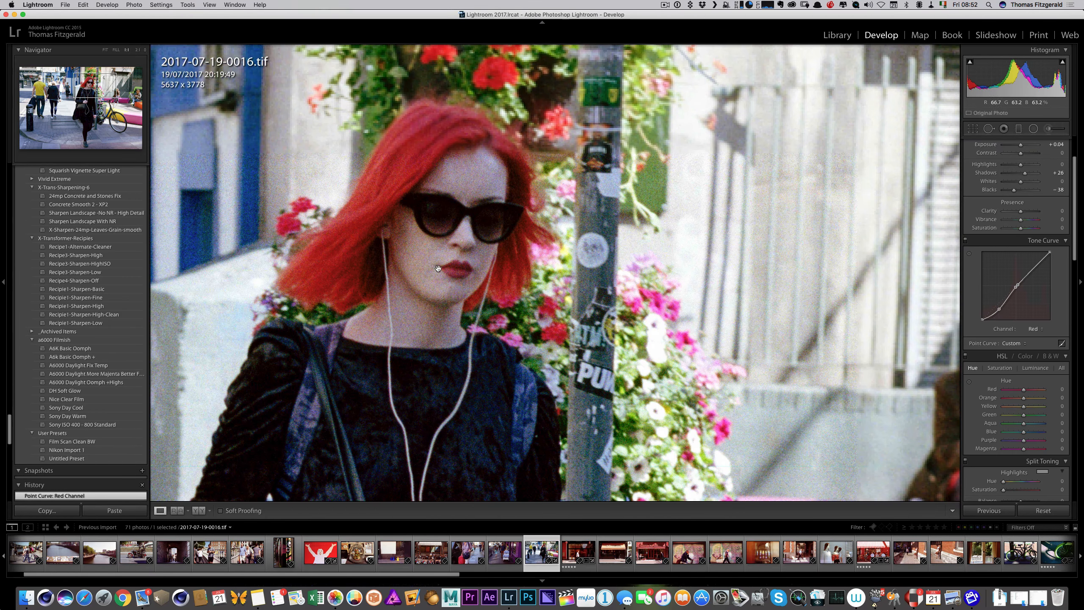
pyautogui.press('q')
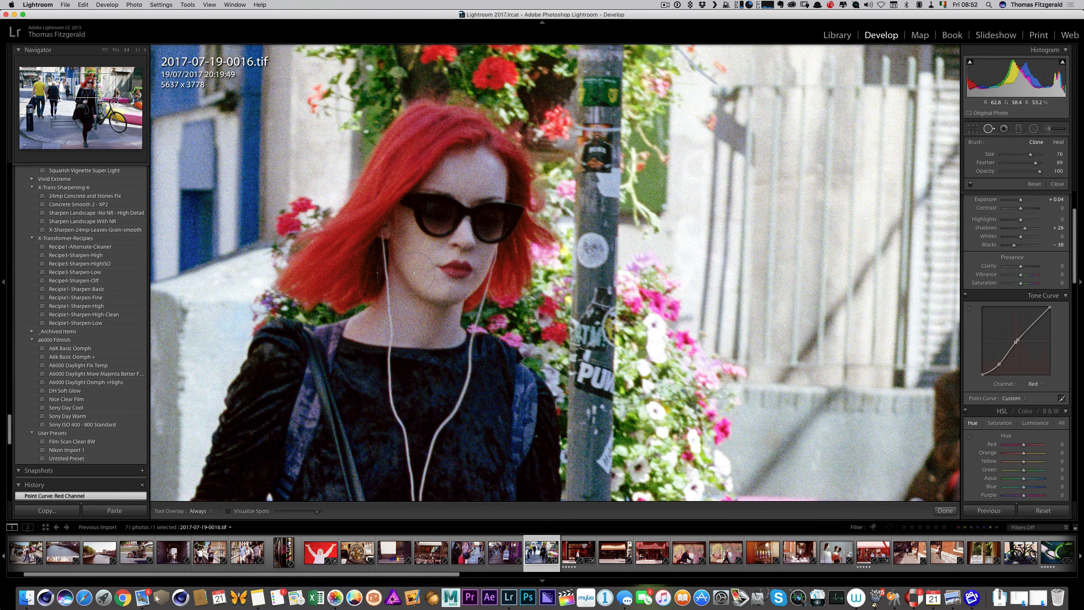
pyautogui.press('[')
pyautogui.press('[')
pyautogui.press('[')
pyautogui.press('[')
pyautogui.press('[')
pyautogui.press('[')
pyautogui.press('[')
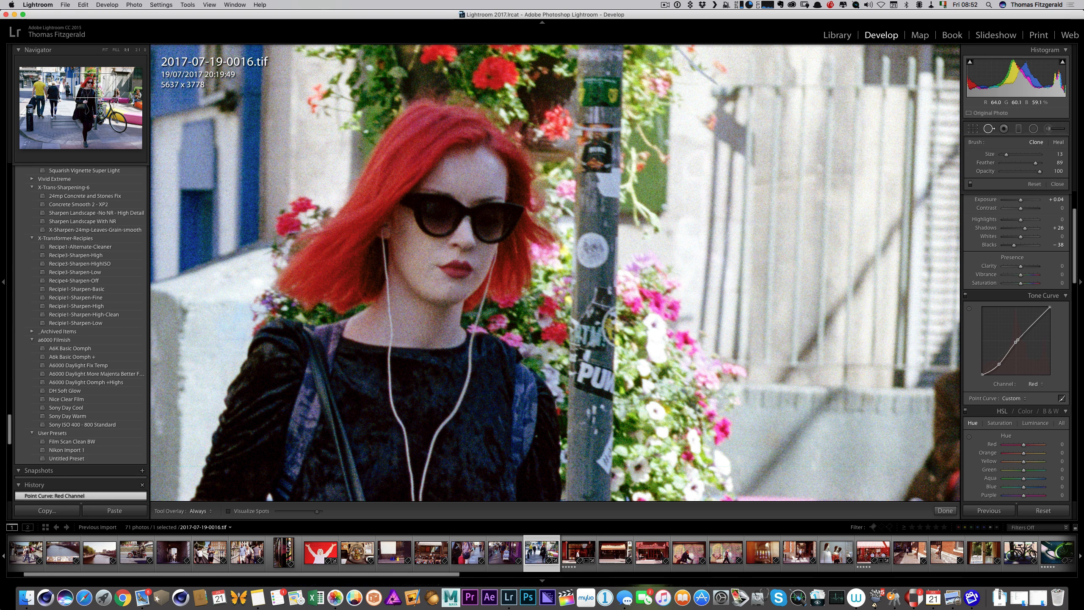
pyautogui.click(431, 266)
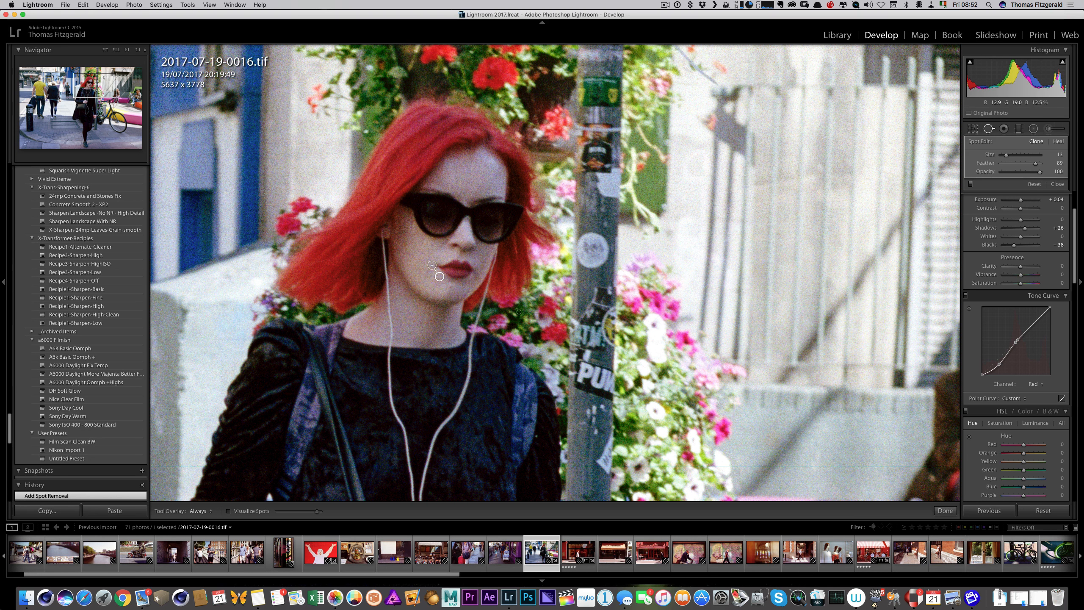
pyautogui.press('q')
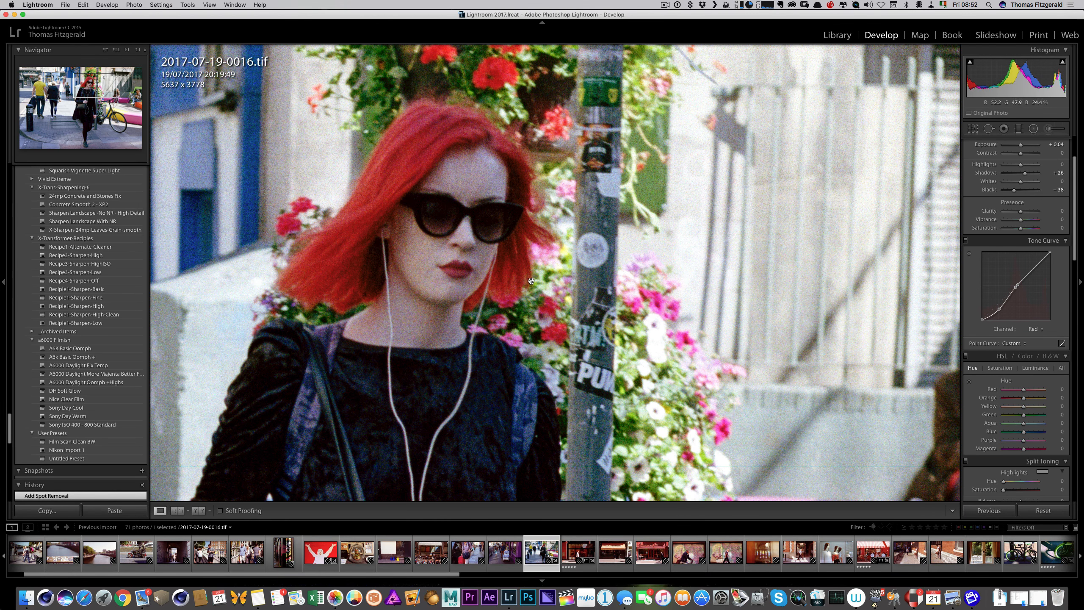
pyautogui.click(531, 281)
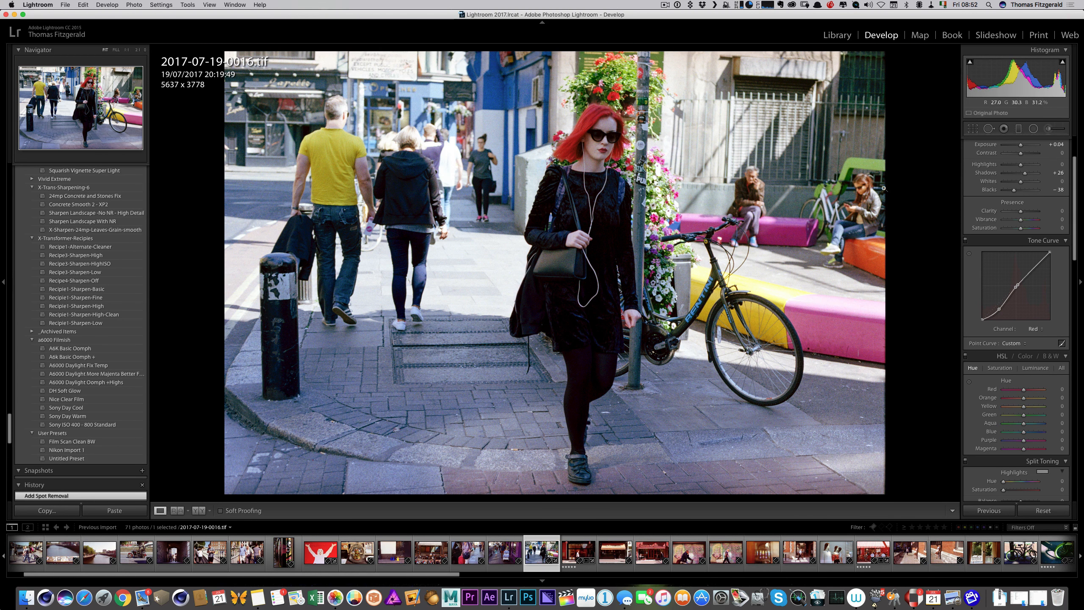
pyautogui.press('5')
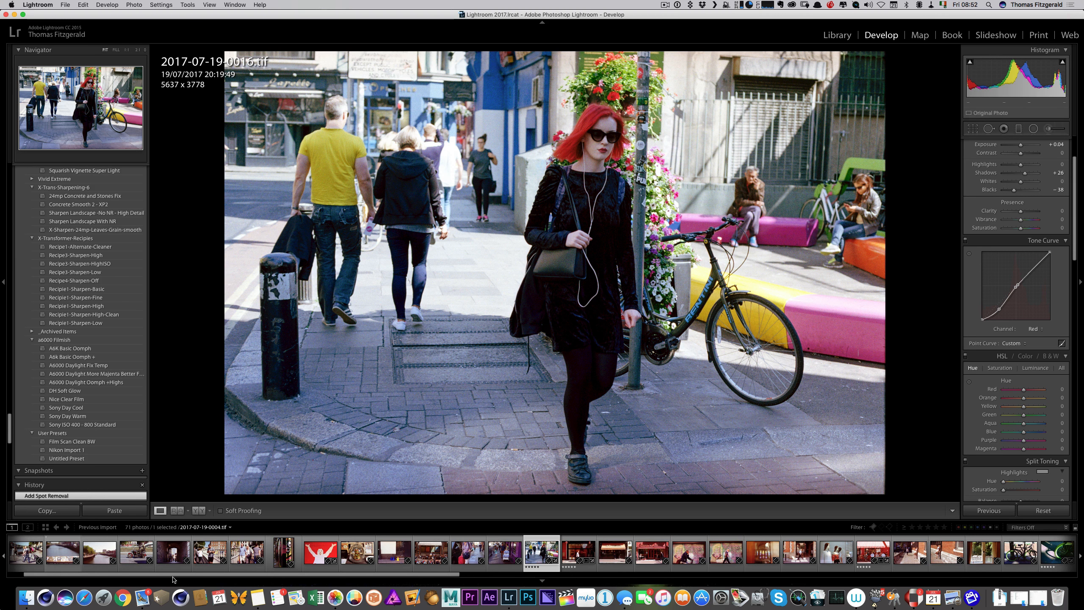
# Open the Le Petit Parisien photo 2017-07-19-0018.tif and set Exposure to +0.16, Shadows to +34 and Clarity to +23
pyautogui.click(136, 552)
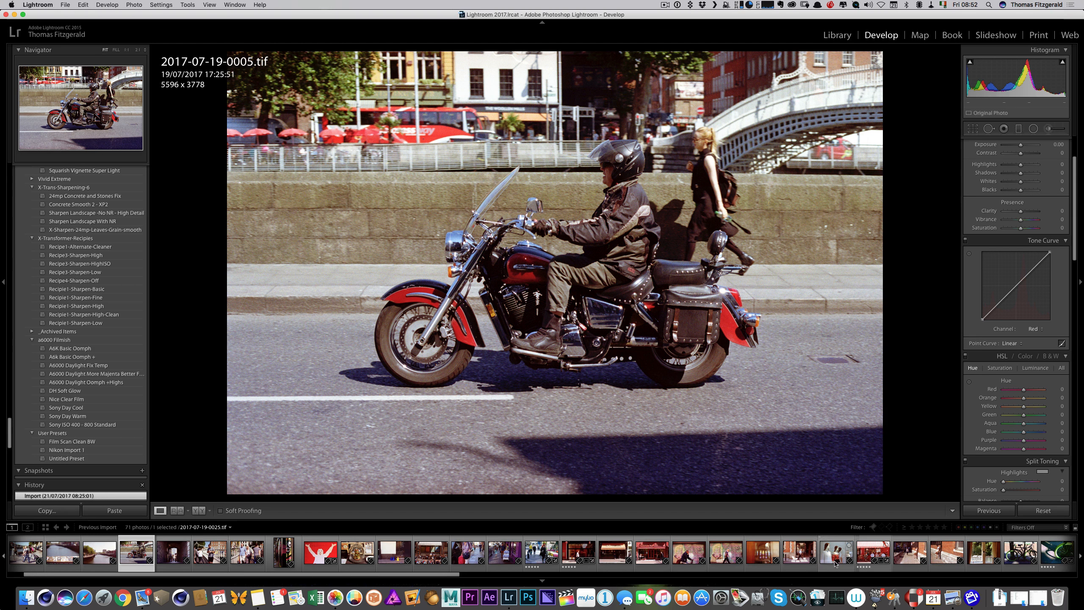
pyautogui.click(622, 567)
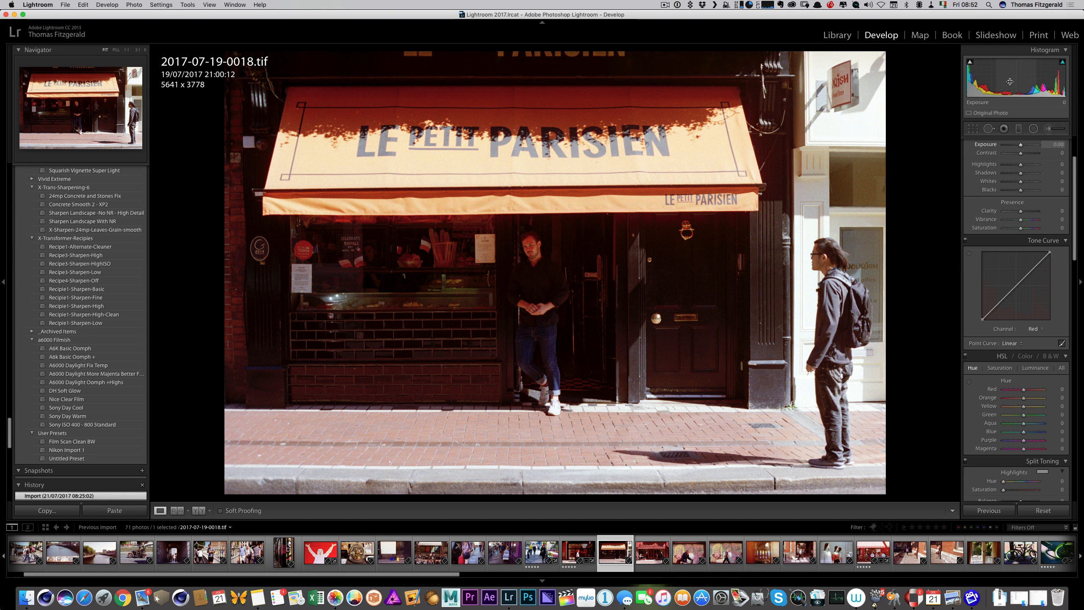
pyautogui.moveTo(1021, 145); pyautogui.dragTo(1026, 173)
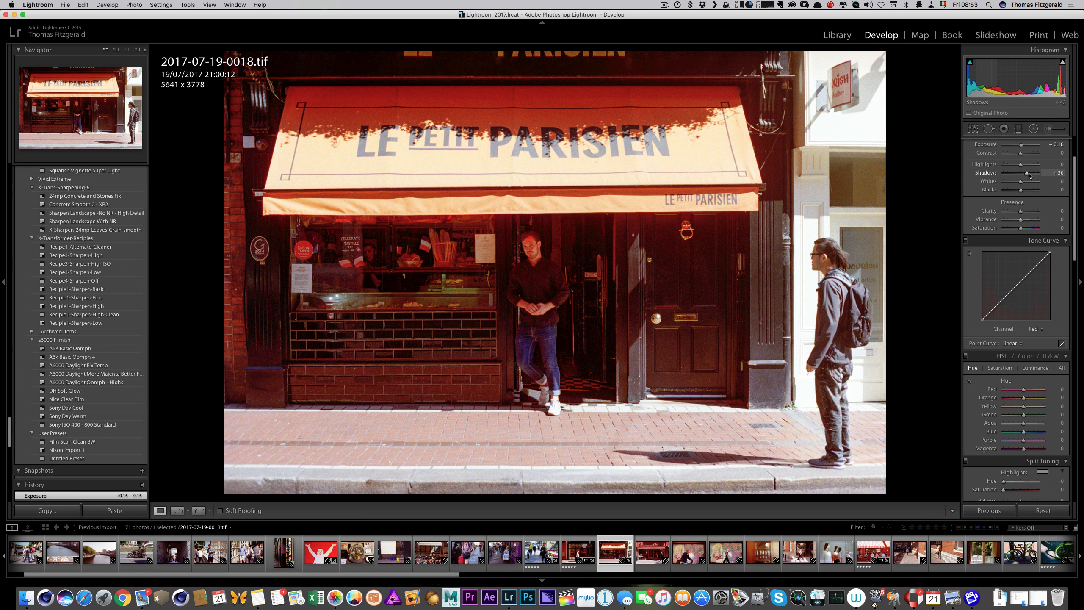
pyautogui.moveTo(1021, 211); pyautogui.dragTo(1023, 211)
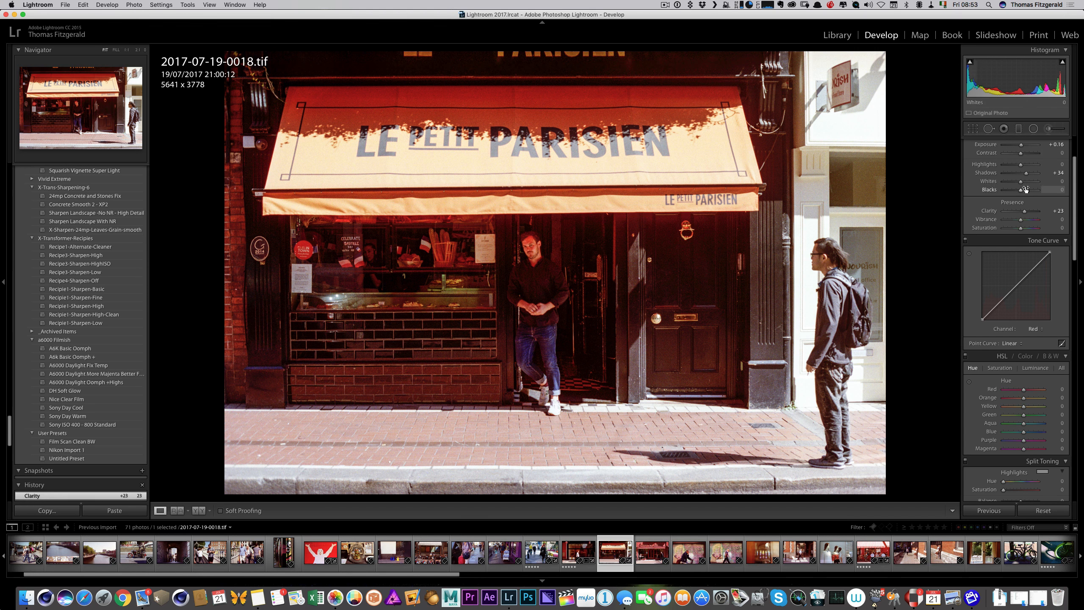
# Set the café photo's Blacks to −48, Shadows to +13, Exposure to +0.60 and Vibrance to −15
pyautogui.scroll(3, 1041, 185)
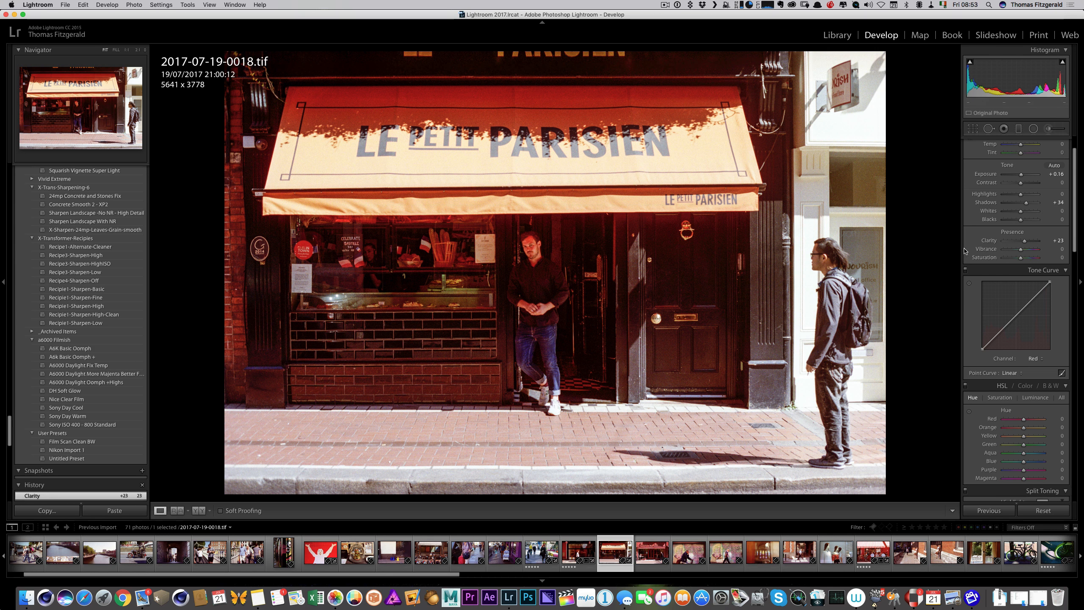
pyautogui.moveTo(1017, 221); pyautogui.dragTo(1013, 221)
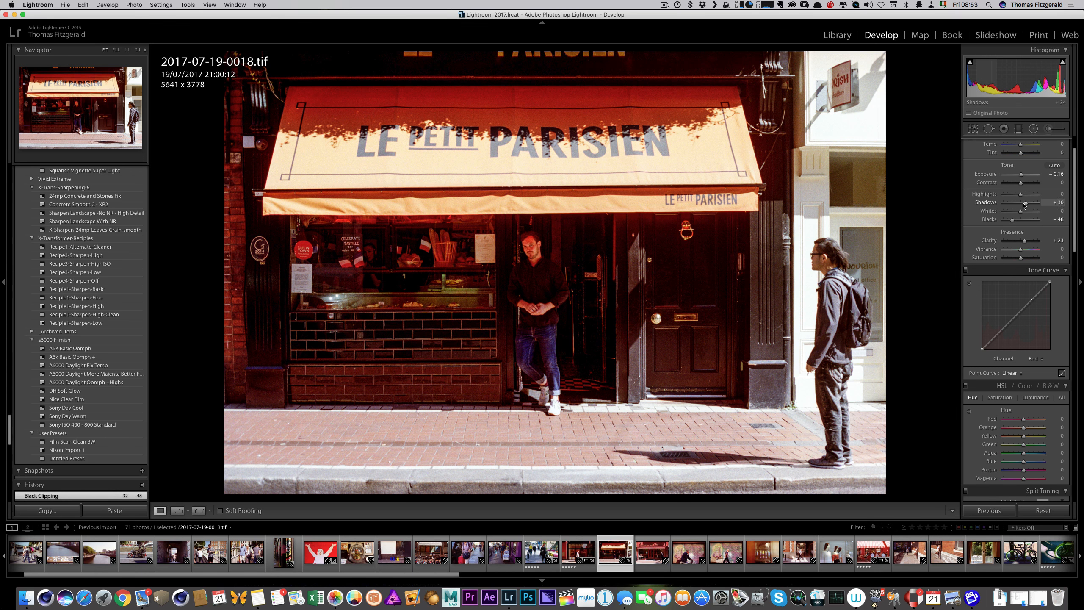
pyautogui.moveTo(1026, 202); pyautogui.dragTo(1022, 203)
pyautogui.moveTo(1009, 94)
pyautogui.mouseDown()
pyautogui.moveTo(1033, 95)
pyautogui.moveTo(1024, 95)
pyautogui.mouseUp()
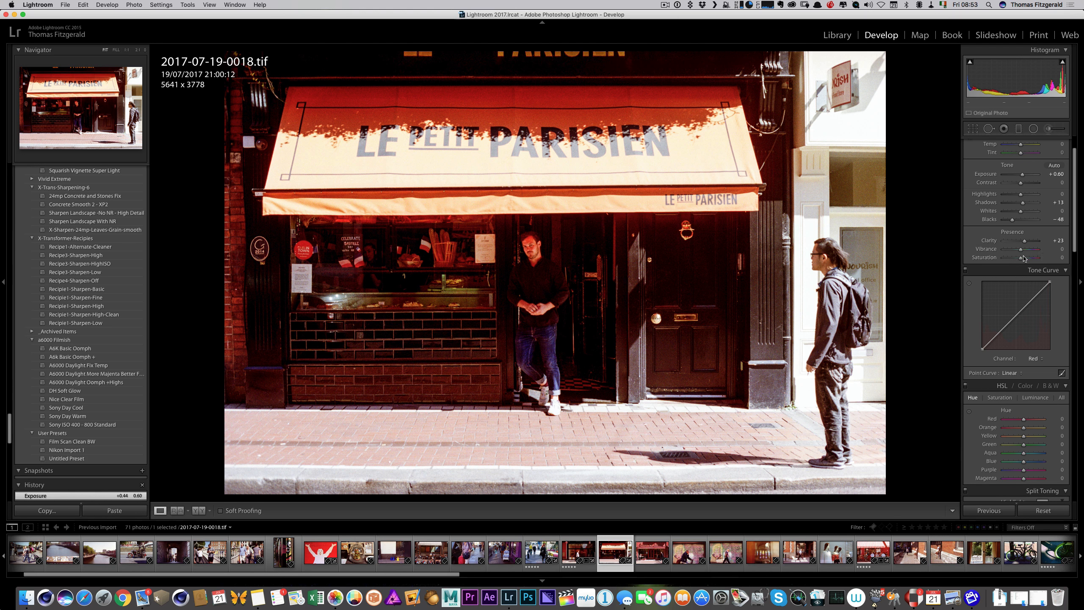
pyautogui.moveTo(1020, 250); pyautogui.dragTo(1019, 252)
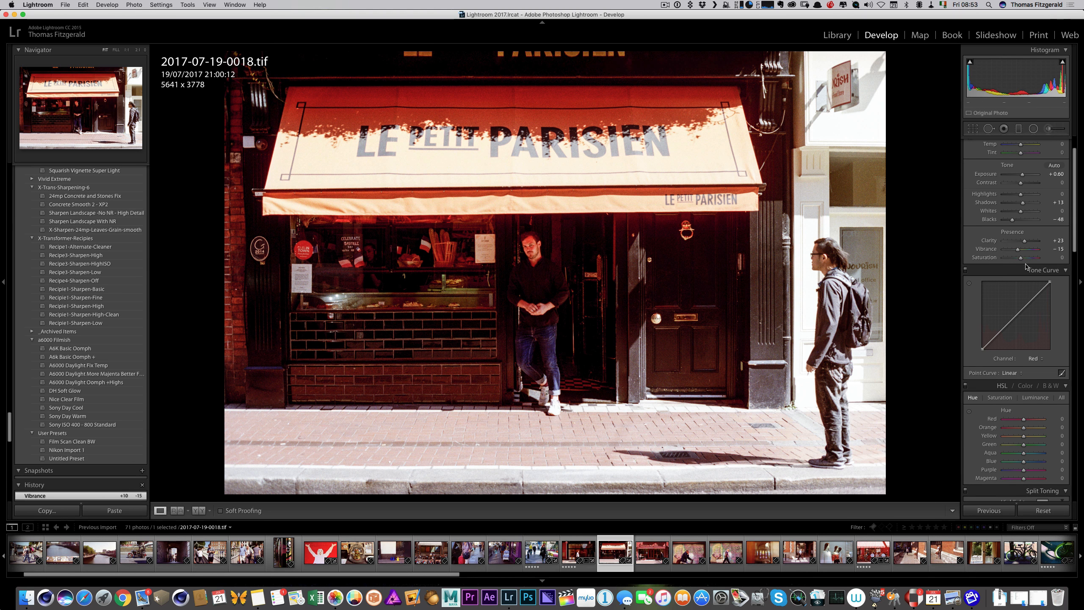
# Find the Le Petit Parisien reference version in Photos and compare it with the Lightroom edit
pyautogui.press('super+Tab')
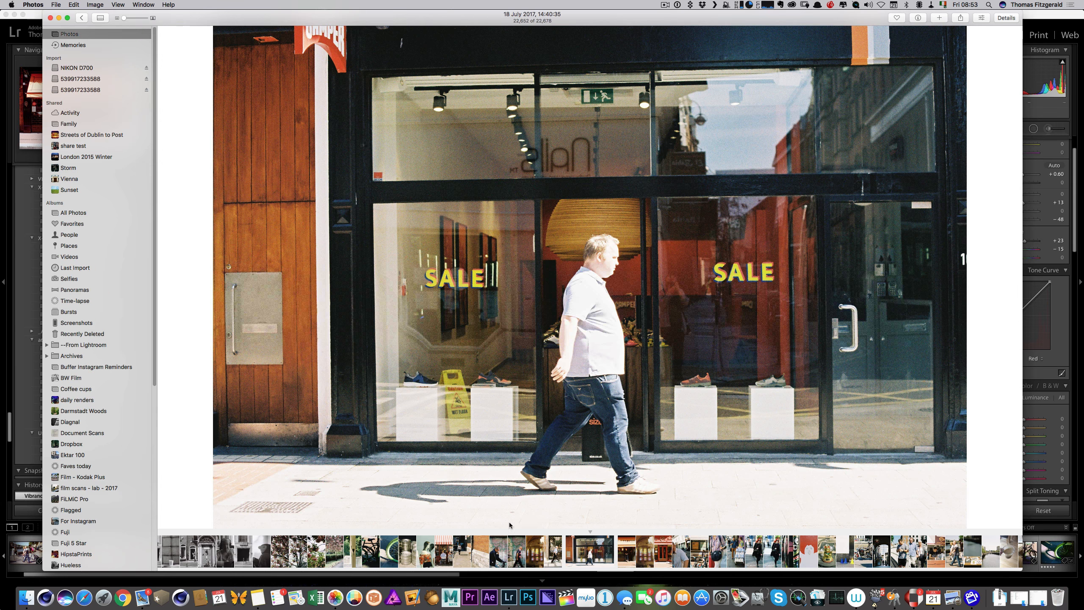
pyautogui.click(628, 552)
pyautogui.press('super+Tab')
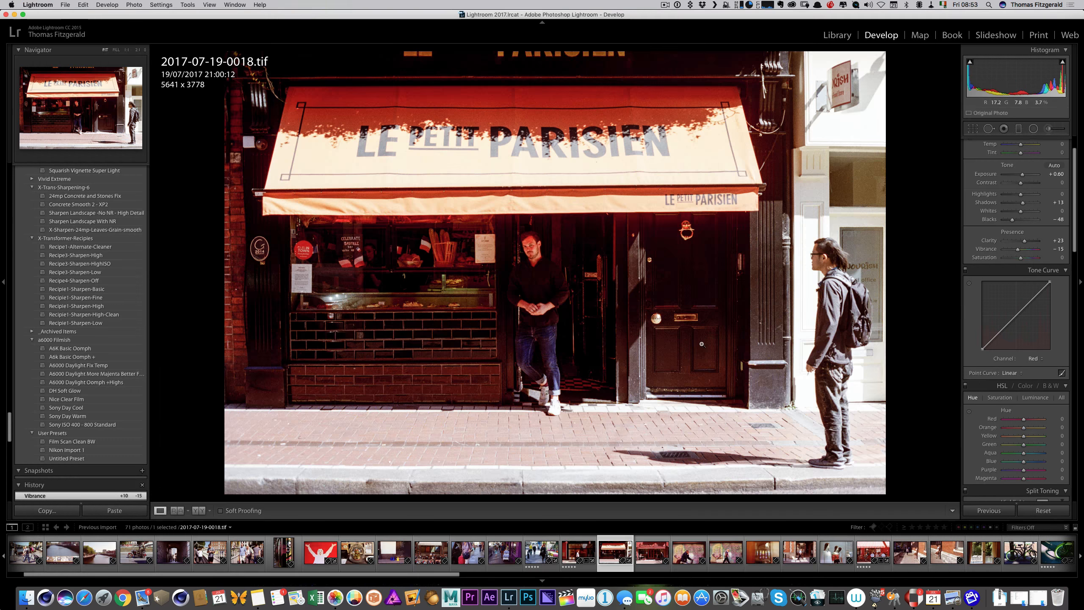
pyautogui.press('super+Tab')
pyautogui.press('super+Tab')
pyautogui.press('super+Tab')
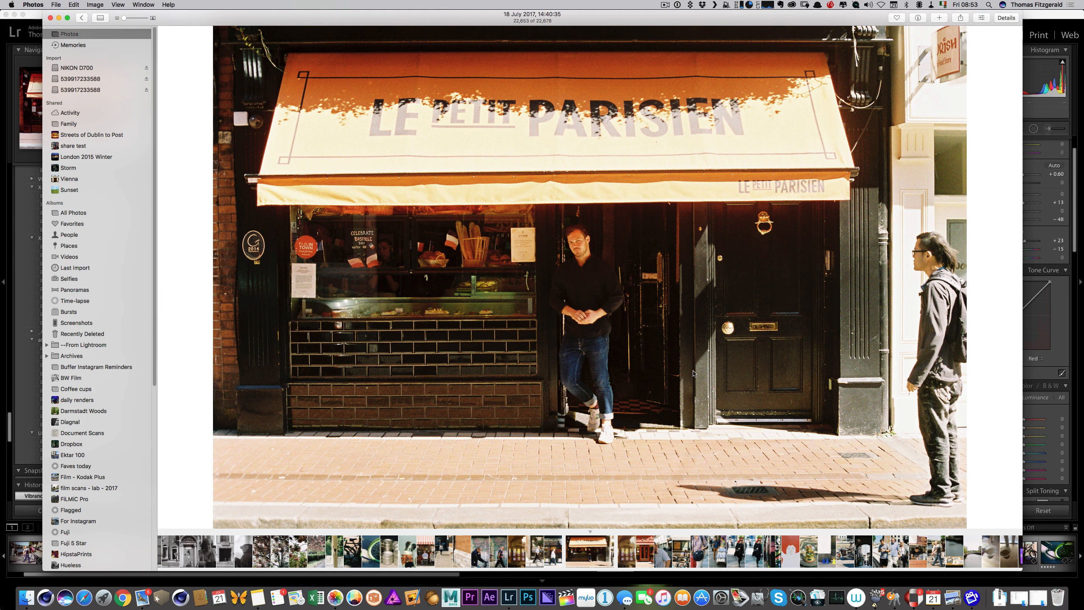
pyautogui.press('super+Tab')
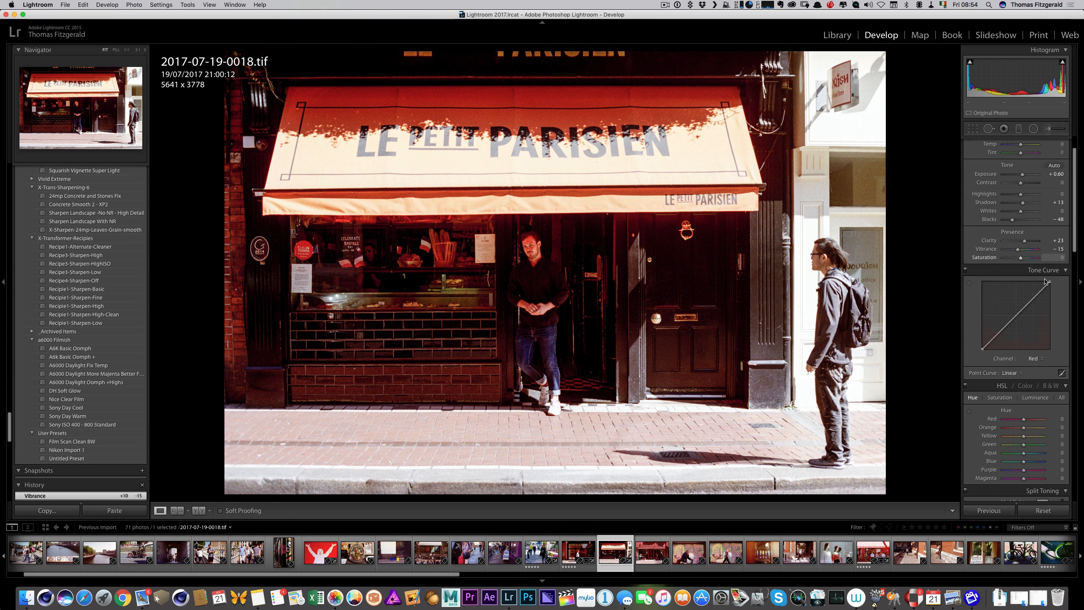
# Slightly lower the midtones on the café photo's Red tone curve and compare it with the reference in Photos
pyautogui.moveTo(1017, 315); pyautogui.dragTo(1017, 318)
pyautogui.press('super+Tab')
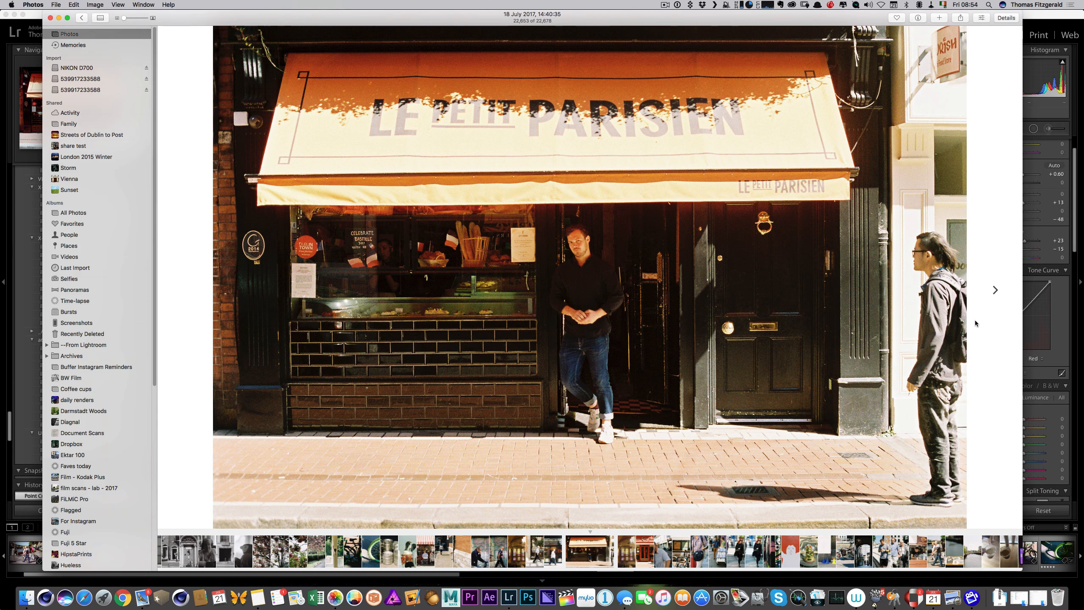
pyautogui.press('super+Tab')
# Lower the midtones on the café photo's Blue tone curve and compare the edit with the reference in Photos
pyautogui.click(1036, 359)
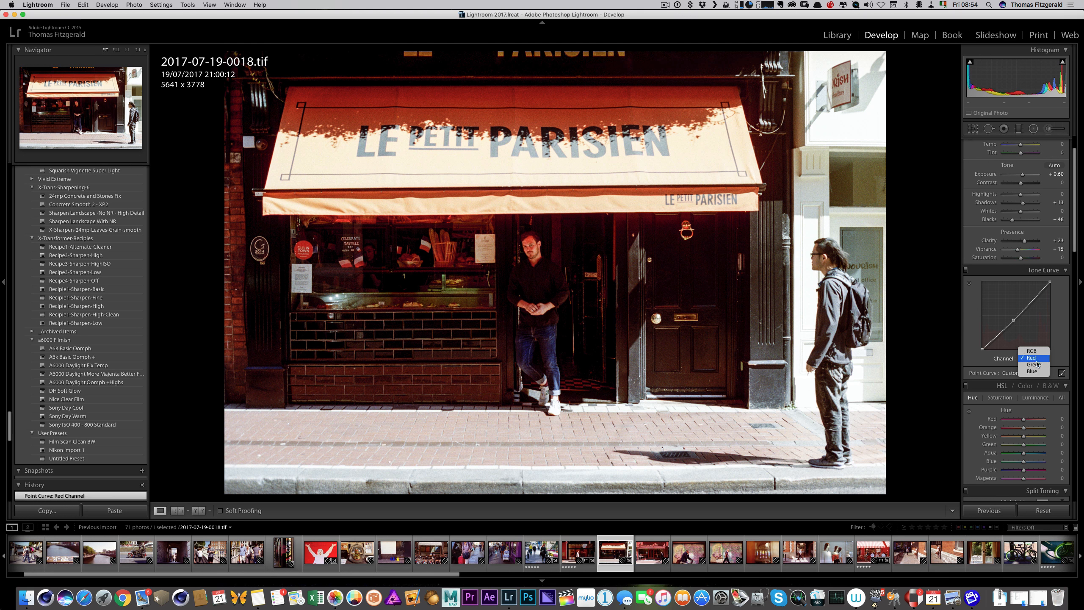
pyautogui.click(1034, 364)
pyautogui.moveTo(1016, 316); pyautogui.dragTo(1016, 322)
pyautogui.click(1030, 359)
pyautogui.click(1031, 364)
pyautogui.press('super+Tab')
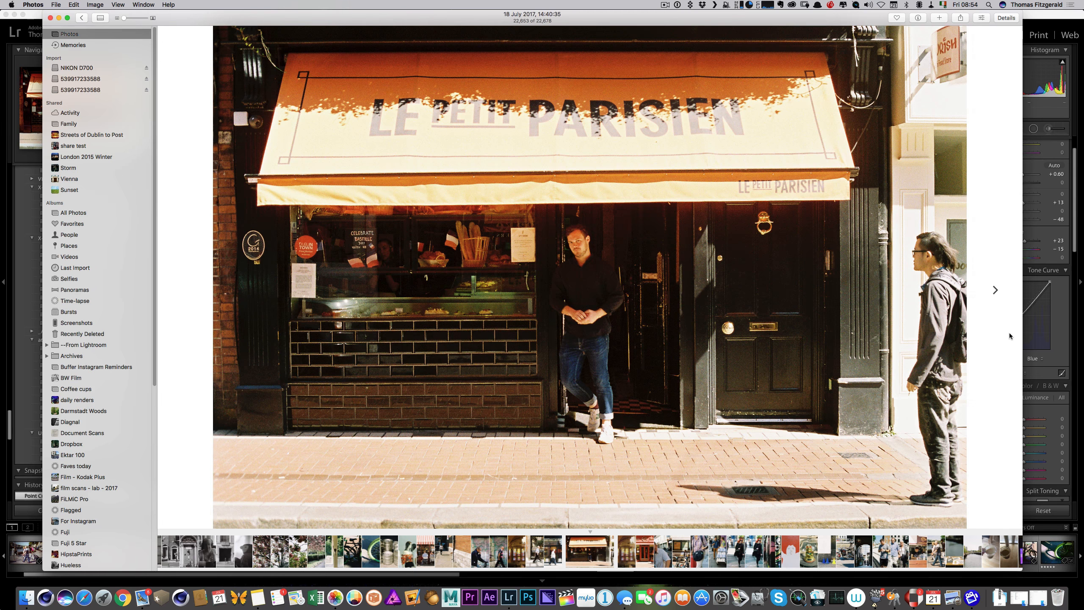
pyautogui.press('super+Tab')
pyautogui.press('super+Tab')
pyautogui.press('super+Tab')
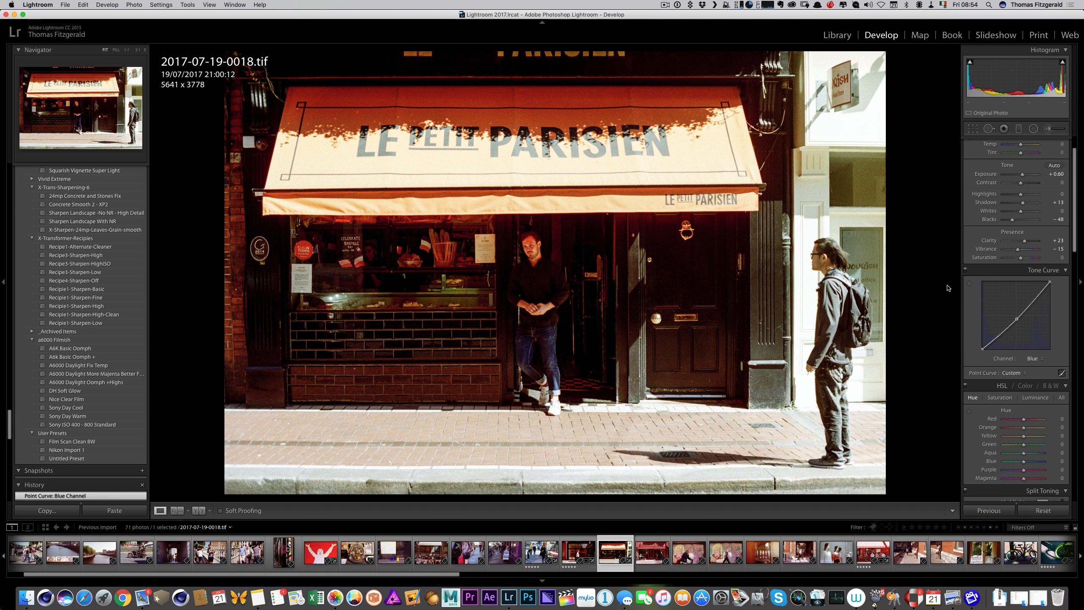
# Copy only the Tone Curve setting from the café photo
pyautogui.press('super+shift+c')
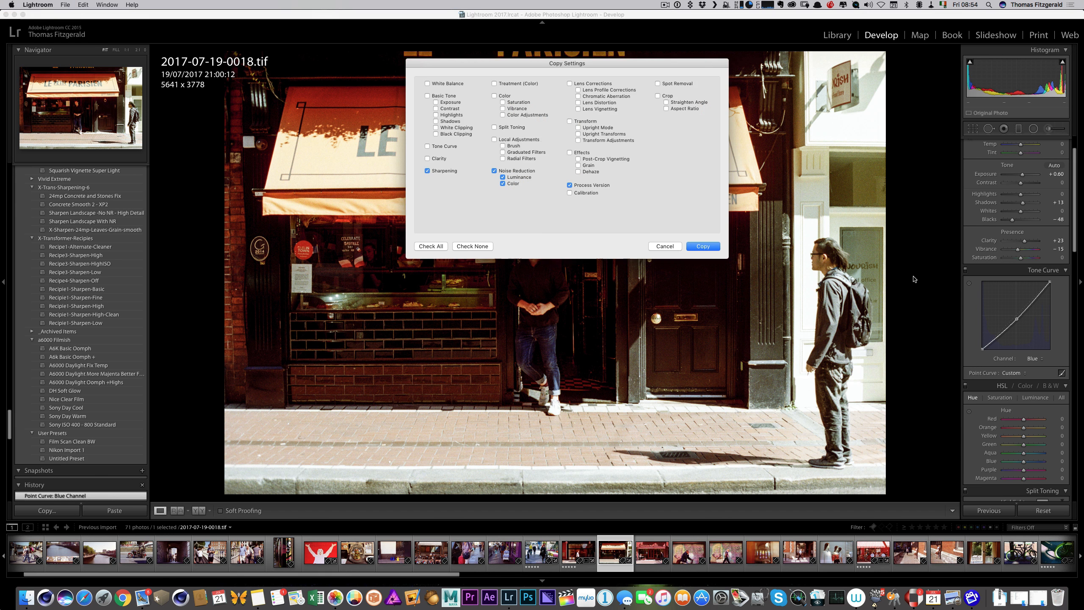
pyautogui.click(478, 249)
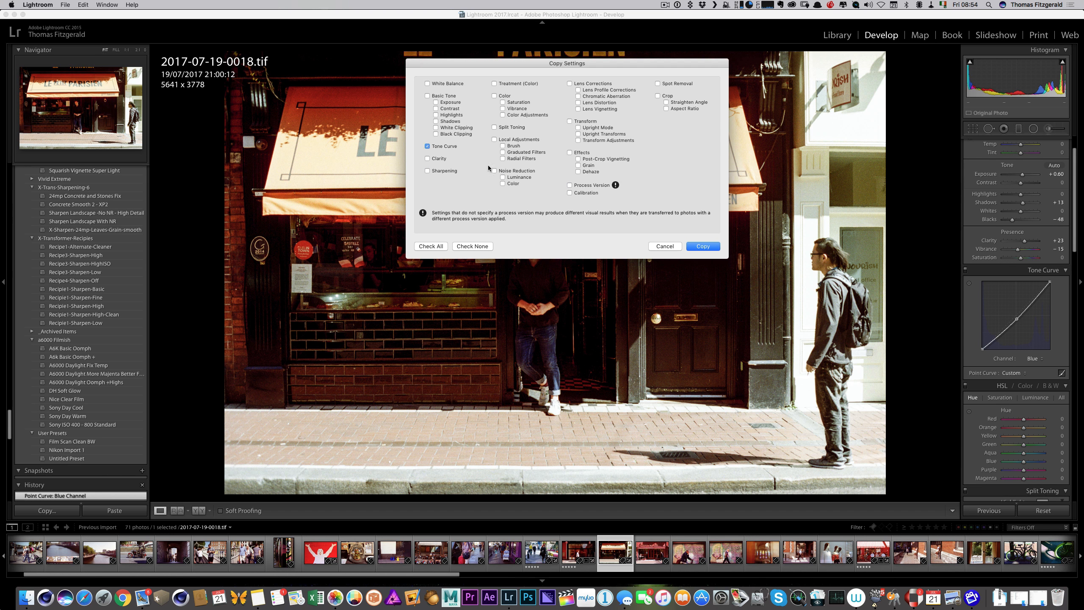
pyautogui.click(704, 247)
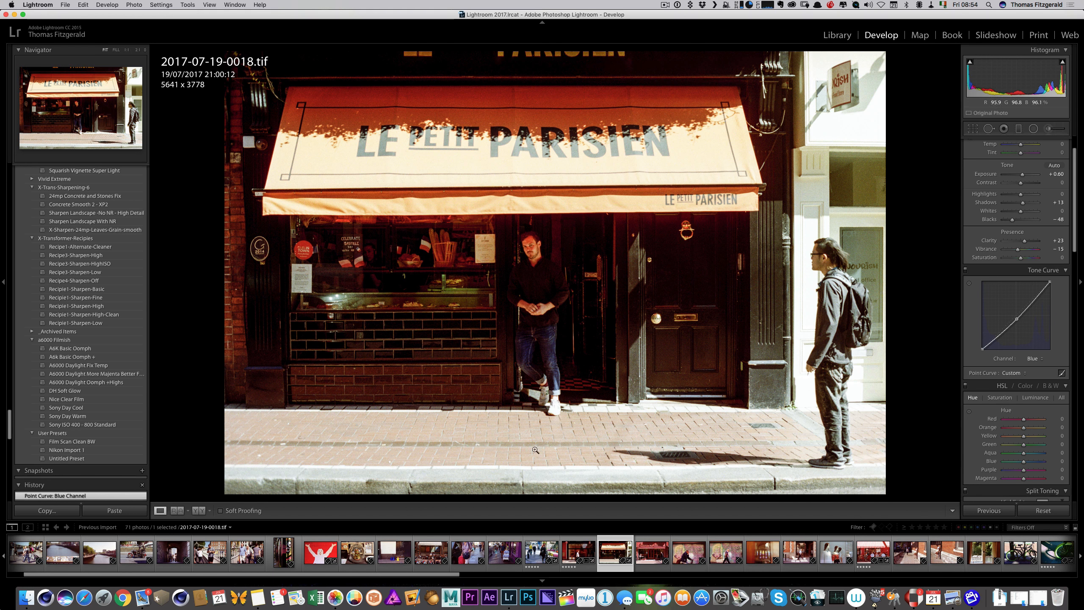
# Straighten the café photo by a crop angle of 0.18 and compare it with the reference in Photos
pyautogui.click(974, 132)
pyautogui.moveTo(942, 108); pyautogui.dragTo(943, 111)
pyautogui.doubleClick(736, 197)
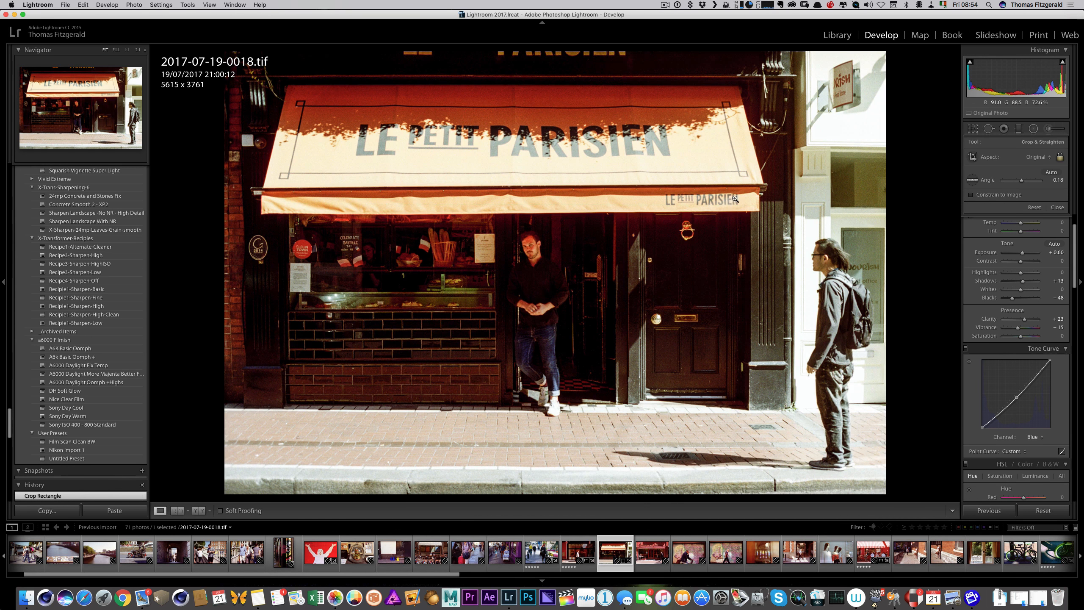
pyautogui.press('super+Tab')
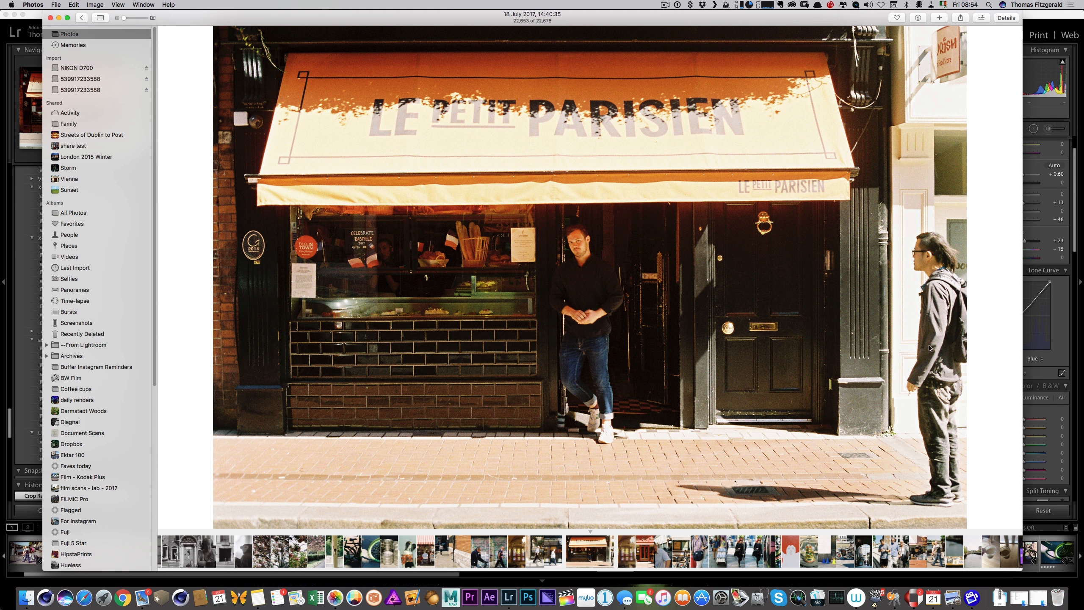
pyautogui.press('super+Tab')
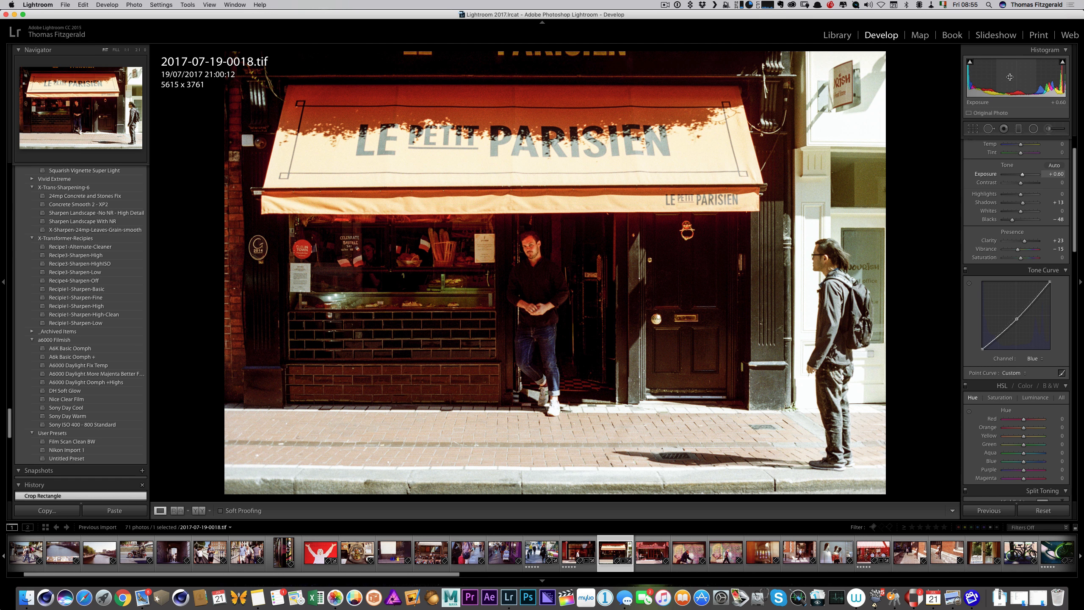
# Set the café photo's Exposure to +0.62, sharpening Amount to 15 and Luminance noise reduction to 3
pyautogui.moveTo(1019, 75); pyautogui.dragTo(1019, 76)
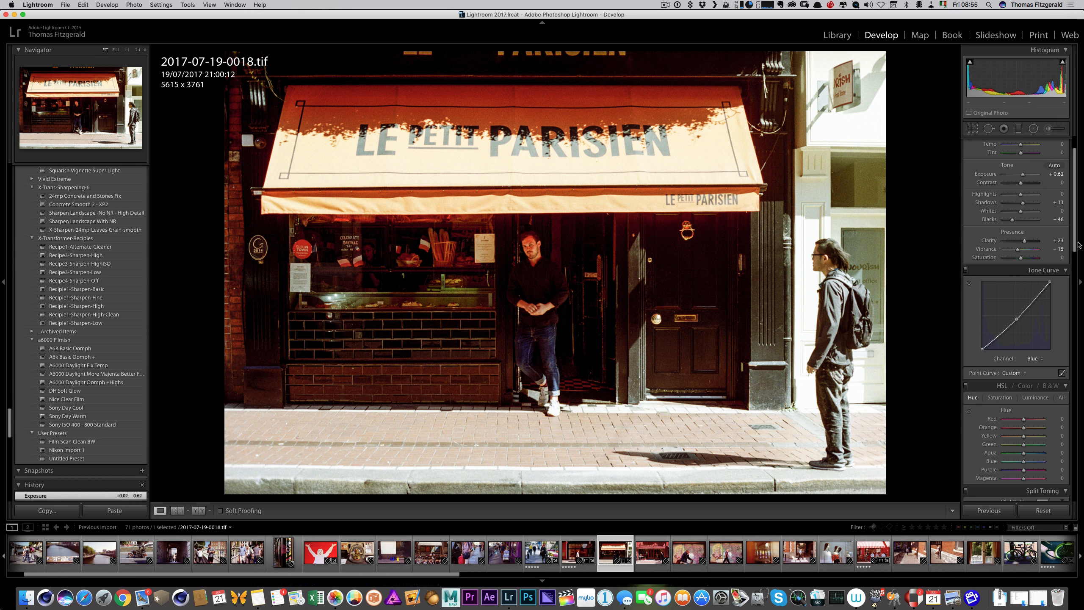
pyautogui.scroll(-5, 1068, 301)
pyautogui.scroll(-5, 1068, 301)
pyautogui.moveTo(1003, 347); pyautogui.dragTo(1007, 347)
pyautogui.moveTo(1005, 393); pyautogui.dragTo(1006, 393)
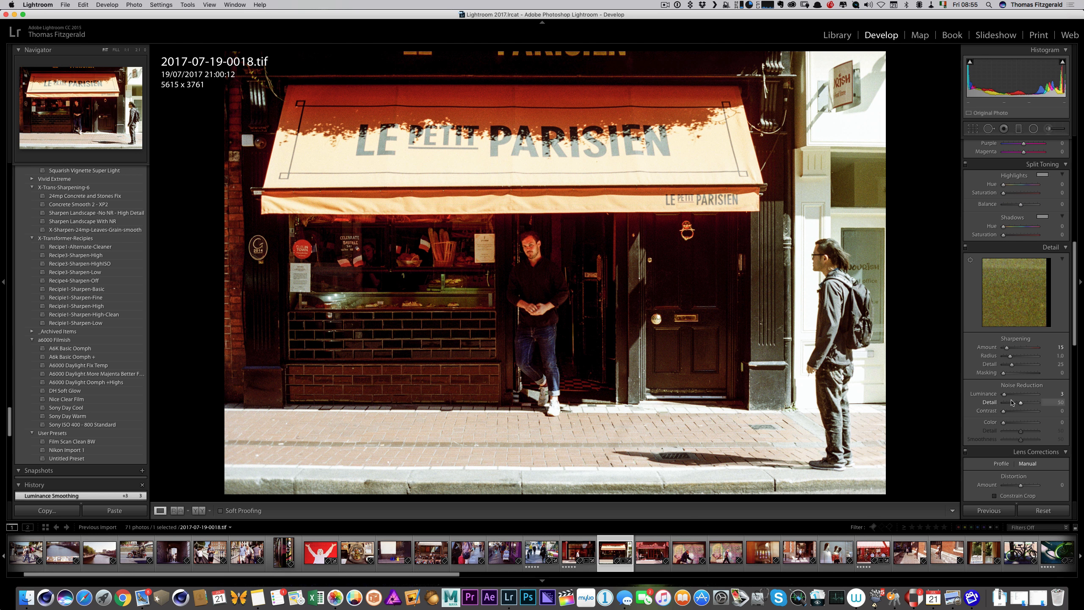
# Open the Cornucopia Restaurant photo 2017-07-19-0019.tif and straighten it by a crop angle of 0.59
pyautogui.click(657, 560)
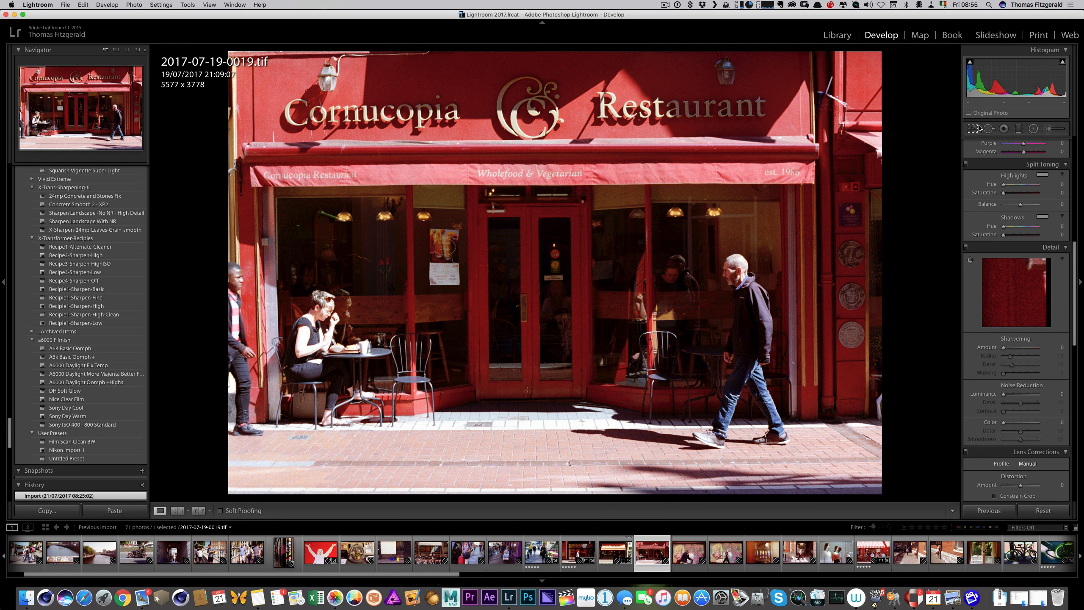
pyautogui.click(977, 129)
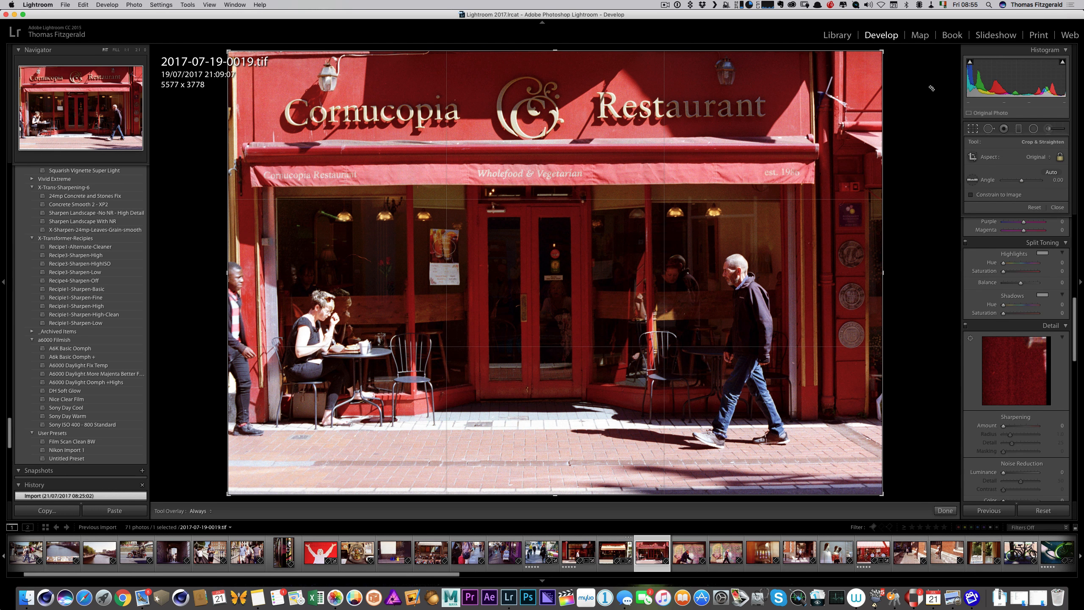
pyautogui.moveTo(929, 84); pyautogui.dragTo(903, 124)
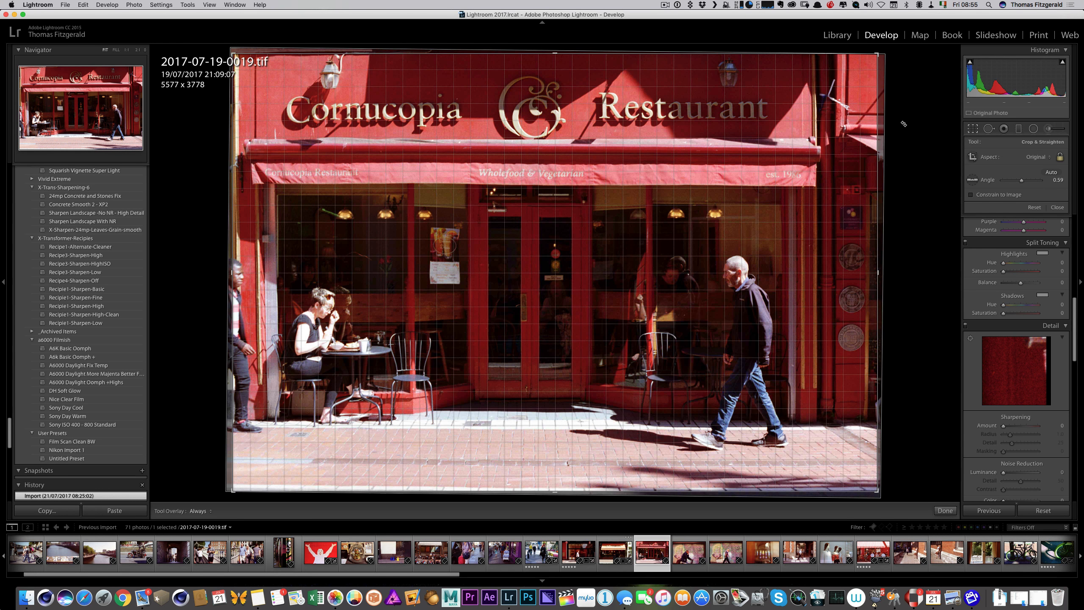
pyautogui.doubleClick(792, 162)
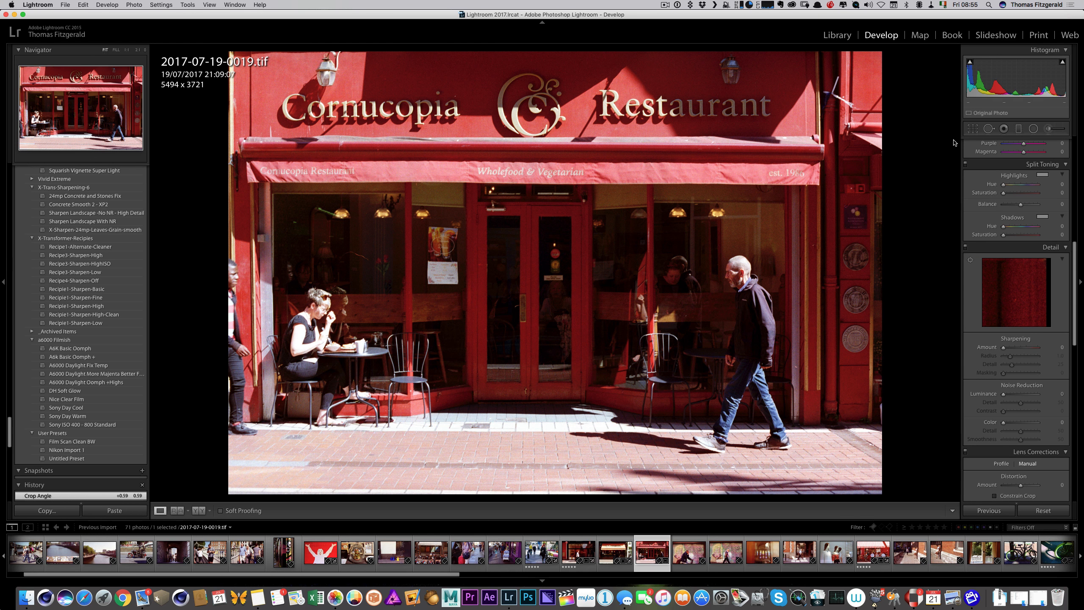
# Set the restaurant photo's Exposure to +0.42, Contrast to +24, Highlights to −18, Clarity to +5 and Blacks to −12
pyautogui.moveTo(1019, 78); pyautogui.dragTo(1023, 78)
pyautogui.scroll(10, 1042, 180)
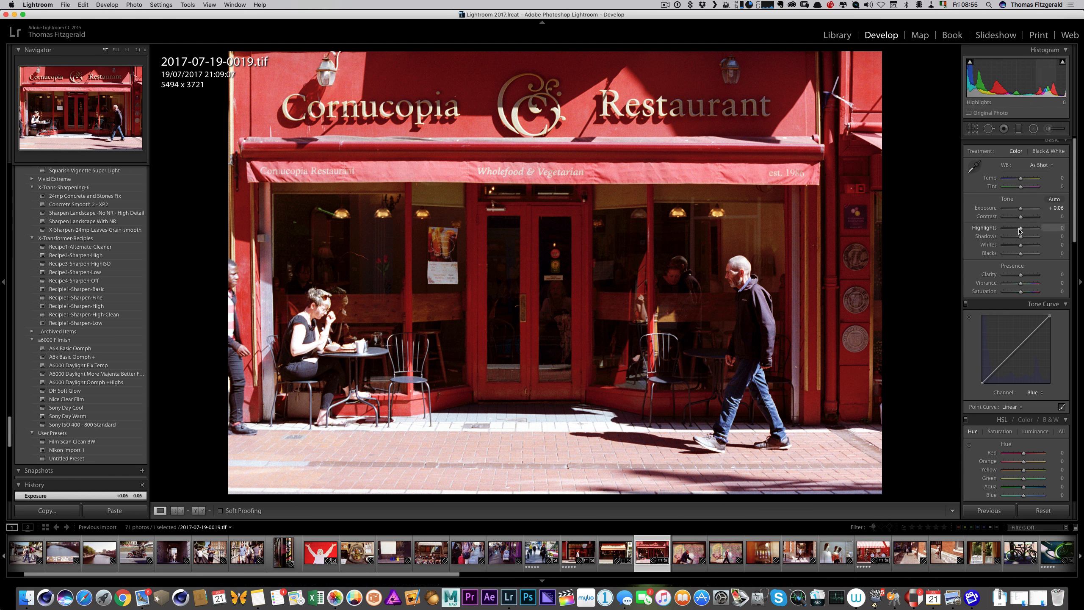
pyautogui.click(1024, 217)
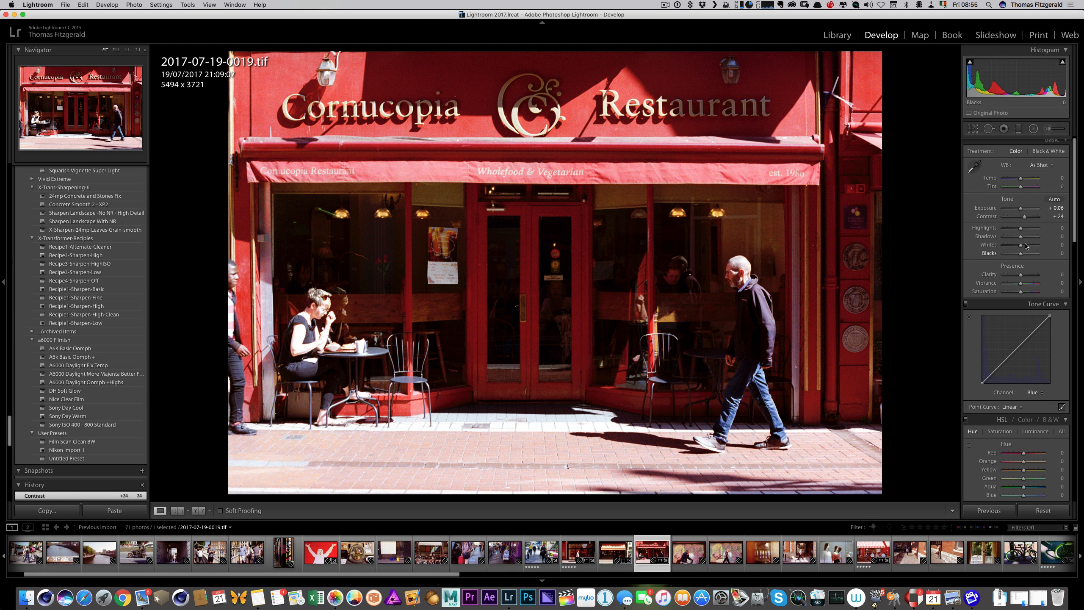
pyautogui.moveTo(1012, 85); pyautogui.dragTo(1021, 108)
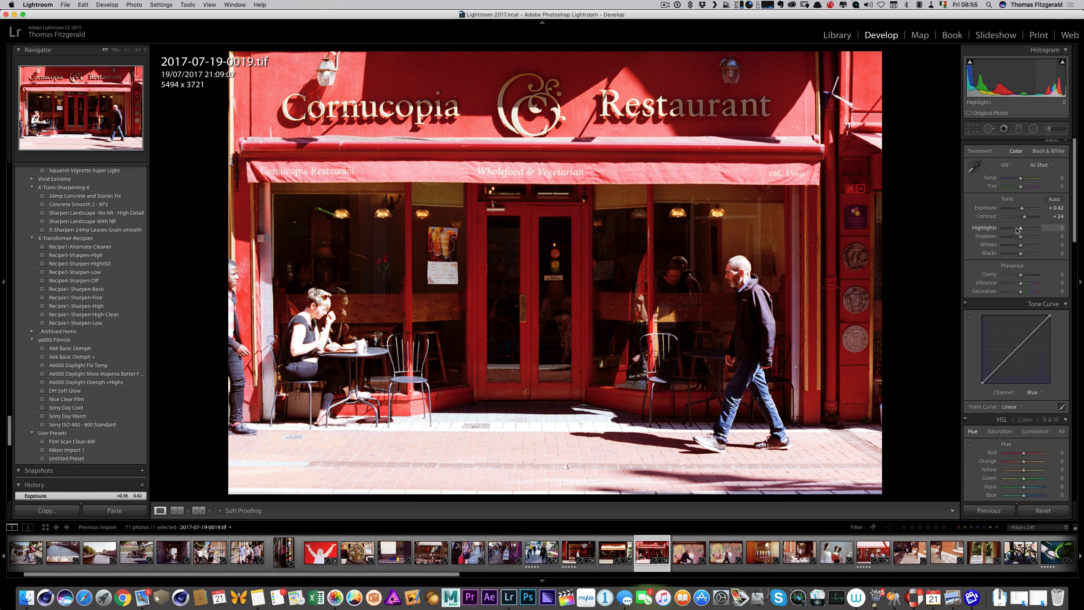
pyautogui.moveTo(1021, 229); pyautogui.dragTo(1018, 229)
pyautogui.moveTo(1021, 275); pyautogui.dragTo(1018, 257)
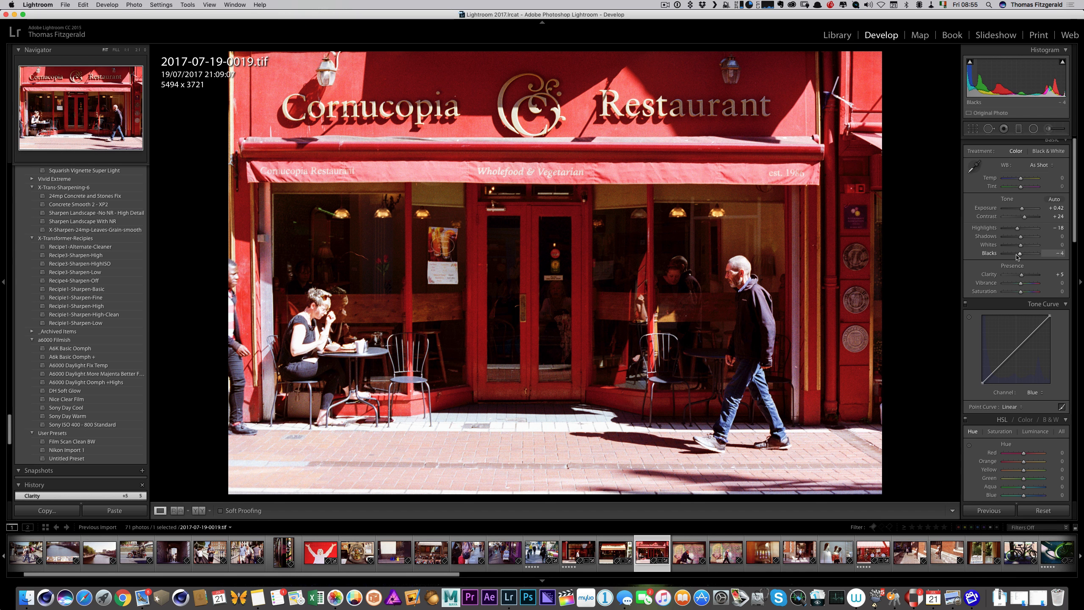
# Paste the copied tone curve onto the restaurant photo and set Exposure to +0.50
pyautogui.press('super+shift+v')
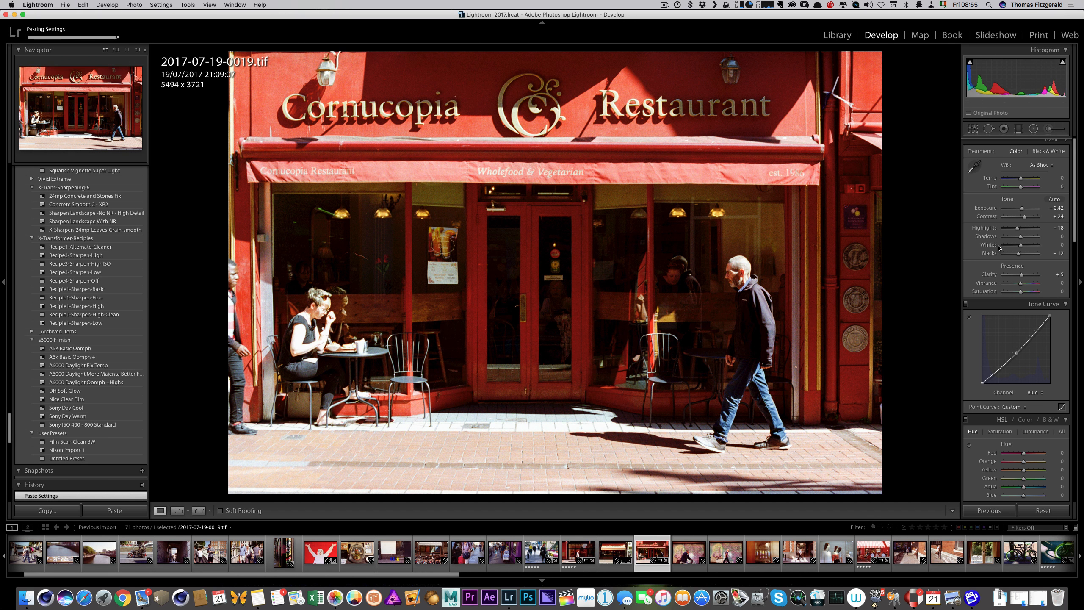
pyautogui.moveTo(1014, 74); pyautogui.dragTo(1020, 75)
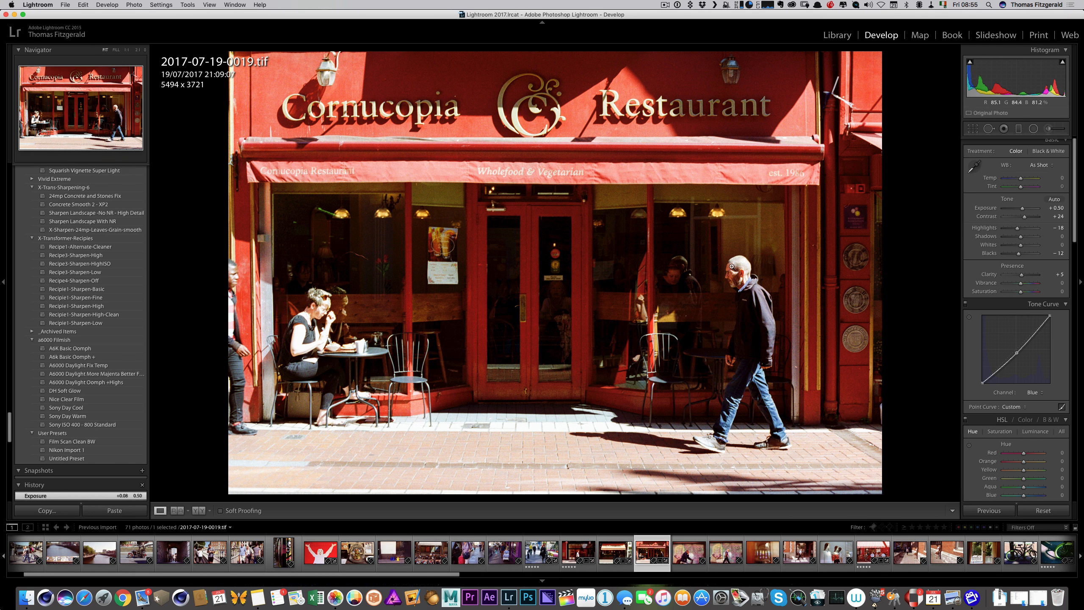
# Find the Cornucopia Restaurant reference version in Photos and compare it with the Lightroom edit
pyautogui.press('super+Tab')
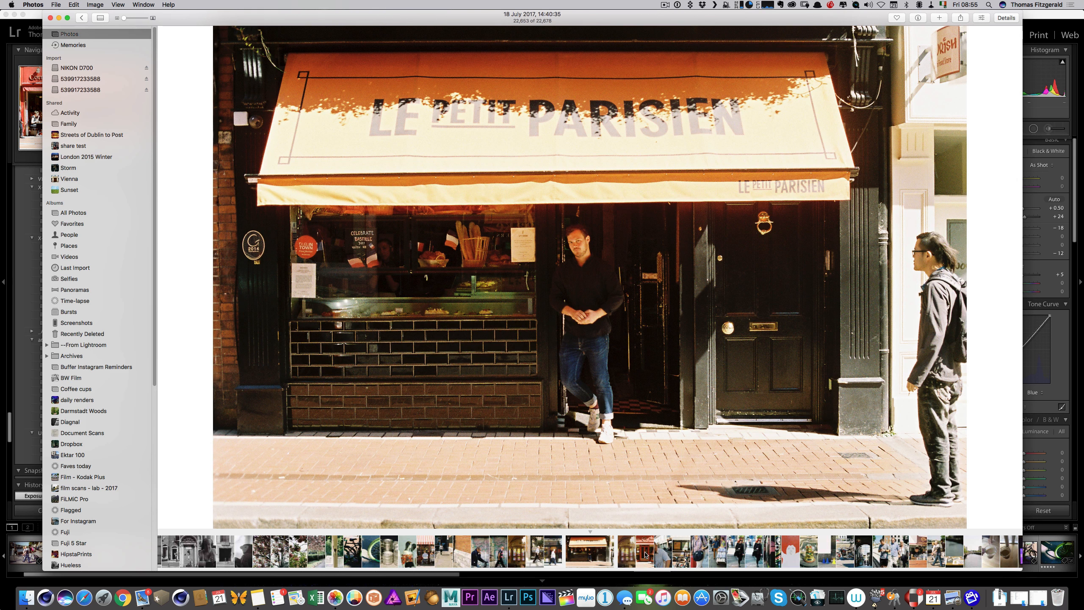
pyautogui.press('Right')
pyautogui.press('Right')
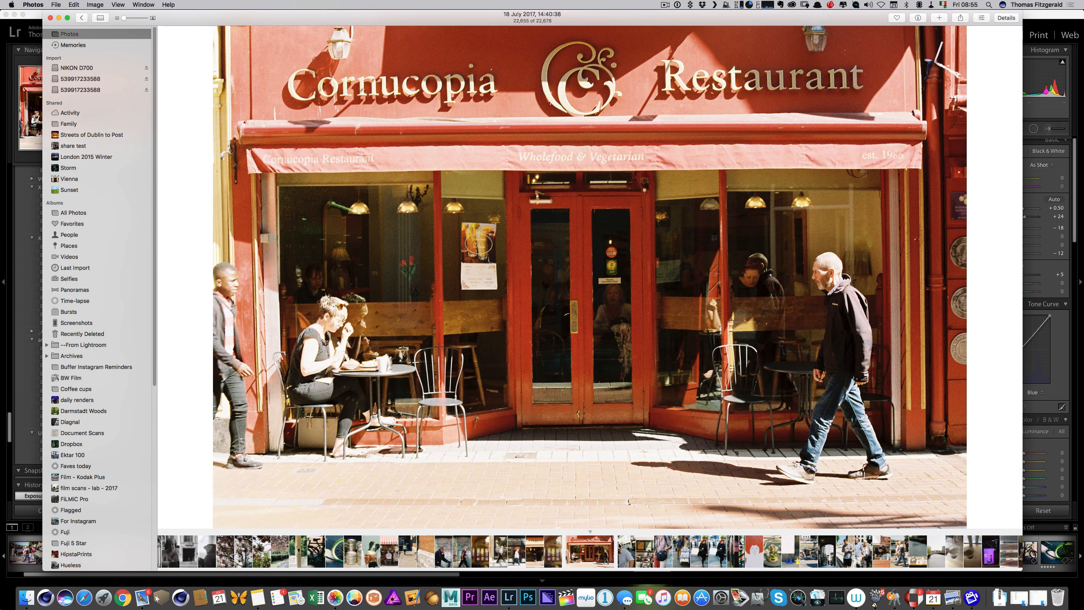
pyautogui.press('super+Tab')
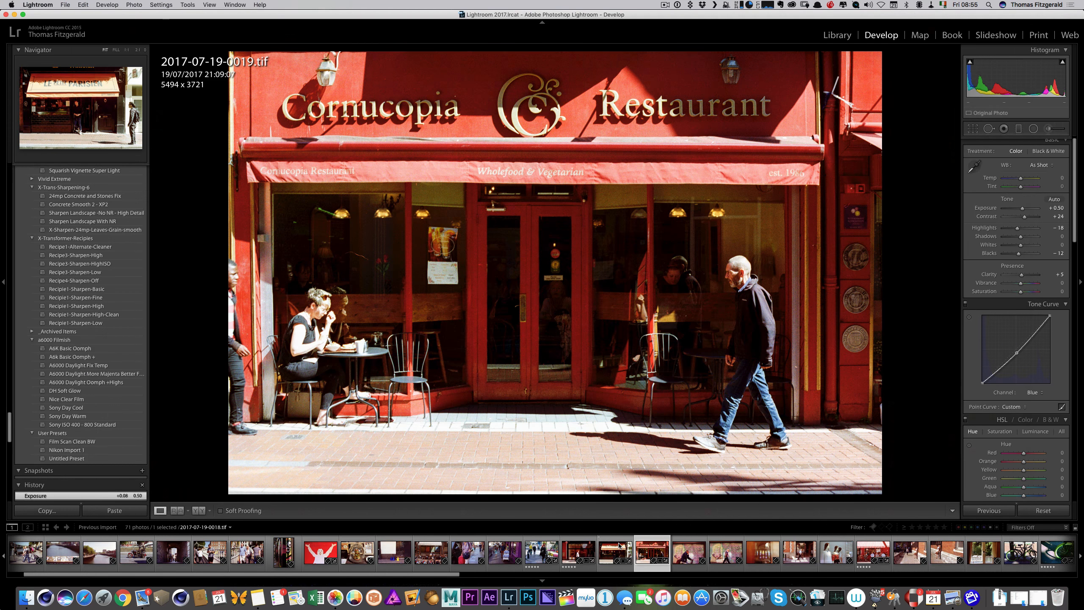
pyautogui.press('super+Tab')
pyautogui.press('super+Tab')
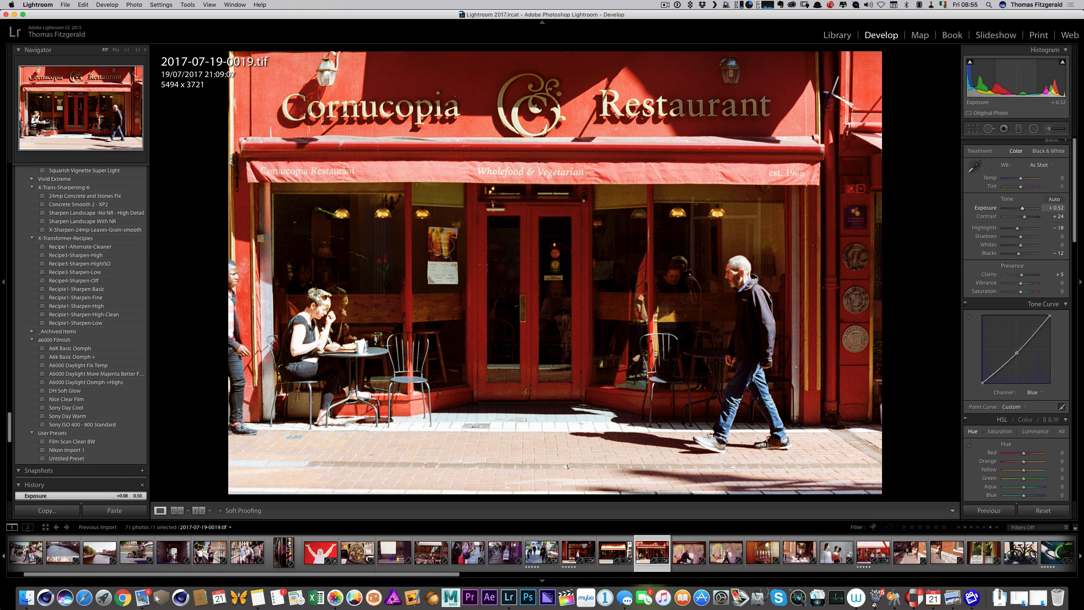
# Set the restaurant photo's Shadows to +17 and Exposure to +0.48, and check the tone curve's effect by disabling and re-enabling it
pyautogui.moveTo(1021, 237); pyautogui.dragTo(1032, 239)
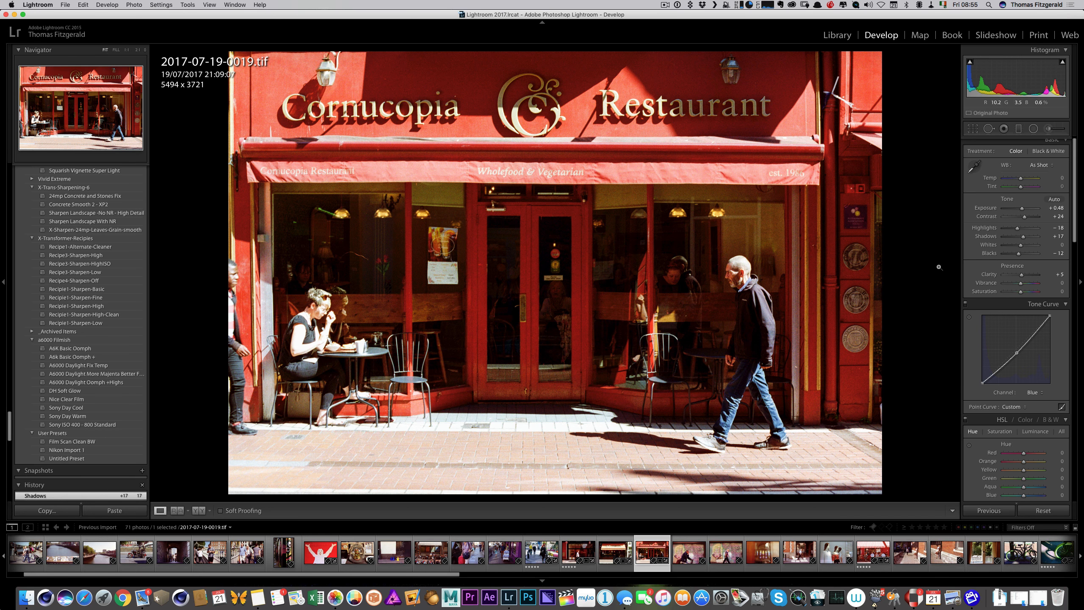
pyautogui.click(966, 303)
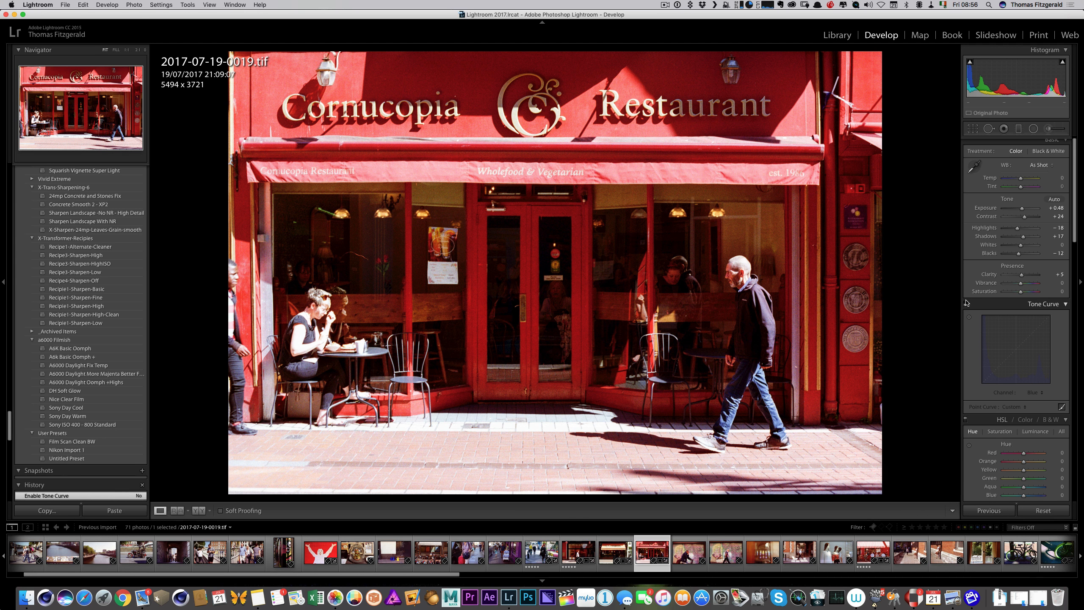
pyautogui.click(962, 303)
pyautogui.click(966, 304)
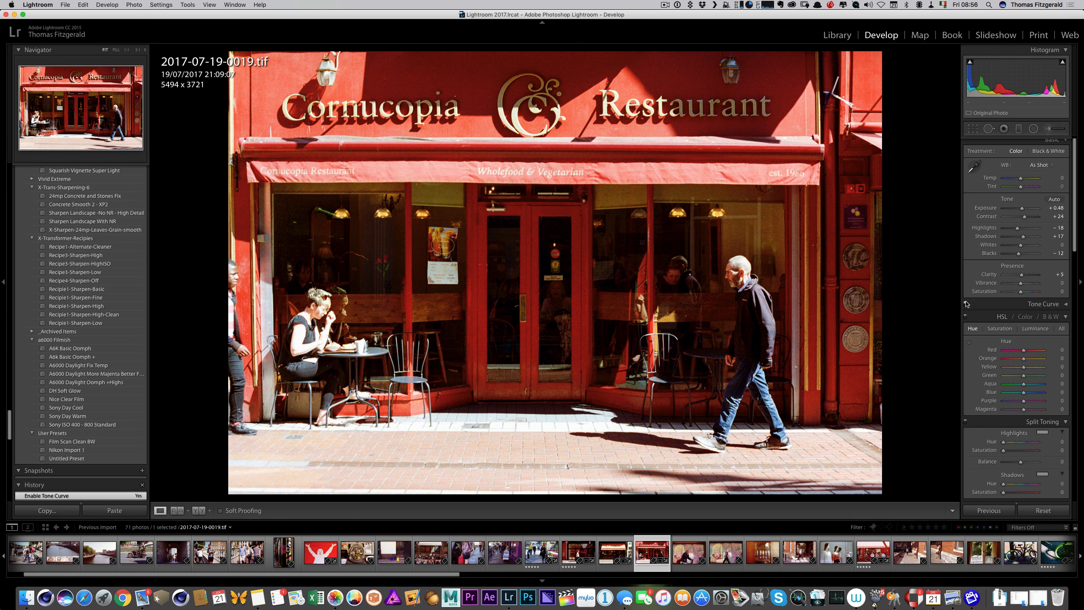
pyautogui.click(1060, 304)
# Slightly adjust the midtones on the restaurant photo's Green tone curve
pyautogui.click(1033, 391)
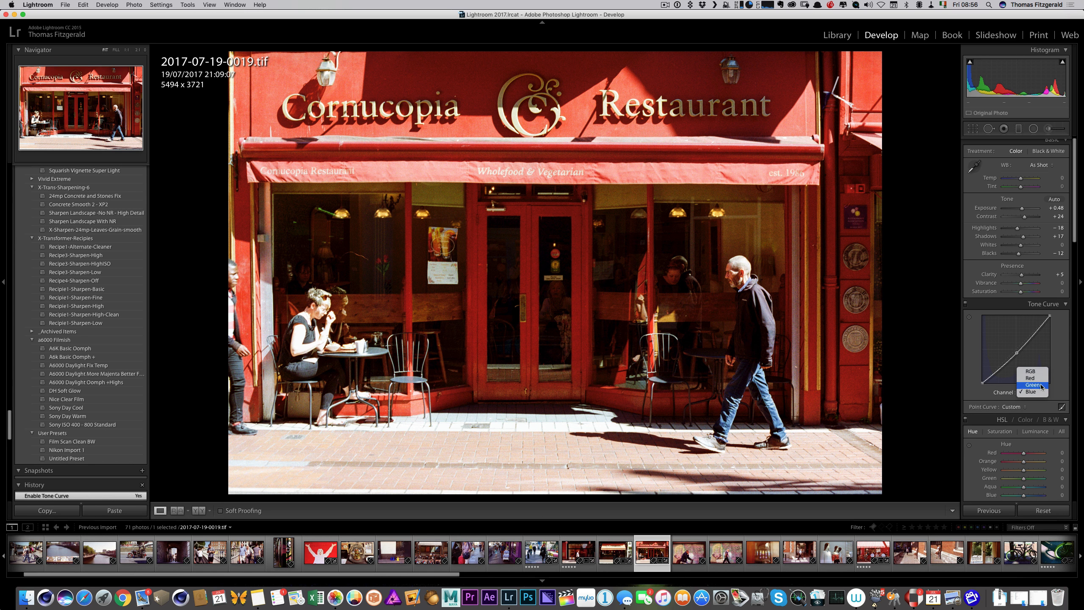
pyautogui.click(1041, 386)
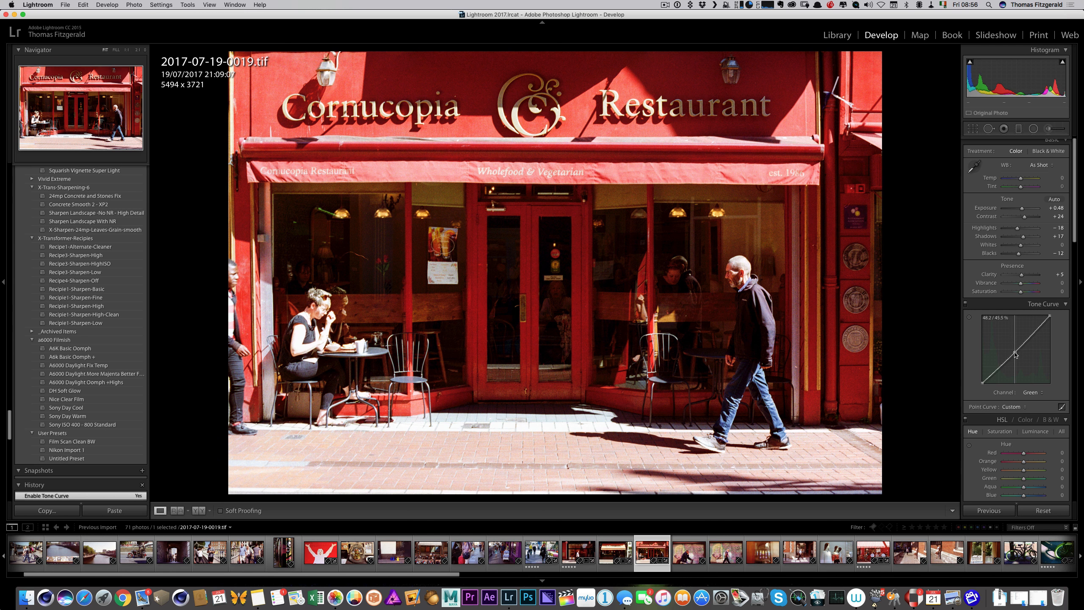
pyautogui.click(1015, 353)
# Clone out the two dust spots on the red fascia above the Cornucopia lettering with Spot Removal
pyautogui.click(381, 78)
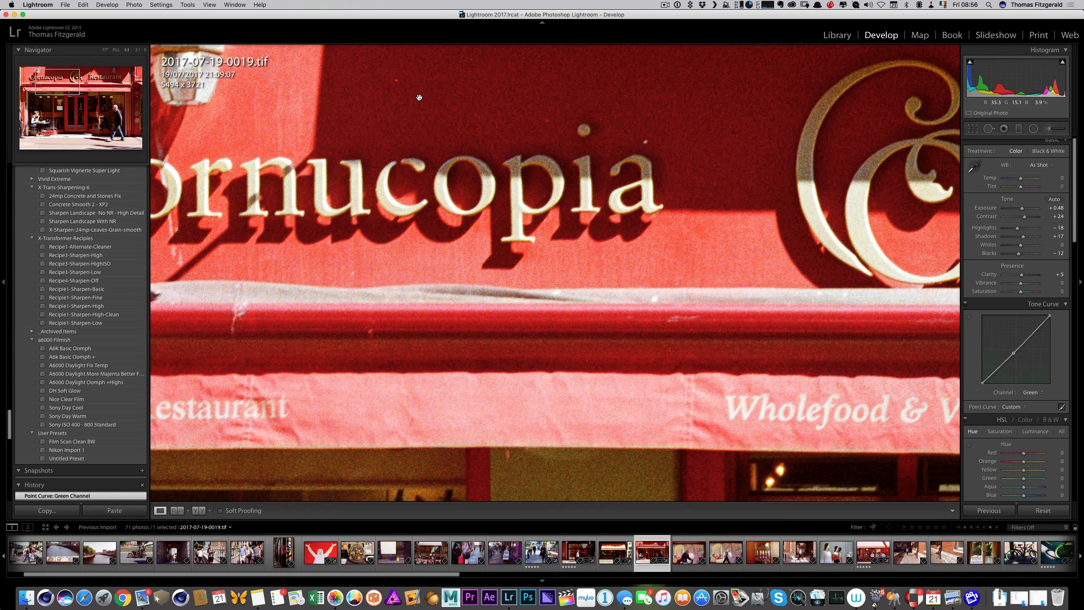
pyautogui.moveTo(632, 92); pyautogui.dragTo(657, 132)
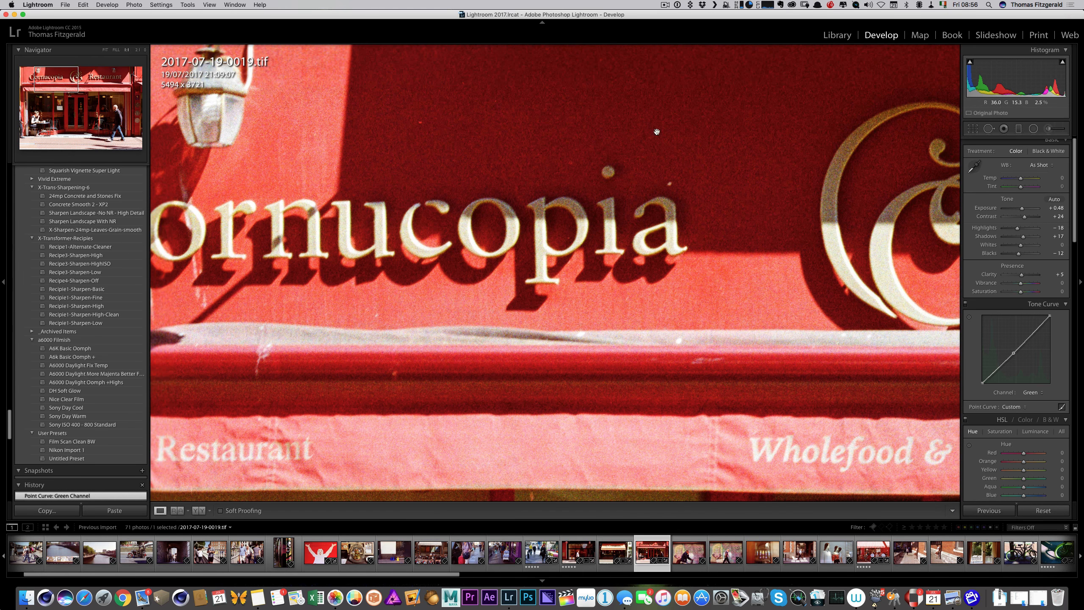
pyautogui.click(989, 129)
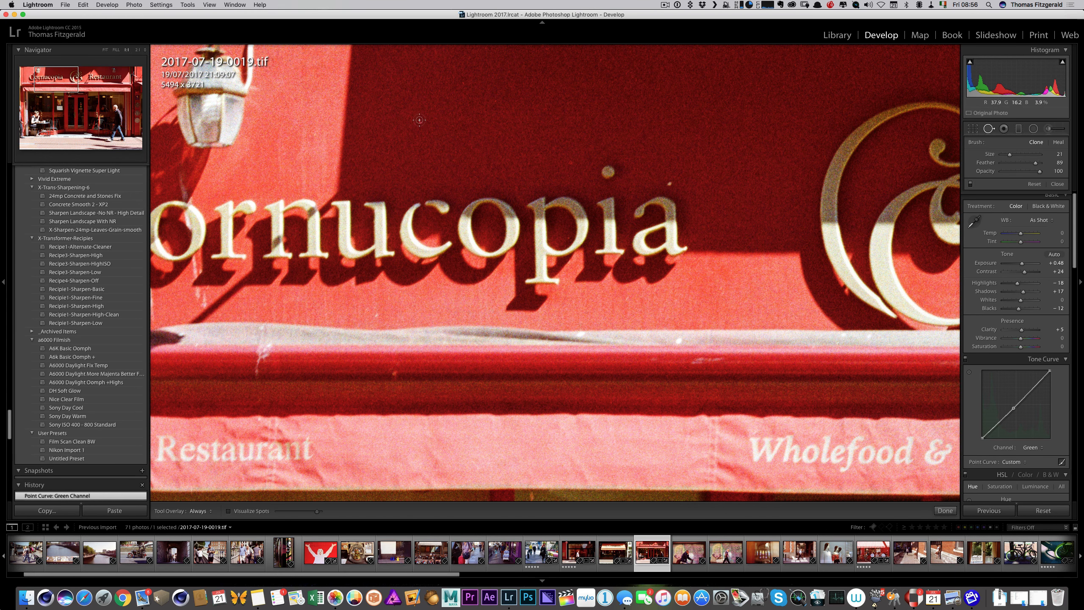
pyautogui.click(422, 123)
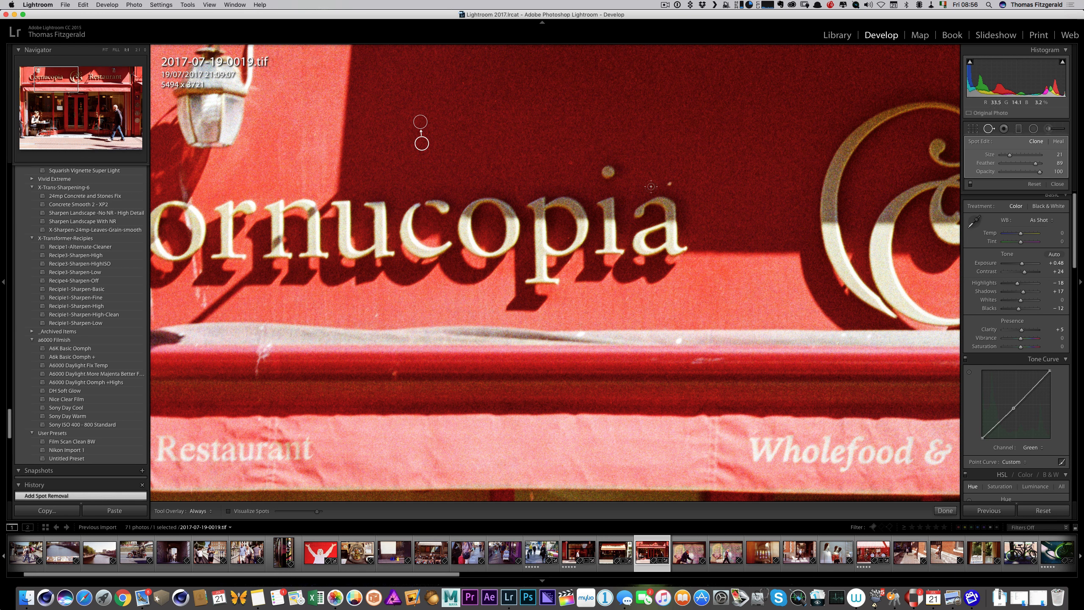
pyautogui.click(669, 185)
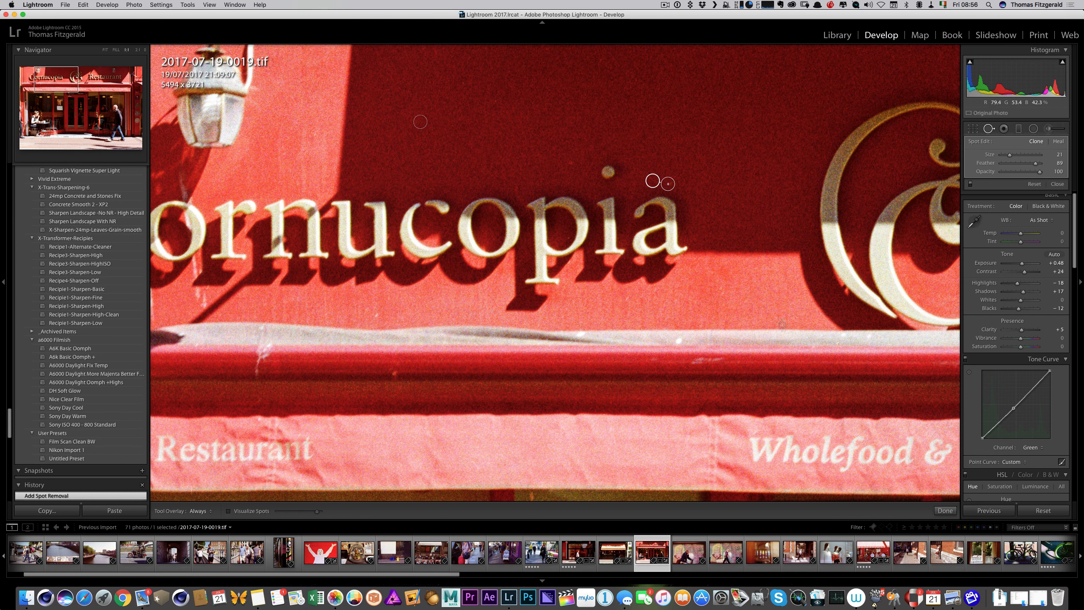
# Inspect the rest of the restaurant photo's fascia and awning for dust spots, and leave Spot Removal
pyautogui.moveTo(796, 351); pyautogui.dragTo(407, 222)
pyautogui.hscroll(10, 848, 149)
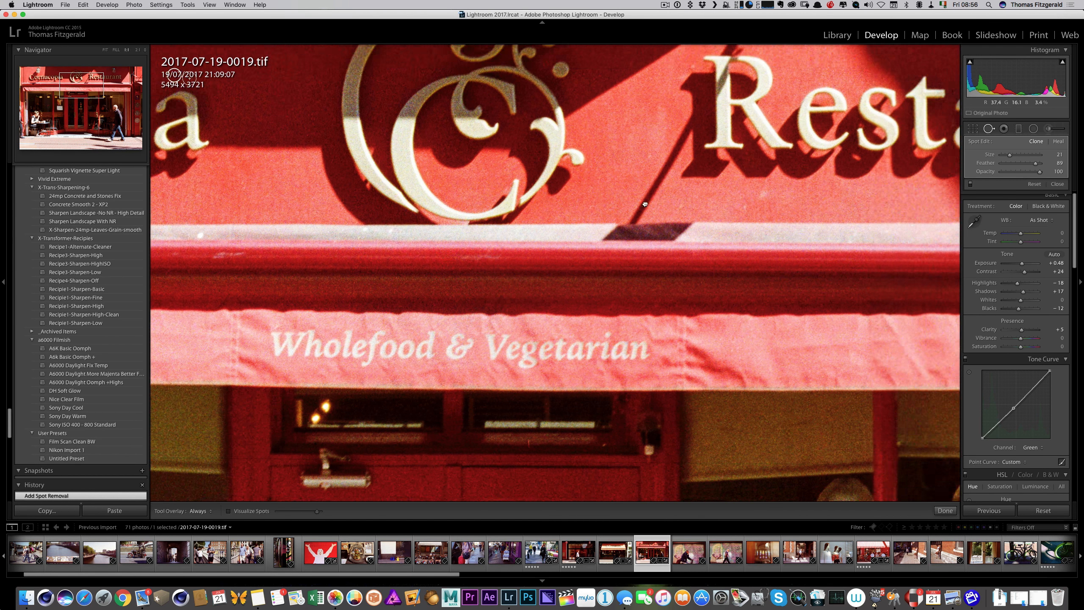
pyautogui.hscroll(5, 816, 155)
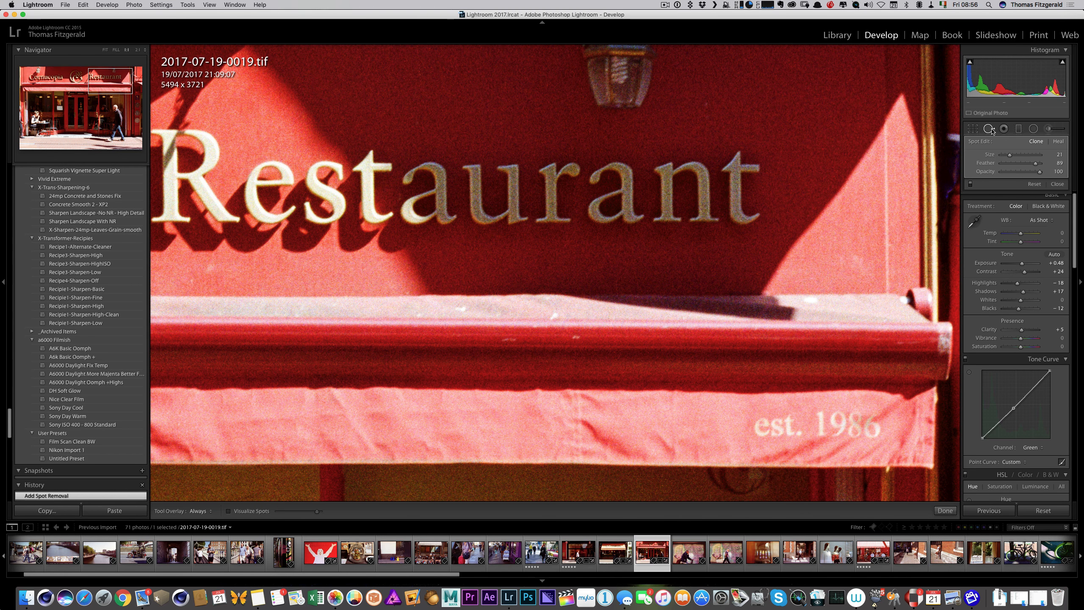
pyautogui.click(989, 129)
pyautogui.click(746, 187)
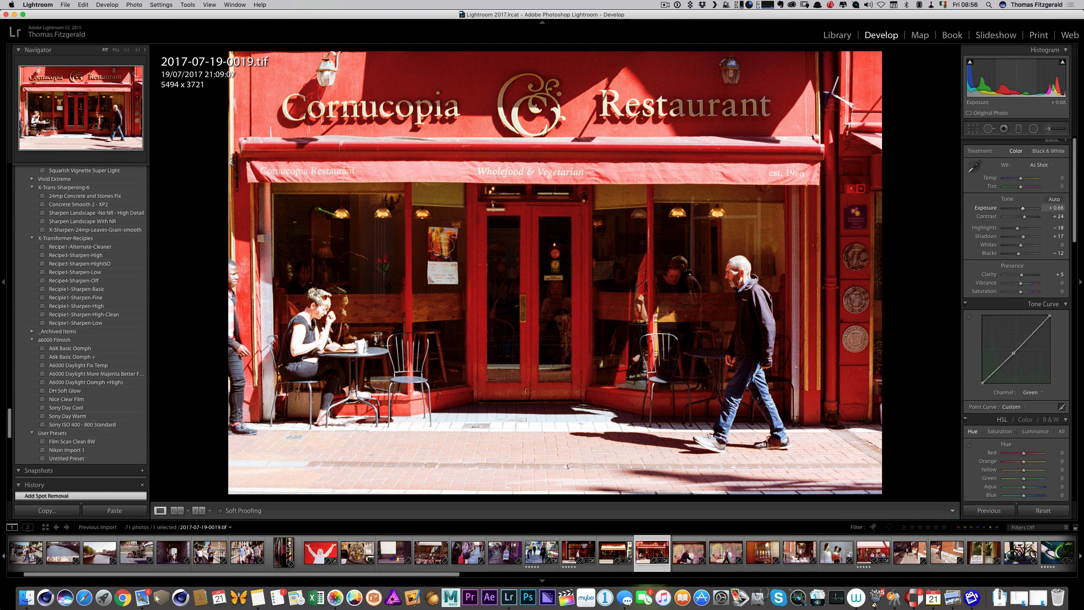
# Set the restaurant photo's Exposure to +1.18 and Highlights to -57, and give it a five-star rating
pyautogui.moveTo(1017, 81); pyautogui.dragTo(1032, 77)
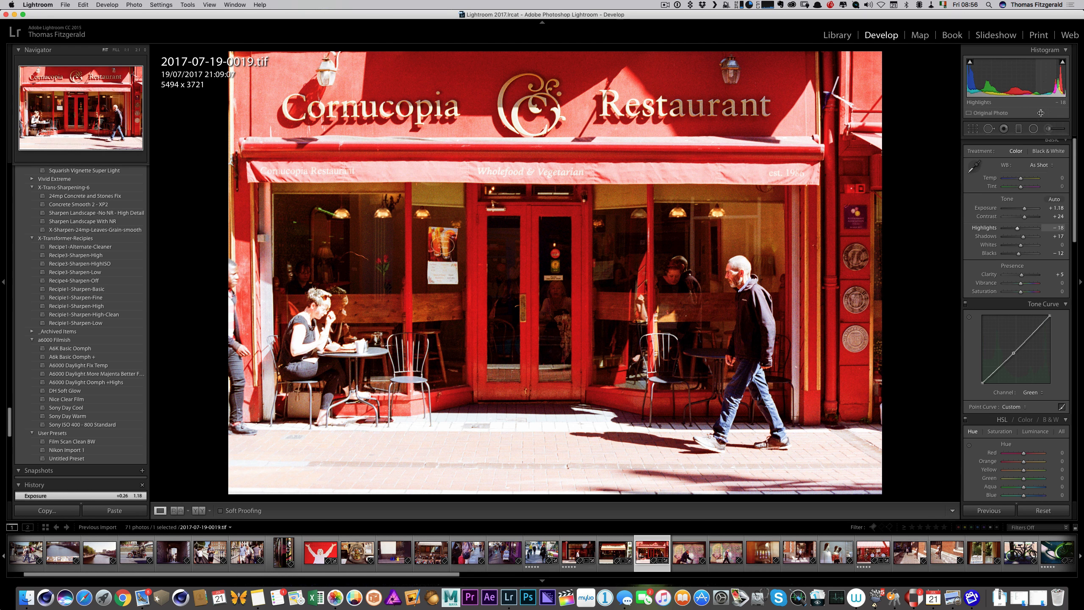
pyautogui.click(1012, 230)
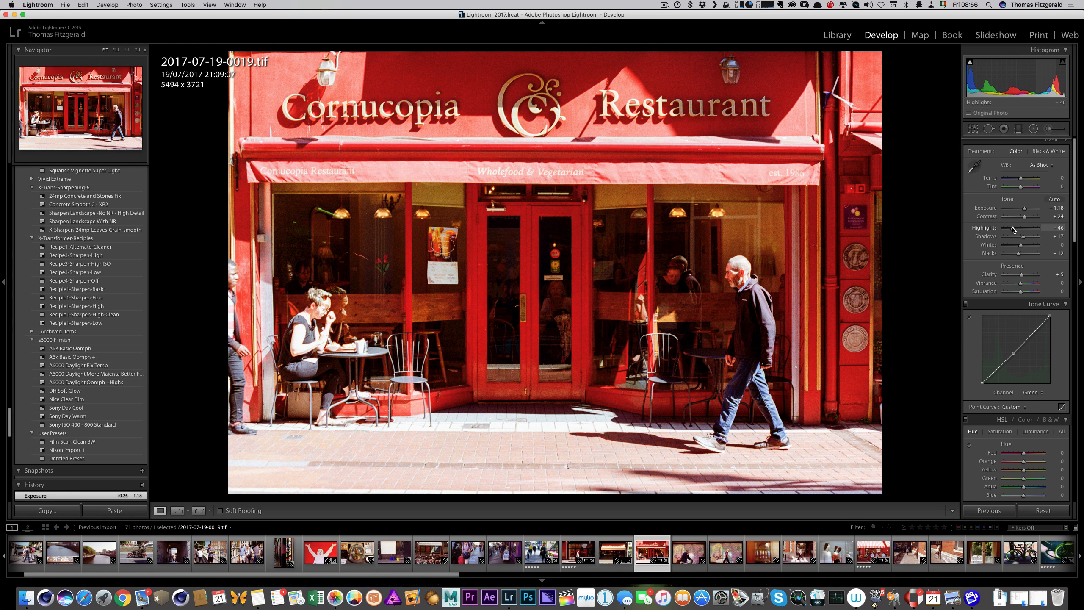
pyautogui.moveTo(1013, 229); pyautogui.dragTo(1010, 229)
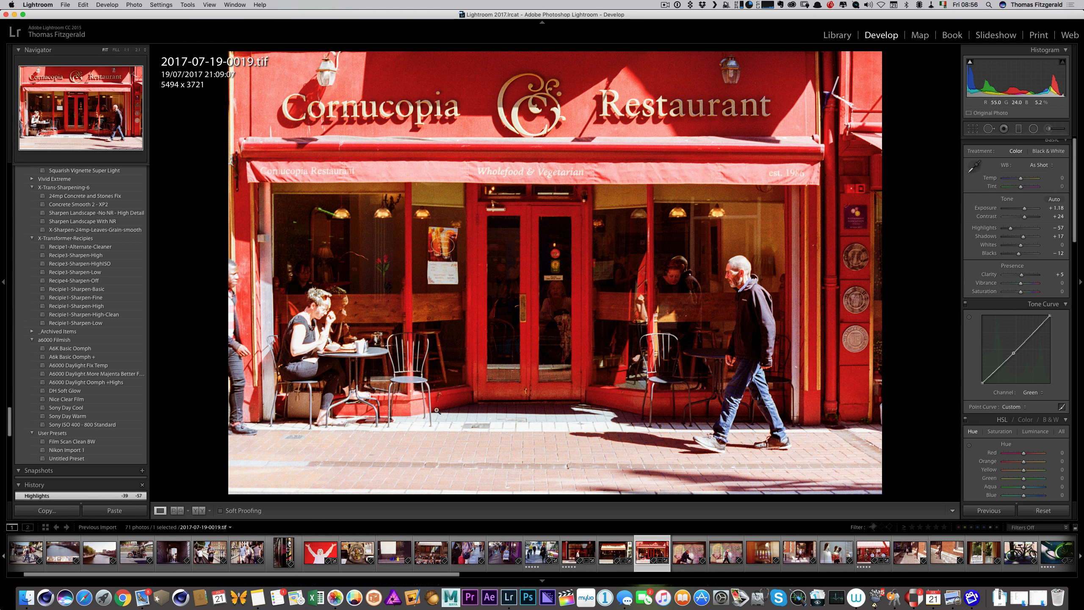
pyautogui.press('5')
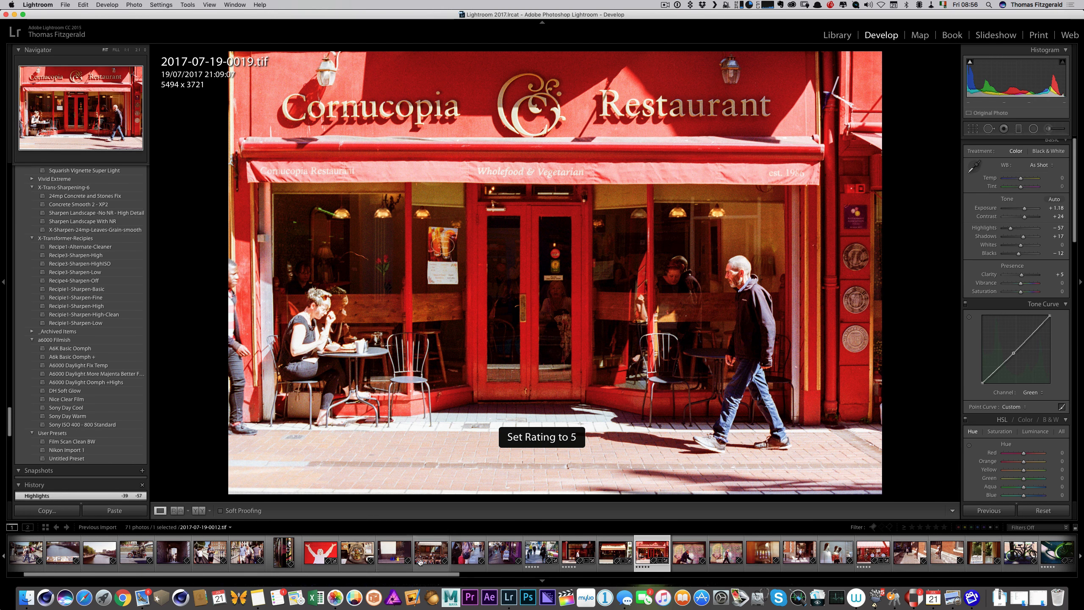
pyautogui.click(732, 563)
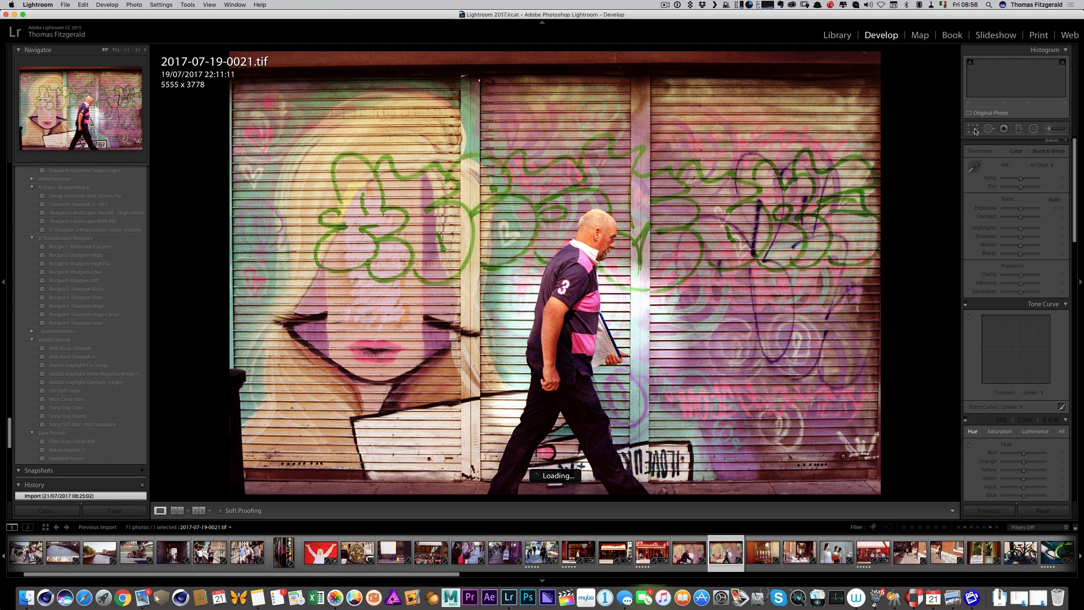
pyautogui.click(974, 128)
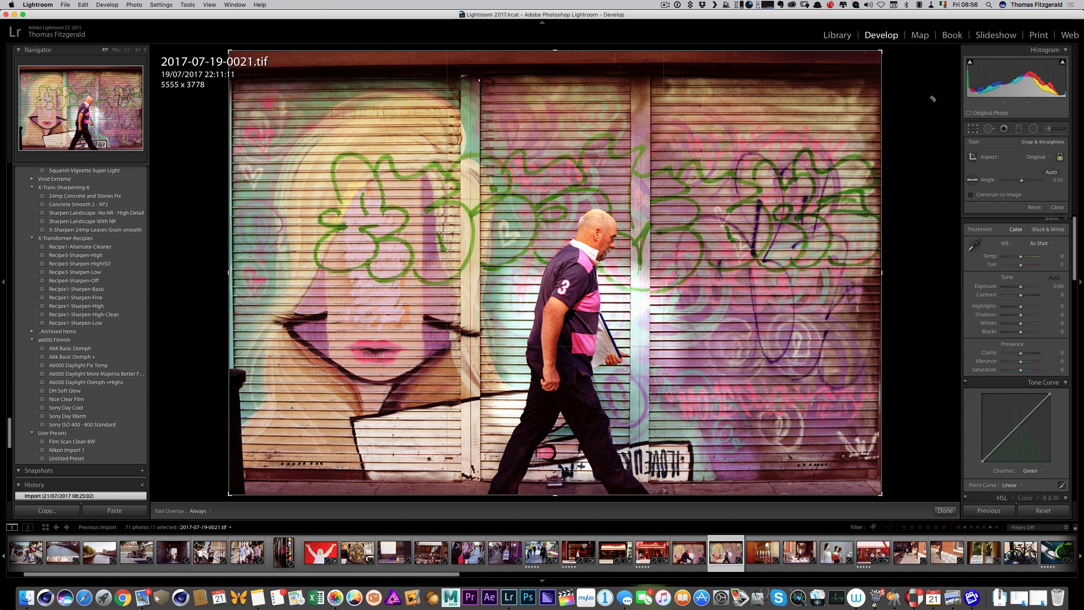
pyautogui.click(980, 134)
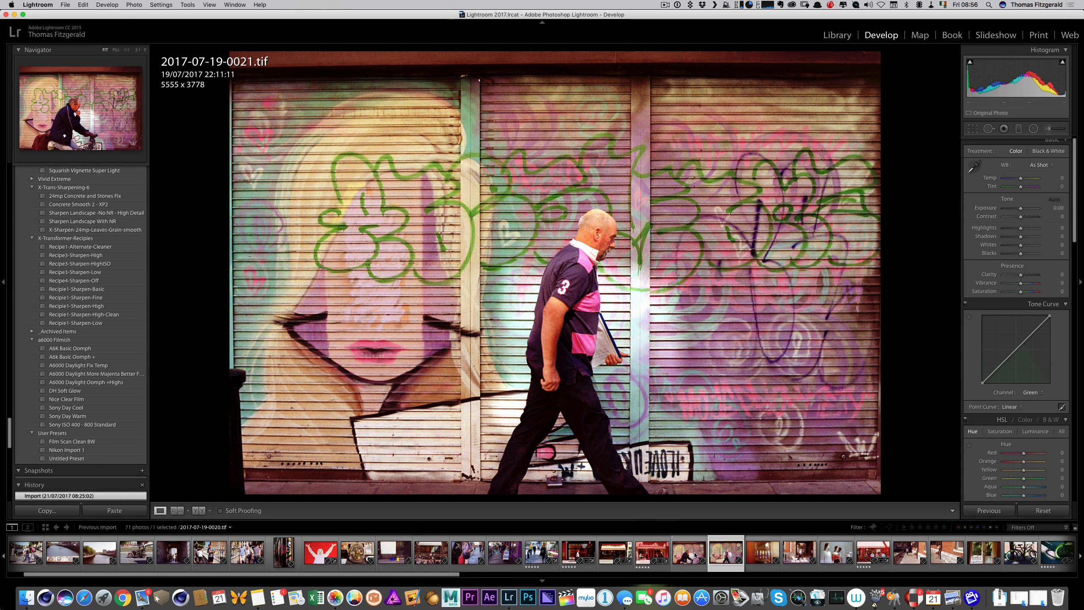
# Straighten the cyclist photo 2017-07-19-0020.tif to an angle of -0.23 and crop it to 5329 x 3620
pyautogui.click(684, 561)
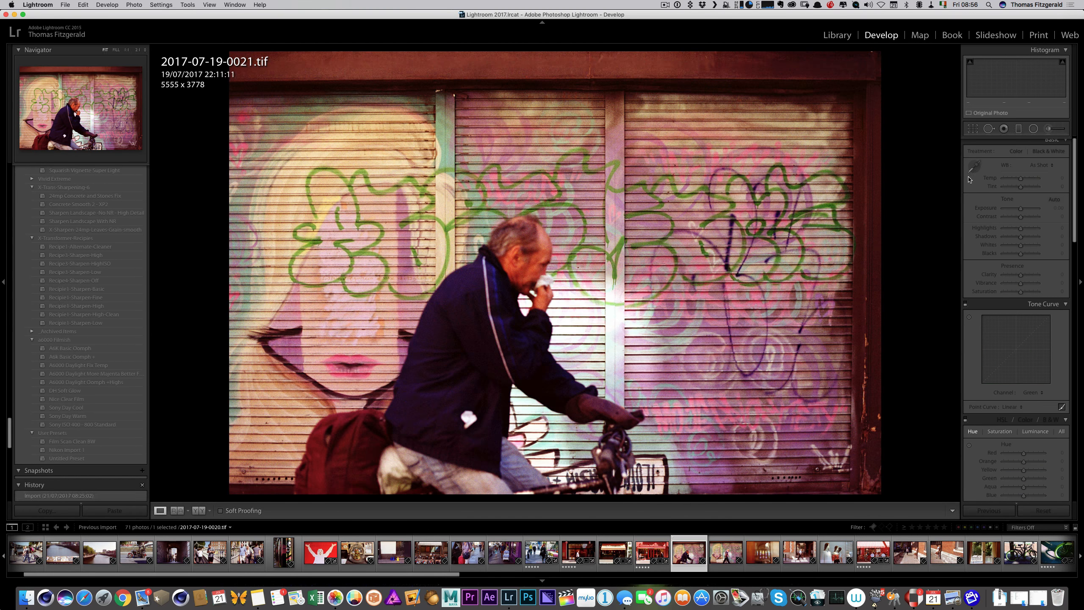
pyautogui.click(973, 130)
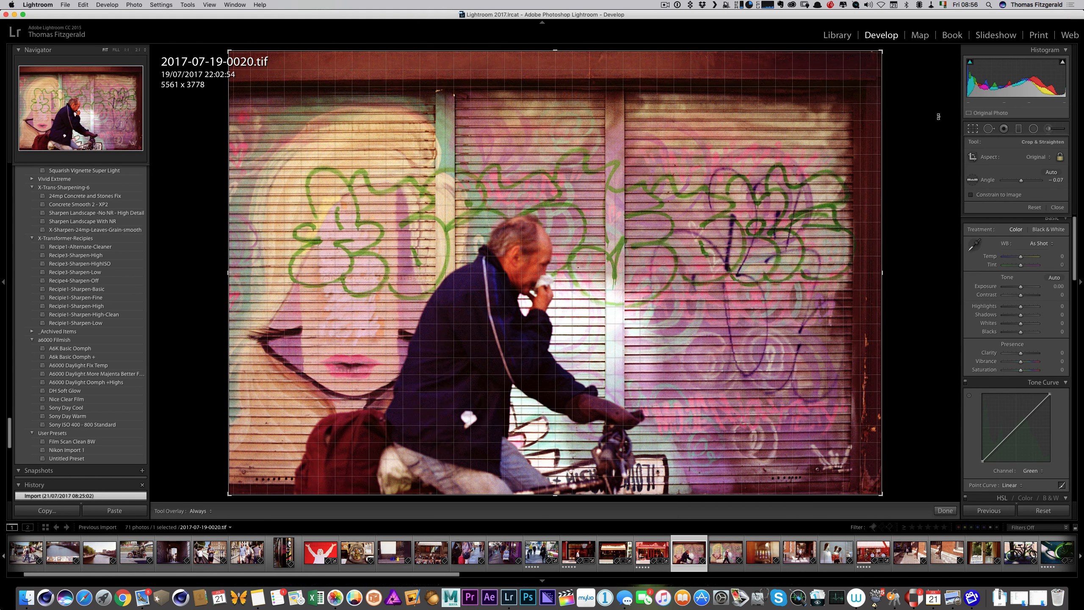
pyautogui.moveTo(949, 101); pyautogui.dragTo(850, 72)
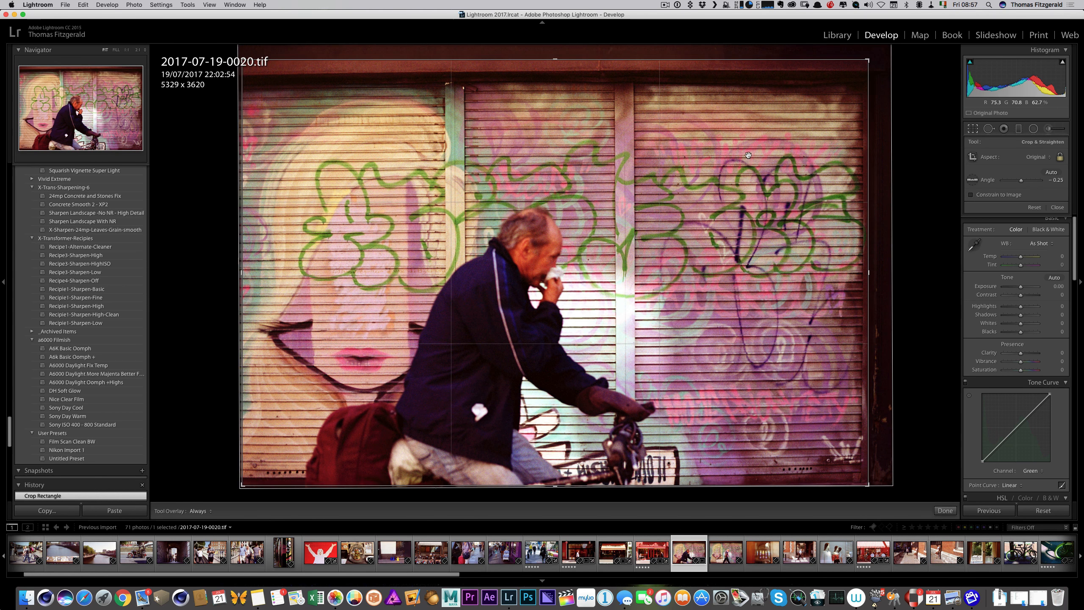
pyautogui.press('Return')
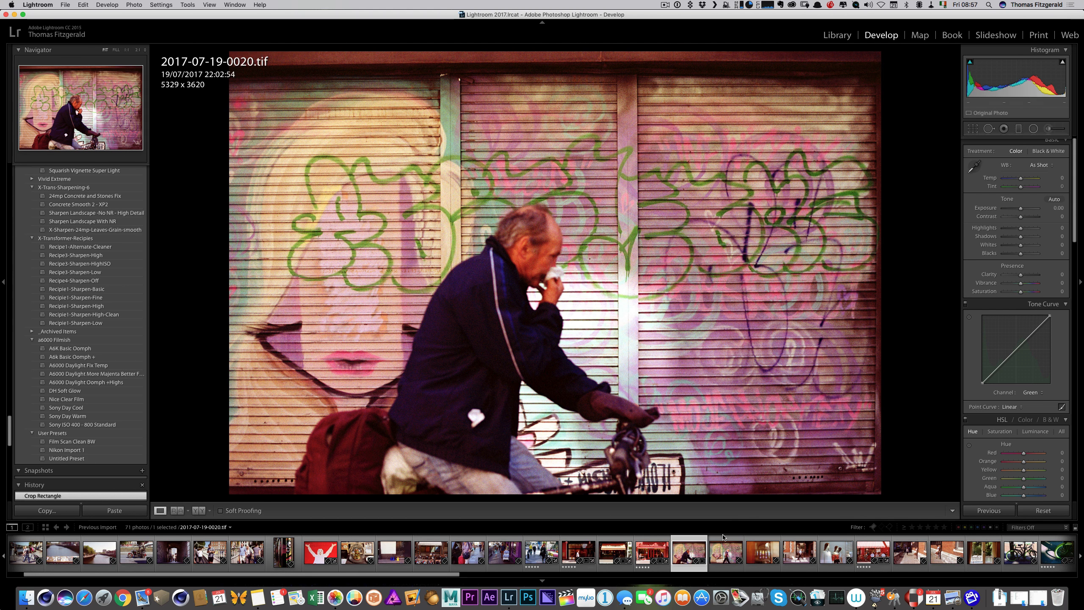
# Give the cyclist photo and the photo of the man walking past the painted shutters five-star ratings
pyautogui.press('1')
pyautogui.click(723, 560)
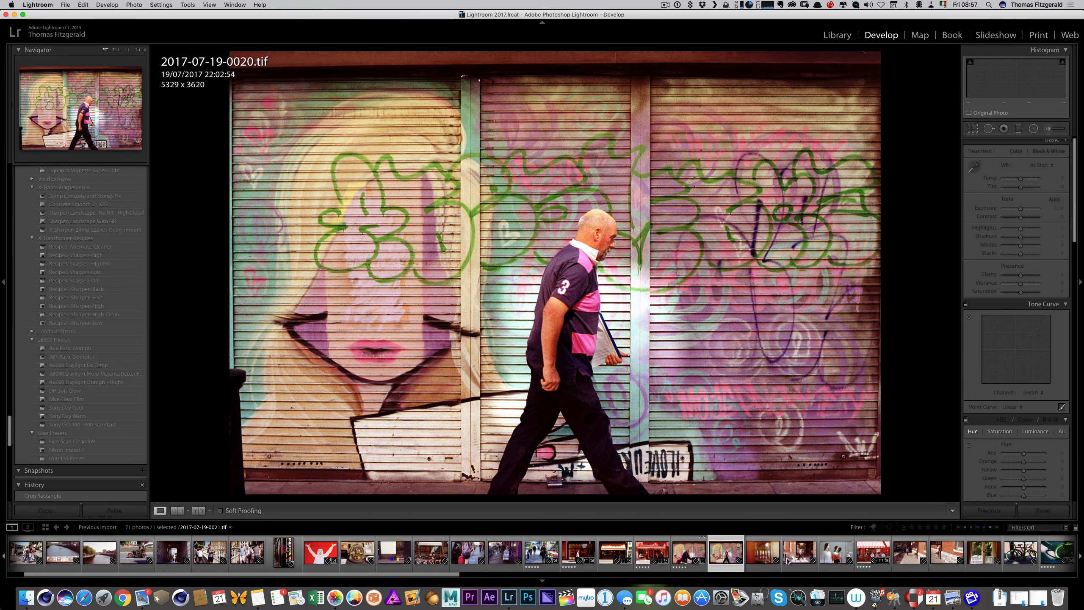
pyautogui.press('5')
# Open the Food Hall photo with the rental bikes, 2017-07-19-0013.tif, and straighten it to an angle of -0.77
pyautogui.click(803, 564)
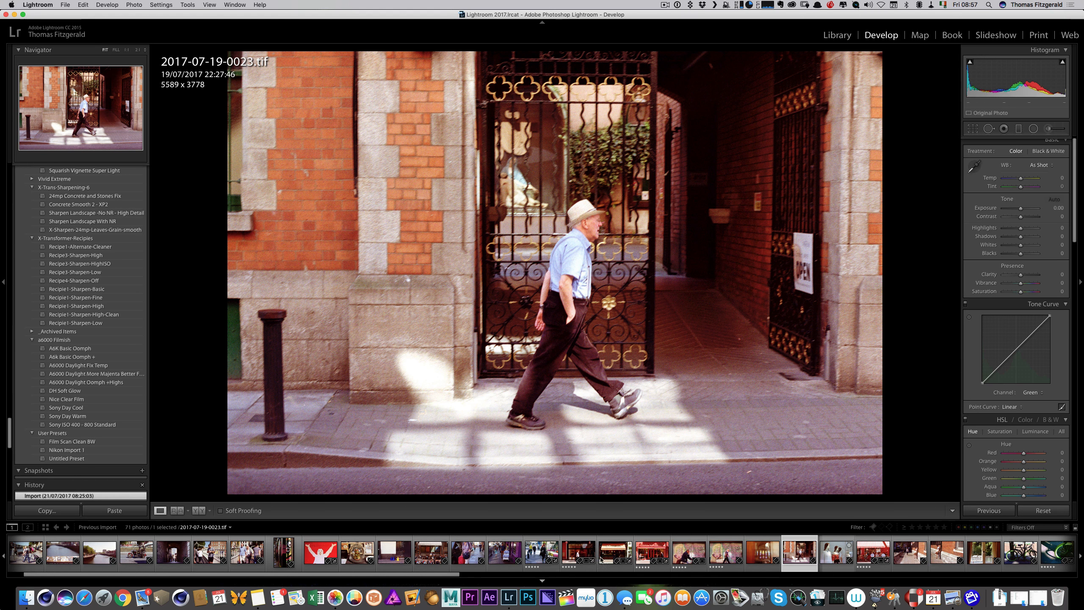
pyautogui.moveTo(458, 576); pyautogui.dragTo(466, 576)
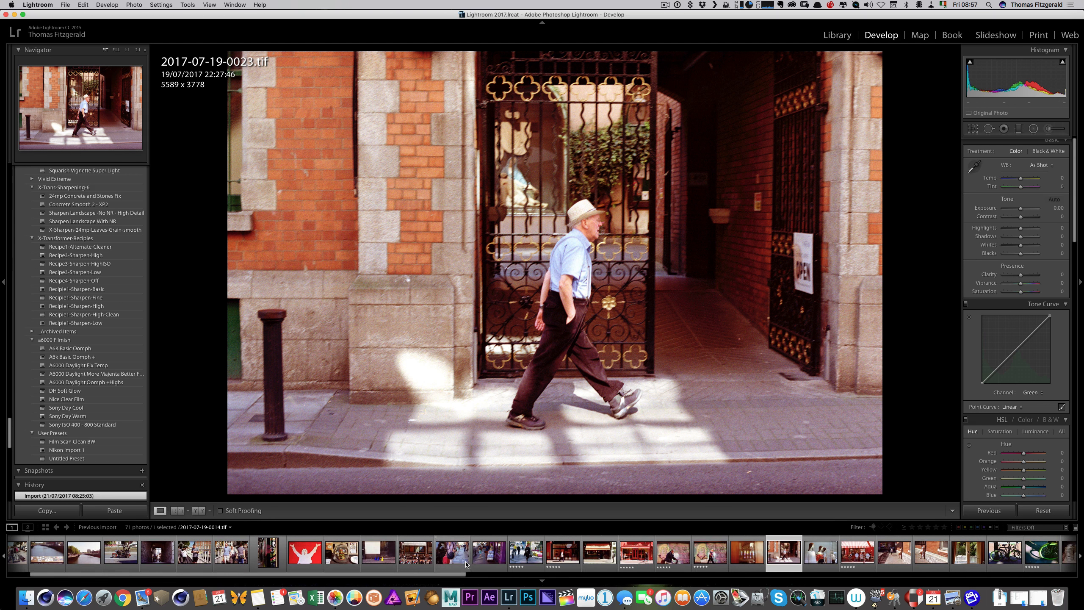
pyautogui.click(415, 553)
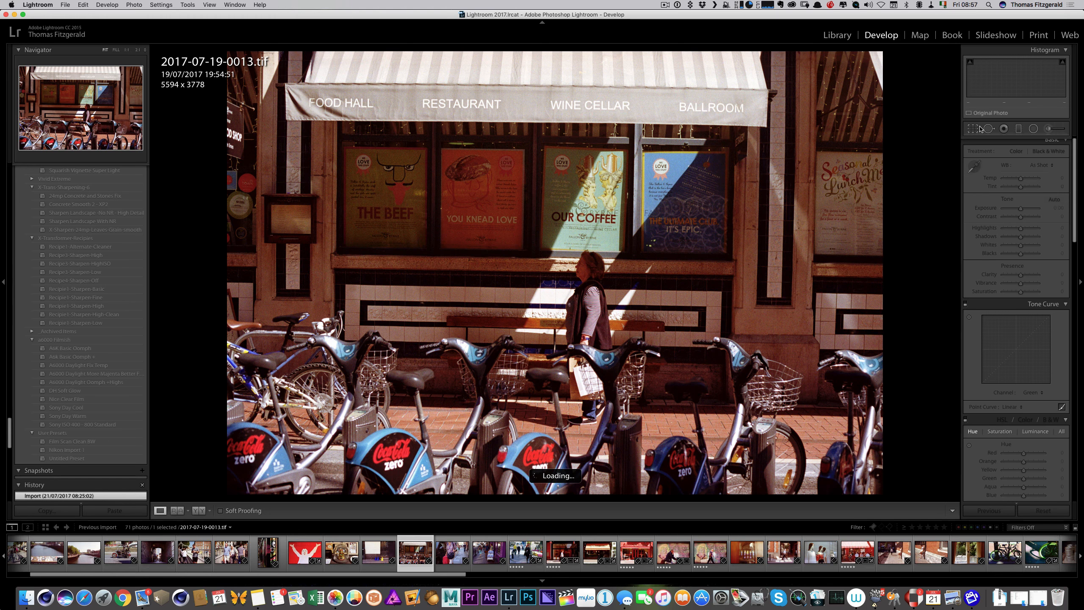
pyautogui.click(975, 128)
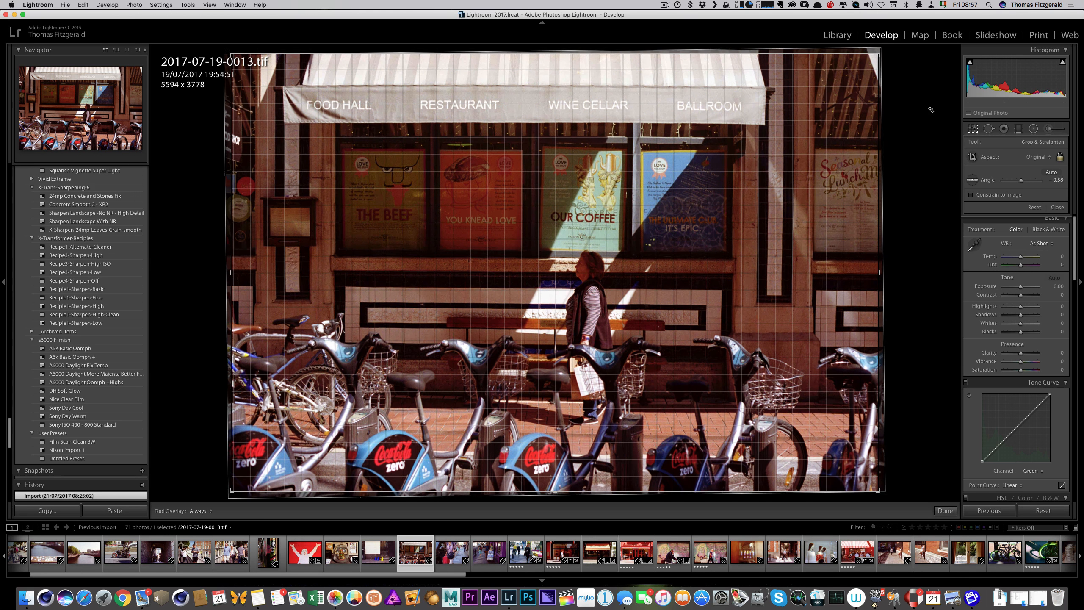
pyautogui.moveTo(932, 109); pyautogui.dragTo(938, 104)
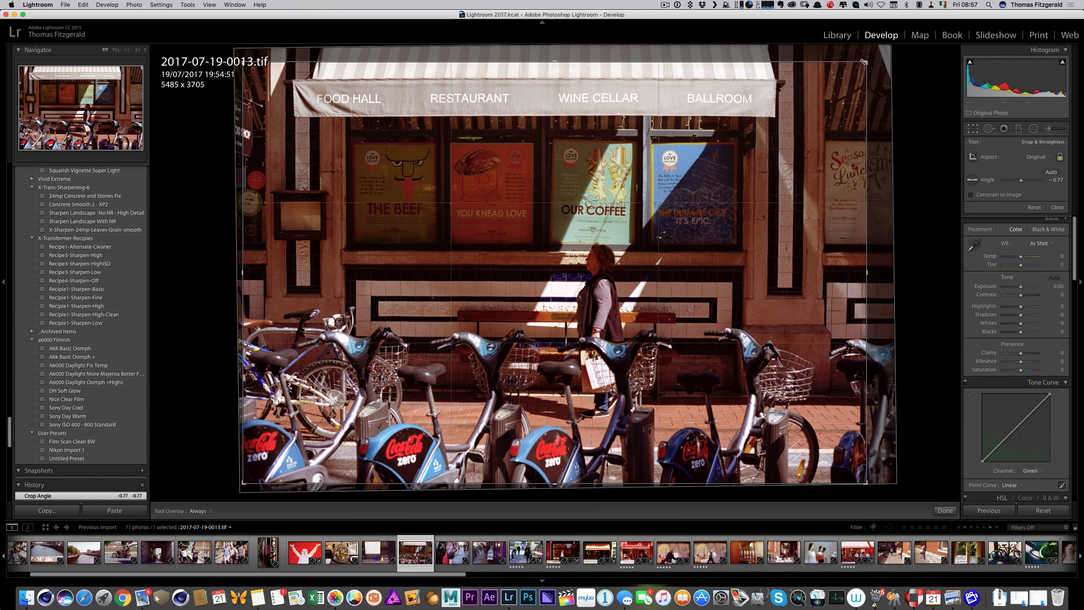
# Crop the Food Hall photo to 5303 x 3581 and reposition the image within the crop frame
pyautogui.moveTo(863, 62); pyautogui.dragTo(845, 78)
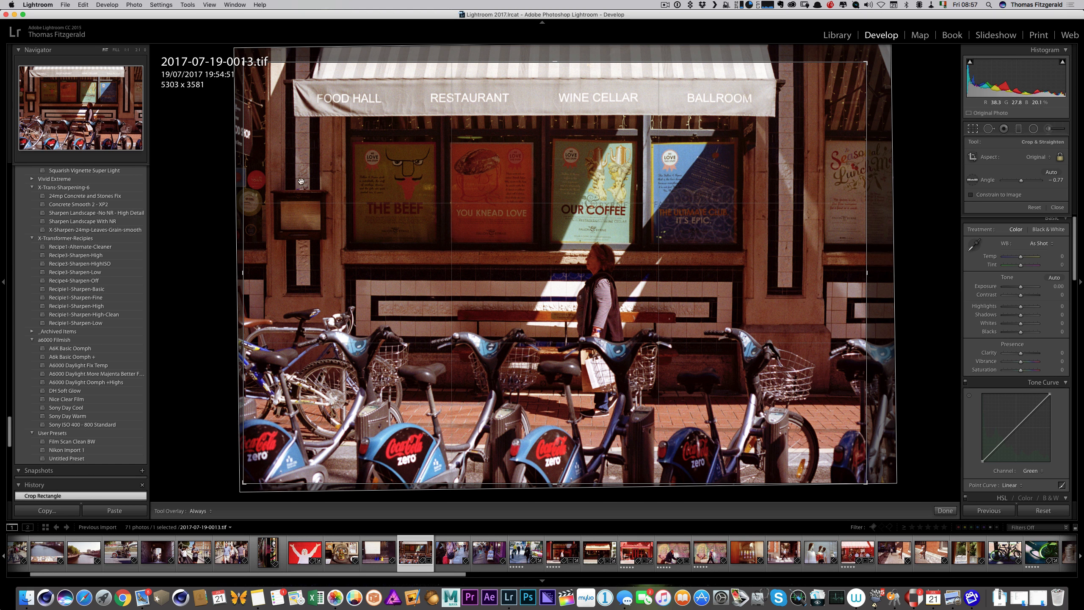
pyautogui.moveTo(387, 305); pyautogui.dragTo(564, 271)
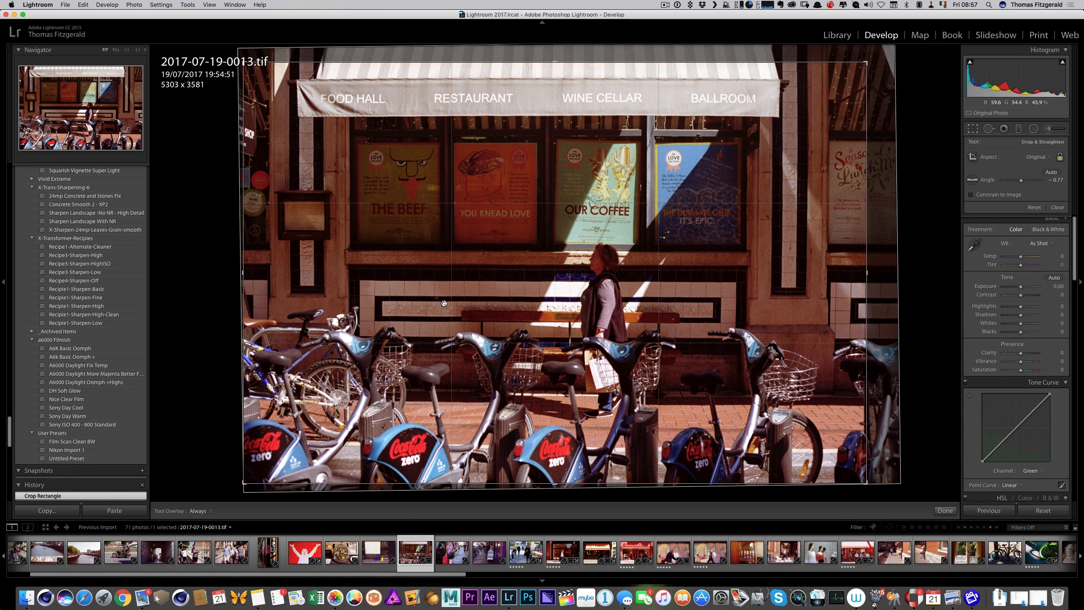
pyautogui.moveTo(729, 200); pyautogui.dragTo(740, 205)
pyautogui.press('Return')
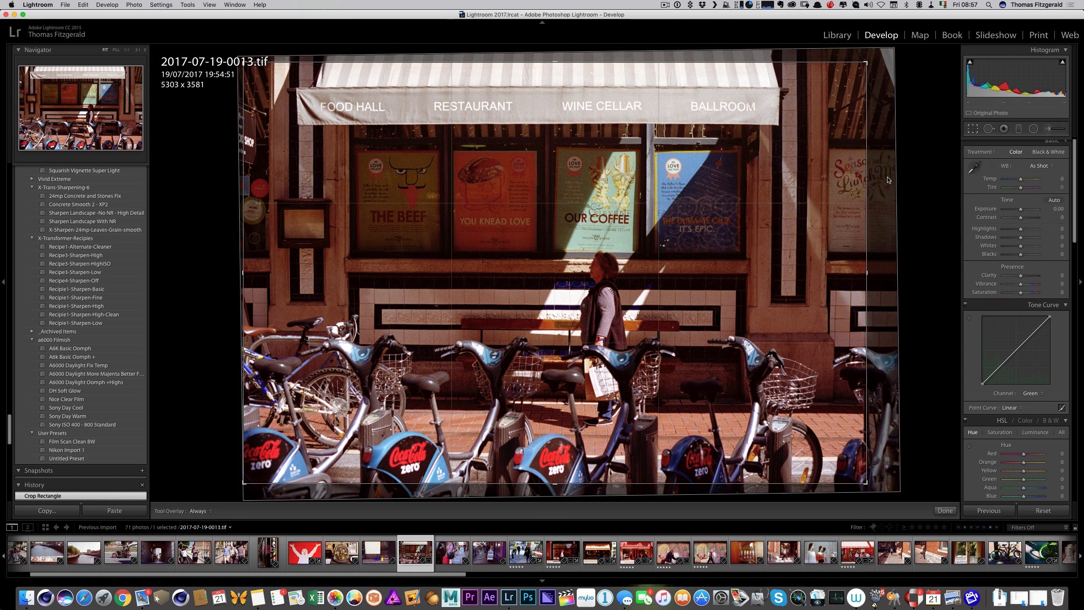
pyautogui.press('r')
pyautogui.press('Return')
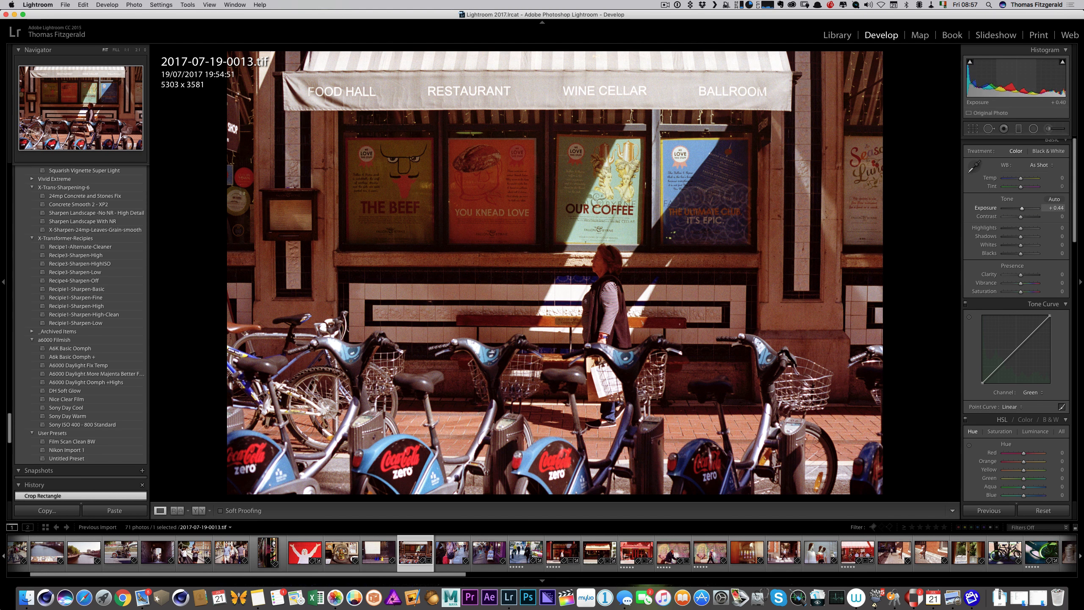
# Set the Food Hall photo's Exposure to +0.44, Contrast to +11, Shadows to +18, Blacks to -23 and Vibrance to -5
pyautogui.moveTo(1037, 81); pyautogui.dragTo(1034, 80)
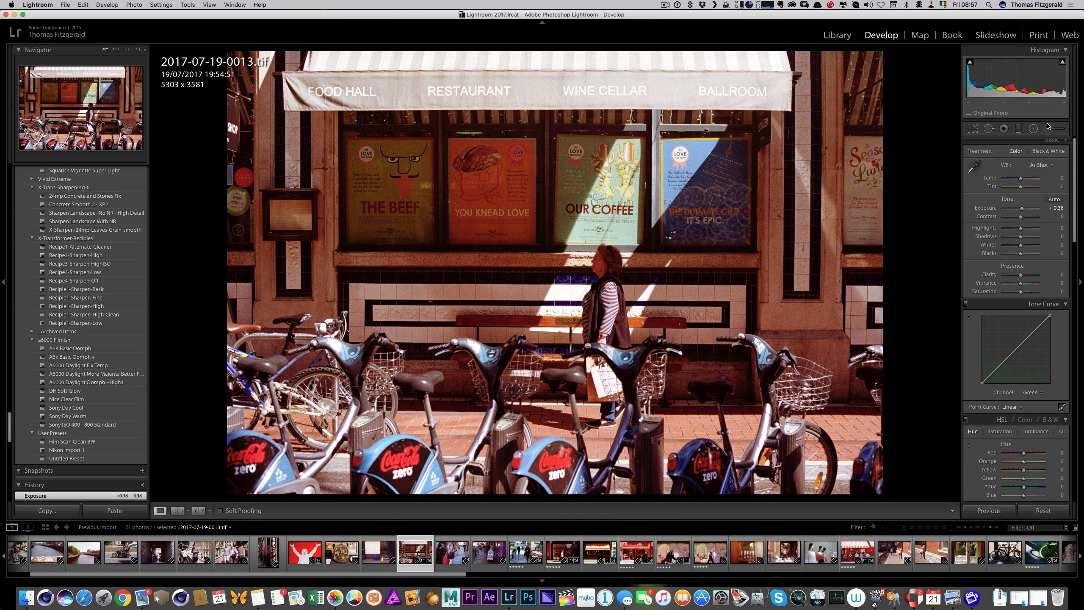
pyautogui.moveTo(1021, 284); pyautogui.dragTo(1019, 255)
pyautogui.moveTo(1026, 239); pyautogui.dragTo(1024, 238)
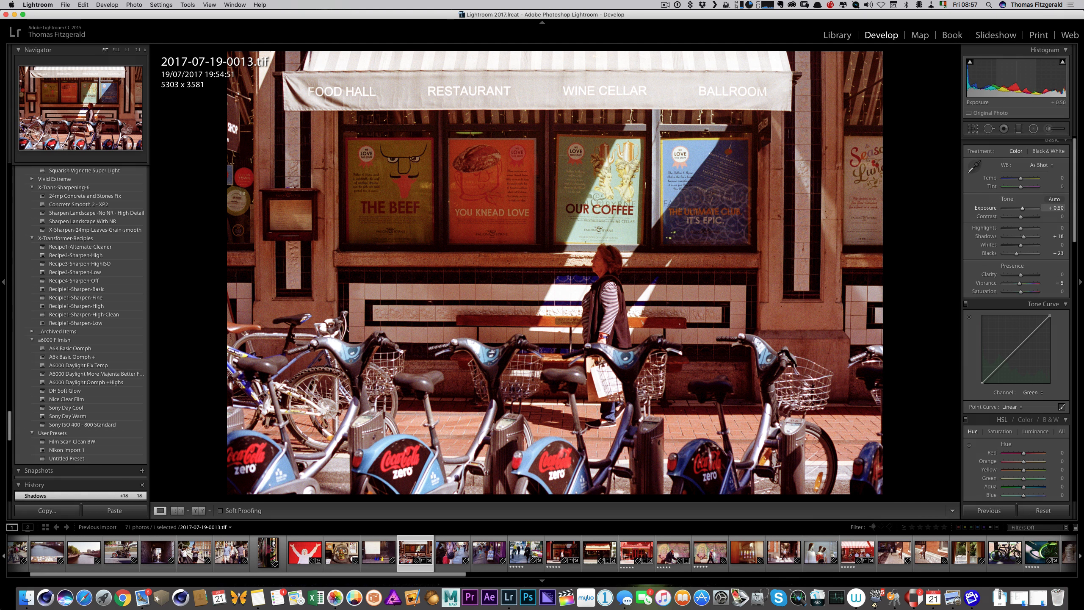
pyautogui.moveTo(1029, 77); pyautogui.dragTo(1023, 77)
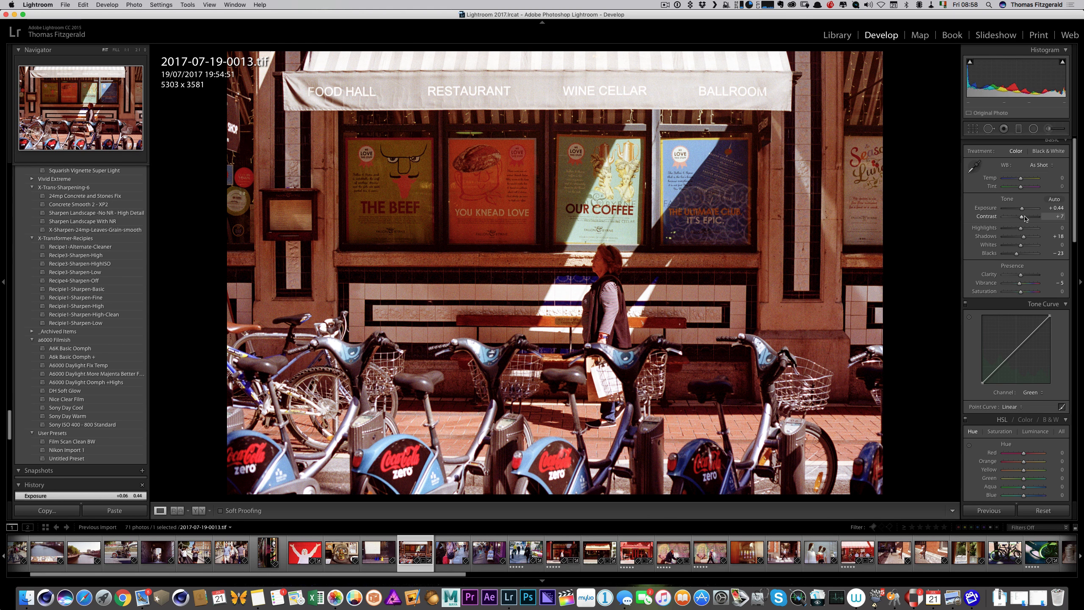
# Set noise reduction Luminance to 15 and Color to 16 and sharpening Amount to 27, and rate the Food Hall photo five stars
pyautogui.click(614, 272)
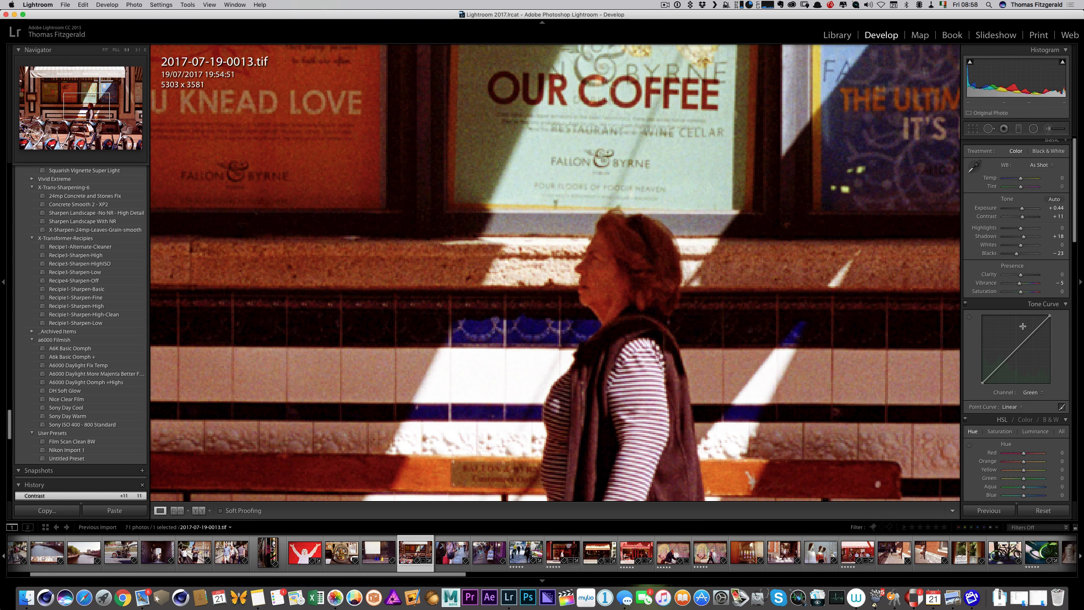
pyautogui.scroll(-5, 1066, 285)
pyautogui.scroll(-6, 1066, 284)
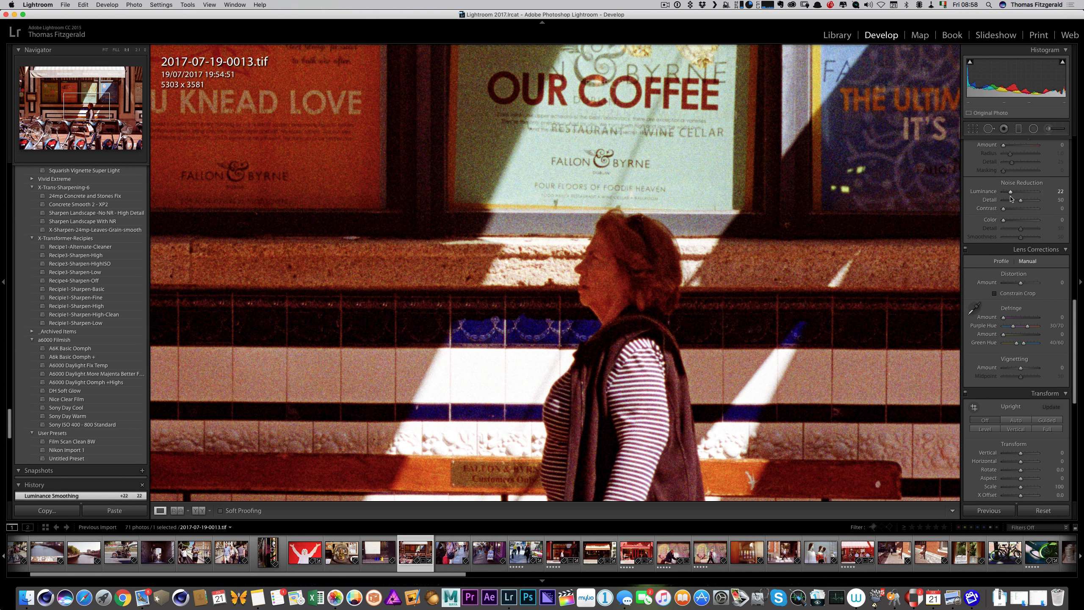
pyautogui.moveTo(1013, 225); pyautogui.dragTo(1007, 192)
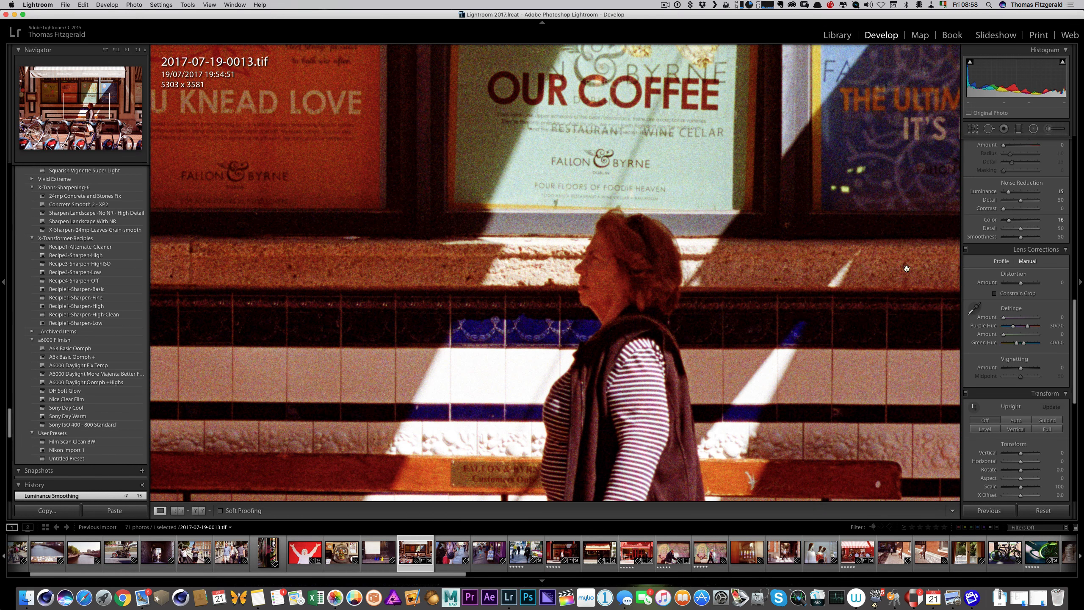
pyautogui.click(621, 340)
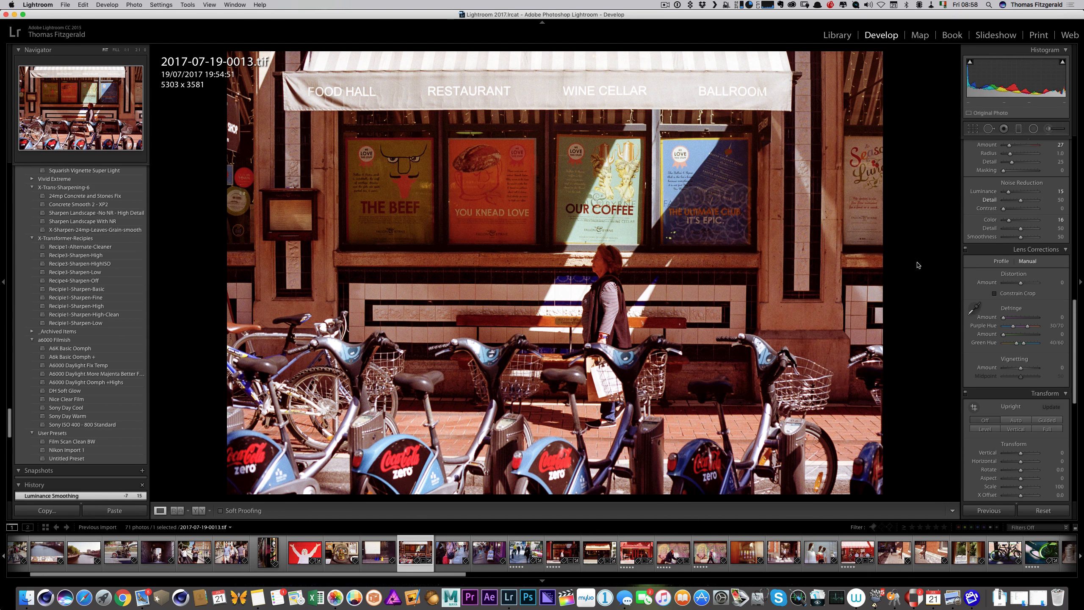
pyautogui.press('5')
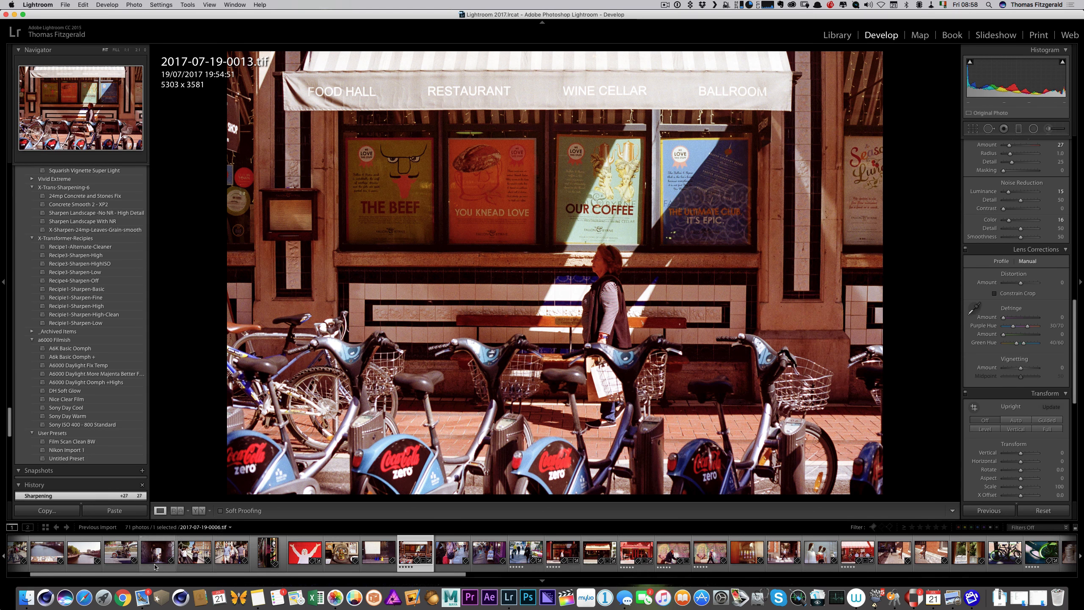
# Open the coffee kiosk photo, 2017-07-19-0001.tif, and straighten it to an angle of -0.82
pyautogui.moveTo(48, 574); pyautogui.dragTo(28, 574)
pyautogui.click(29, 562)
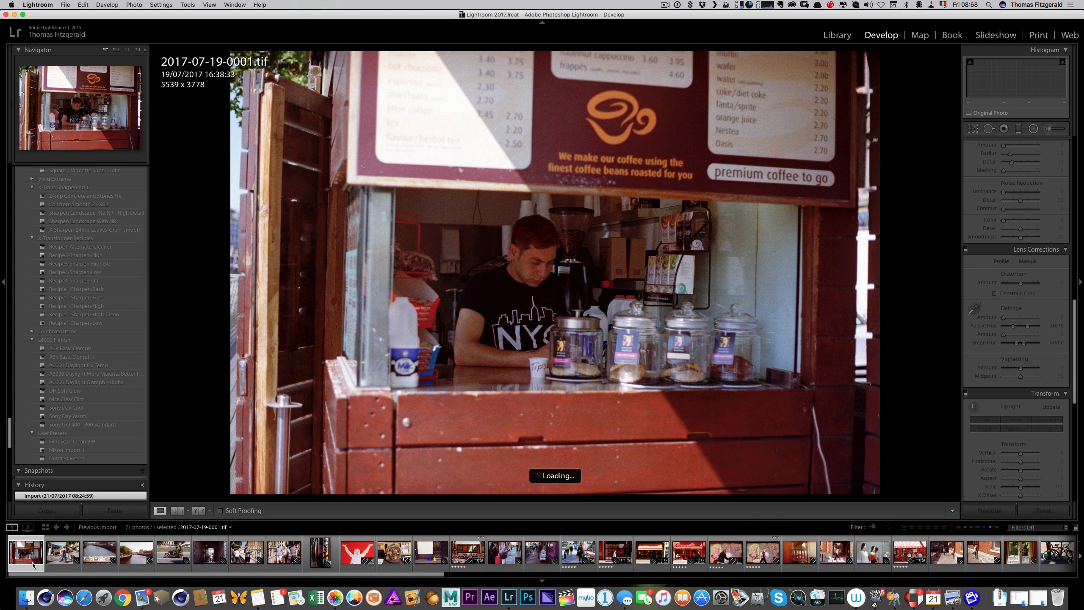
pyautogui.click(972, 129)
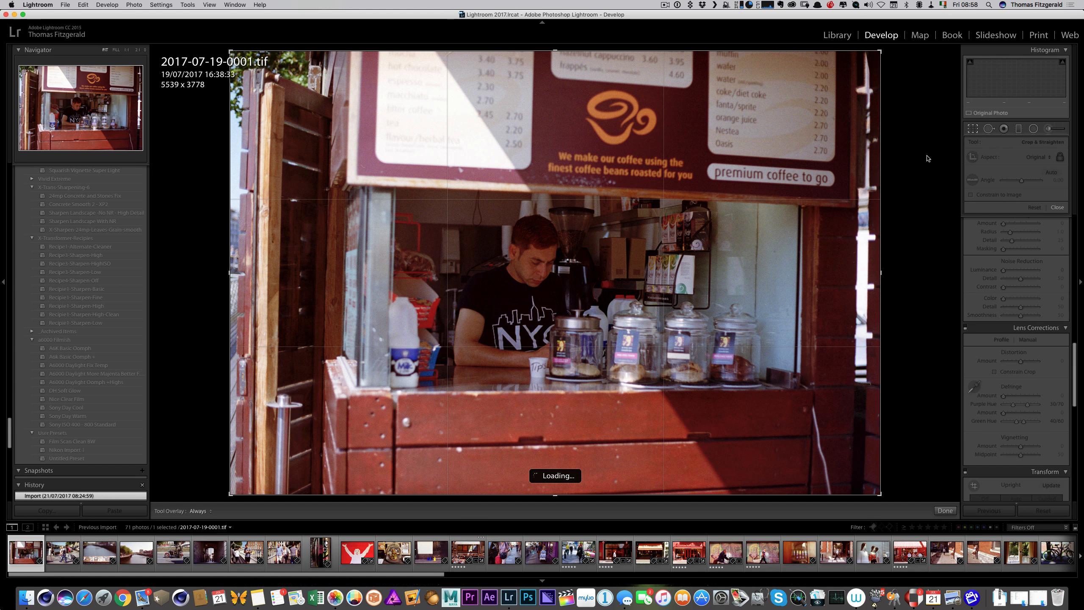
pyautogui.moveTo(912, 170); pyautogui.dragTo(823, 190)
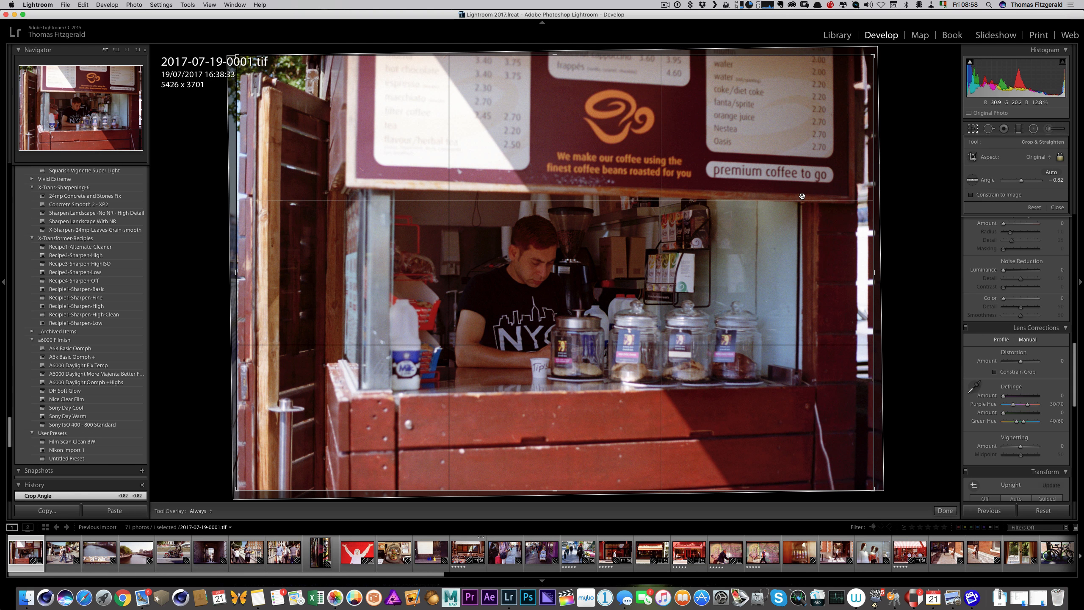
pyautogui.press('Return')
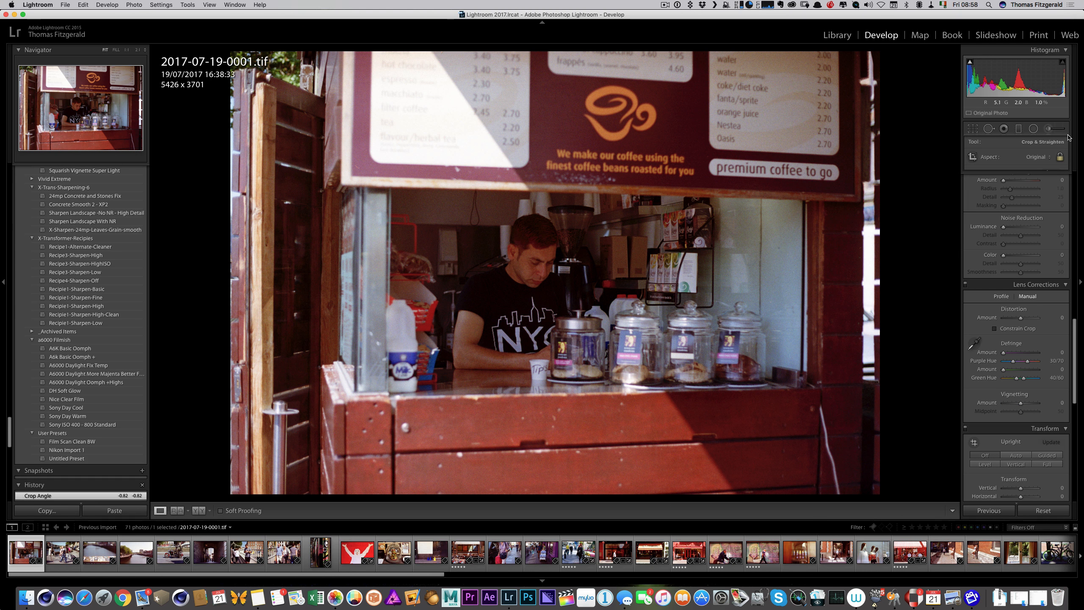
# Set the coffee kiosk photo's Contrast to +23 and Exposure to +0.56
pyautogui.scroll(10, 1075, 184)
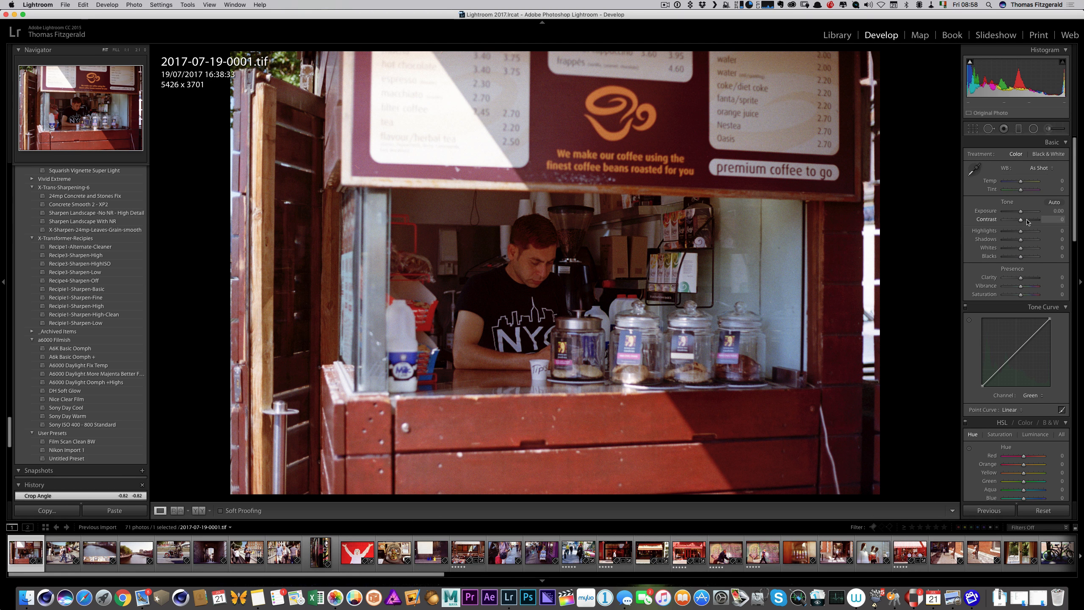
pyautogui.click(1026, 219)
pyautogui.moveTo(1026, 217); pyautogui.dragTo(1023, 211)
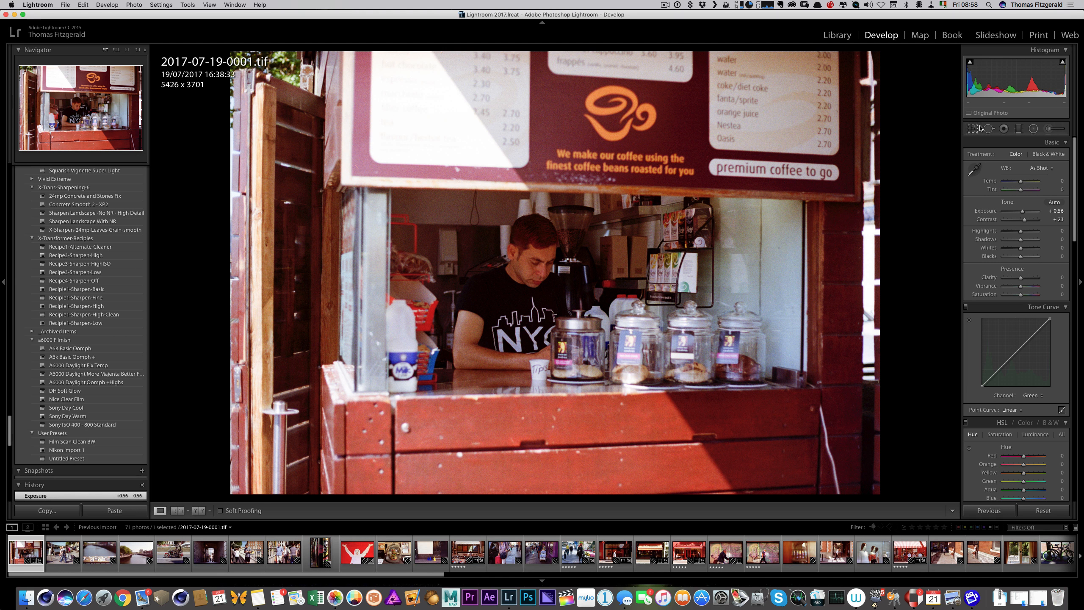
# Clone out the blemish near the corner of the kiosk's menu sign with Spot Removal and rate the photo five stars
pyautogui.click(357, 166)
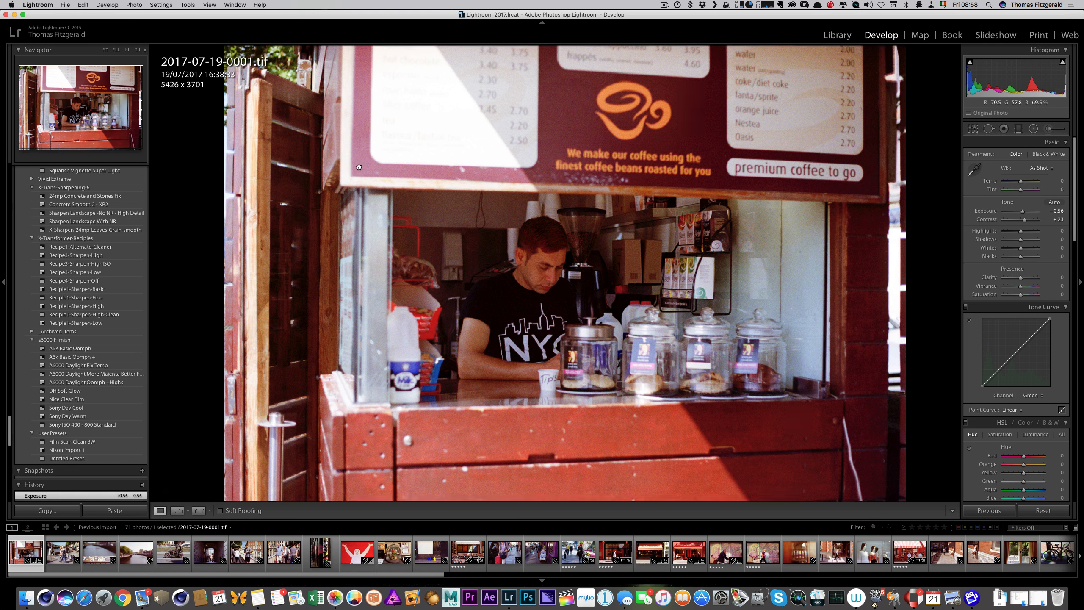
pyautogui.click(988, 129)
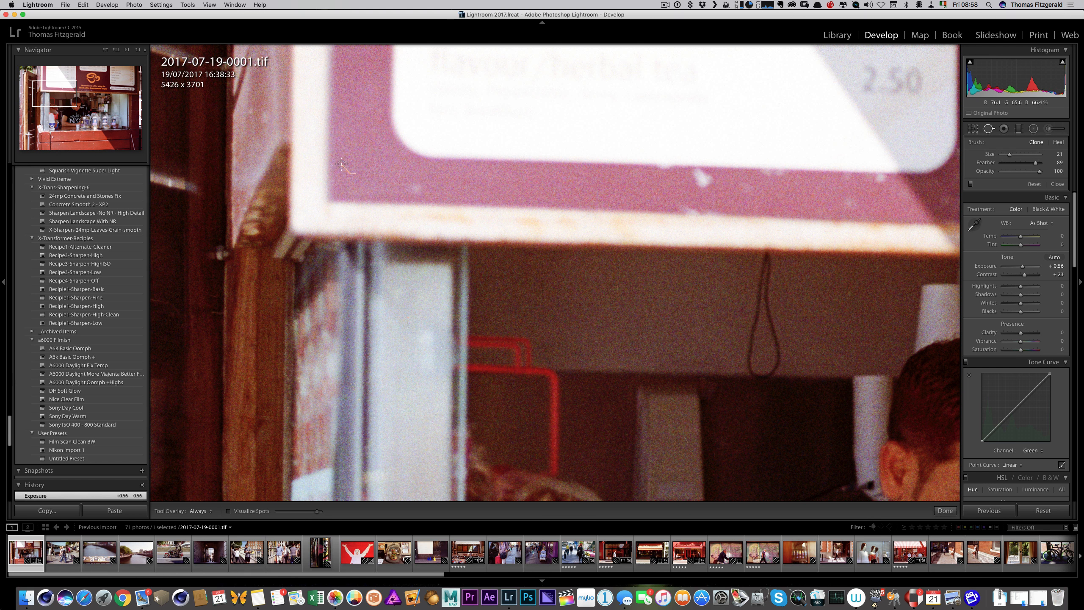
pyautogui.moveTo(341, 164); pyautogui.dragTo(357, 173)
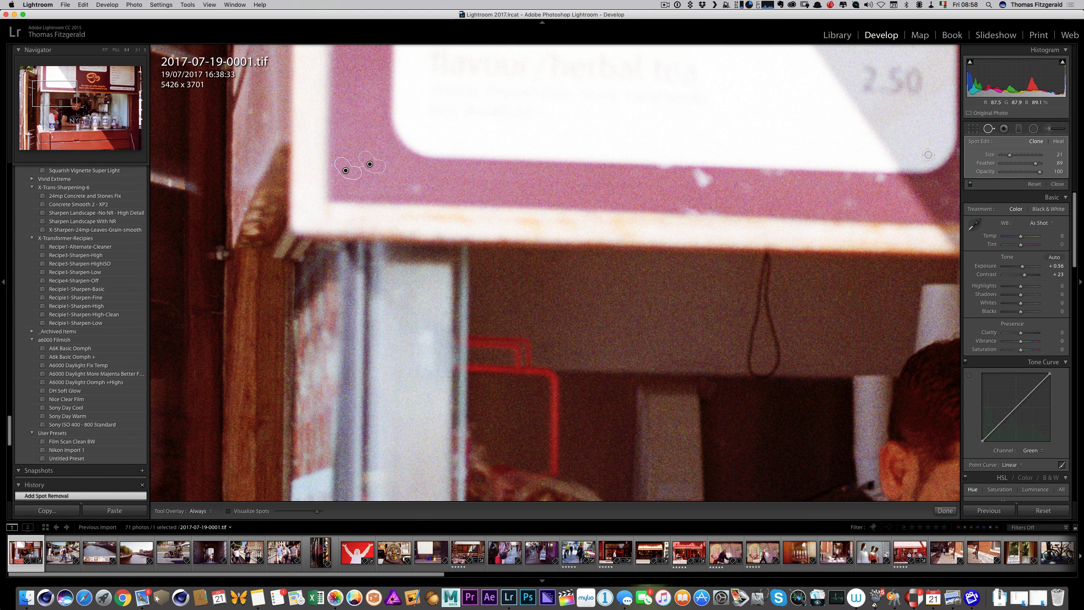
pyautogui.click(984, 130)
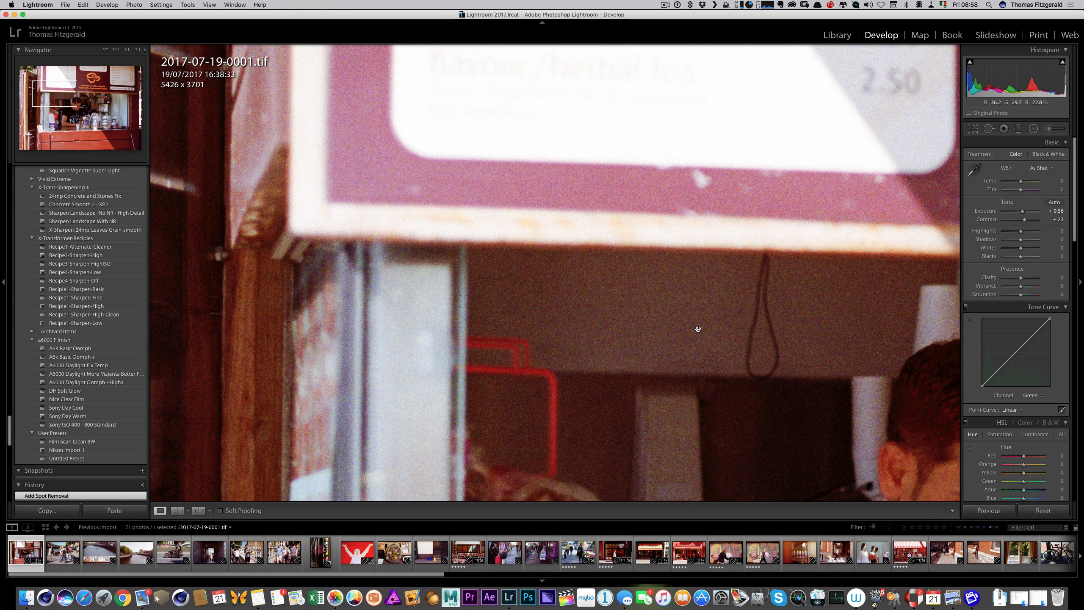
pyautogui.click(721, 279)
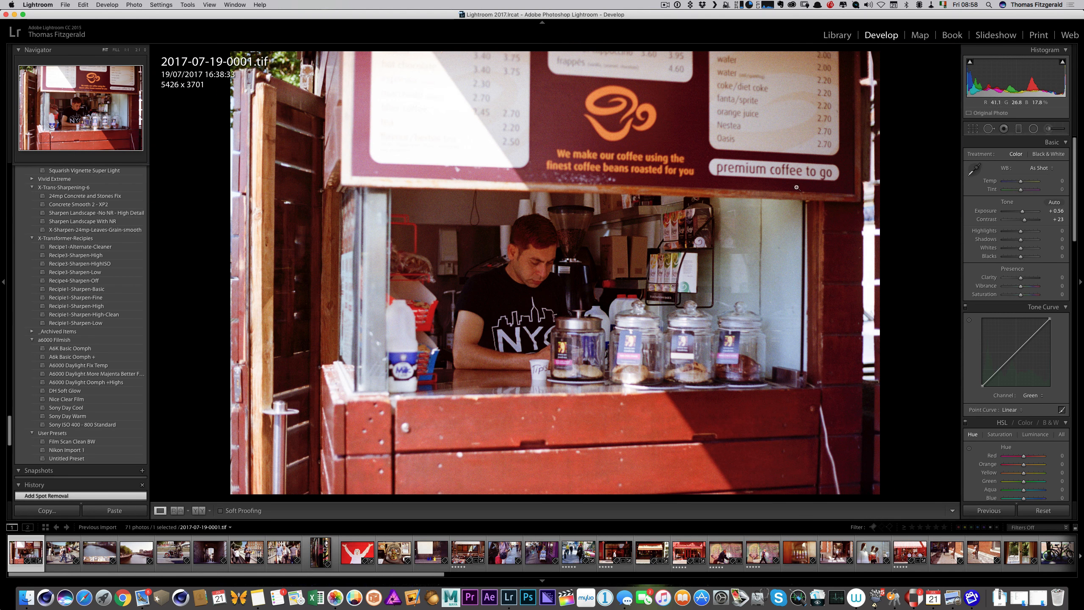
pyautogui.press('5')
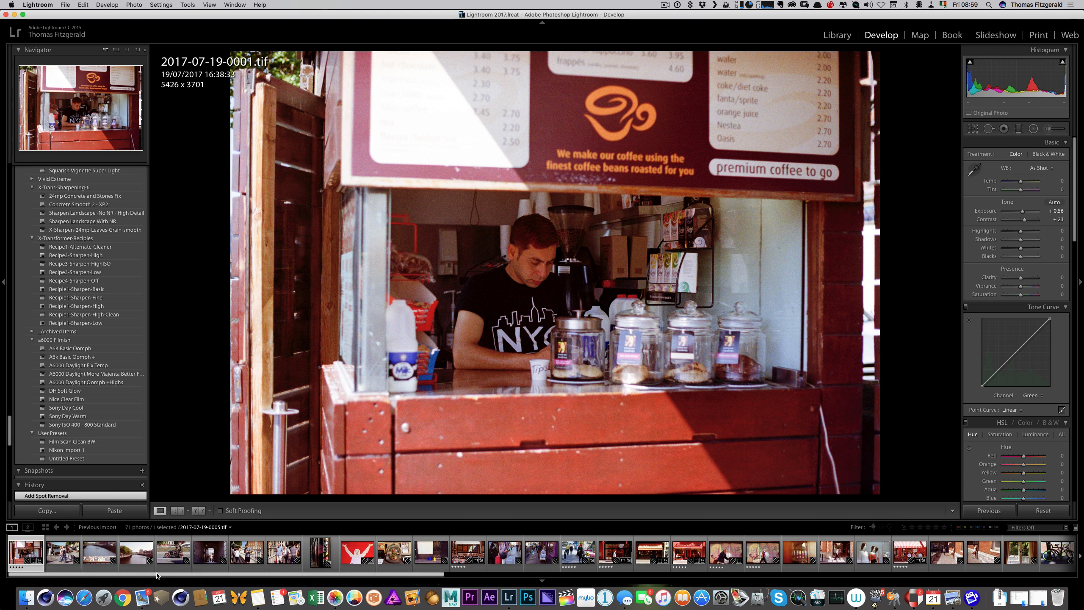
# Open the Guinness archway photo, 2017-07-19-0006.tif, and straighten it to an angle of -0.64
pyautogui.moveTo(159, 575); pyautogui.dragTo(192, 575)
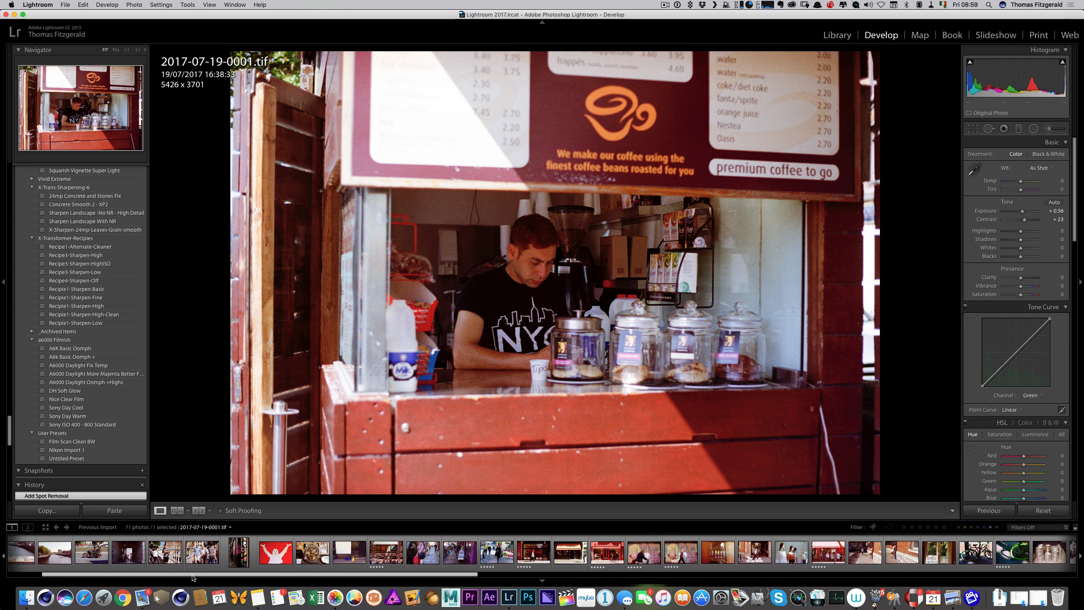
pyautogui.click(115, 557)
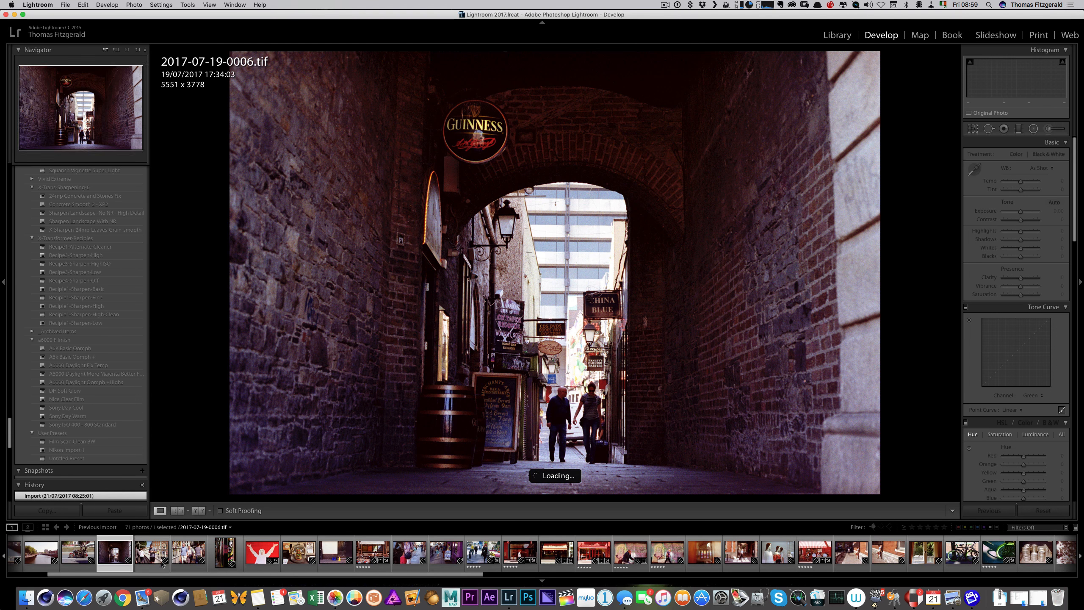
pyautogui.click(973, 129)
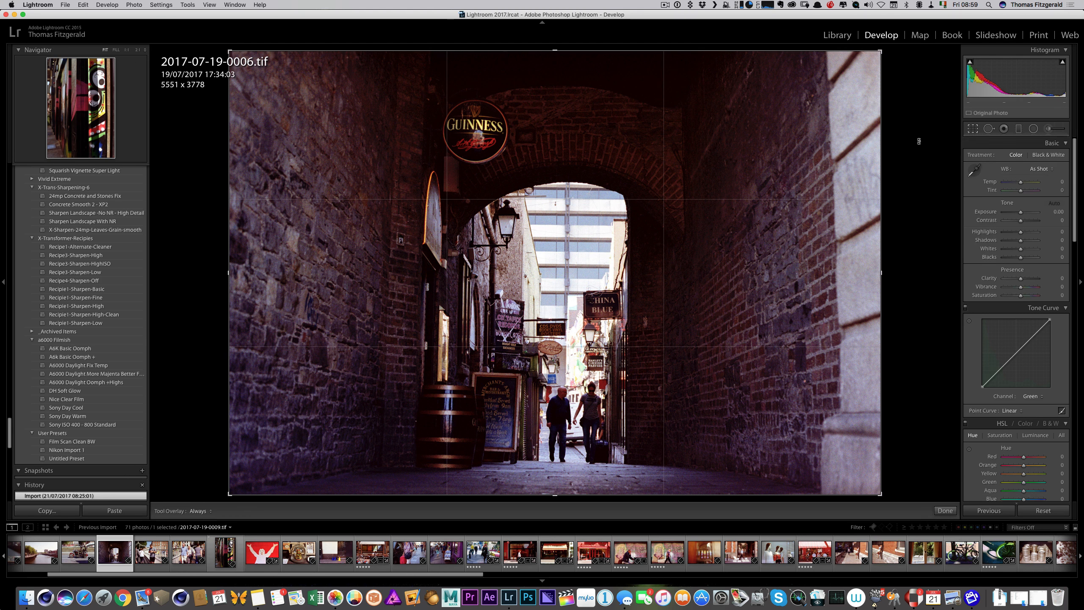
pyautogui.moveTo(921, 135); pyautogui.dragTo(920, 137)
pyautogui.press('Return')
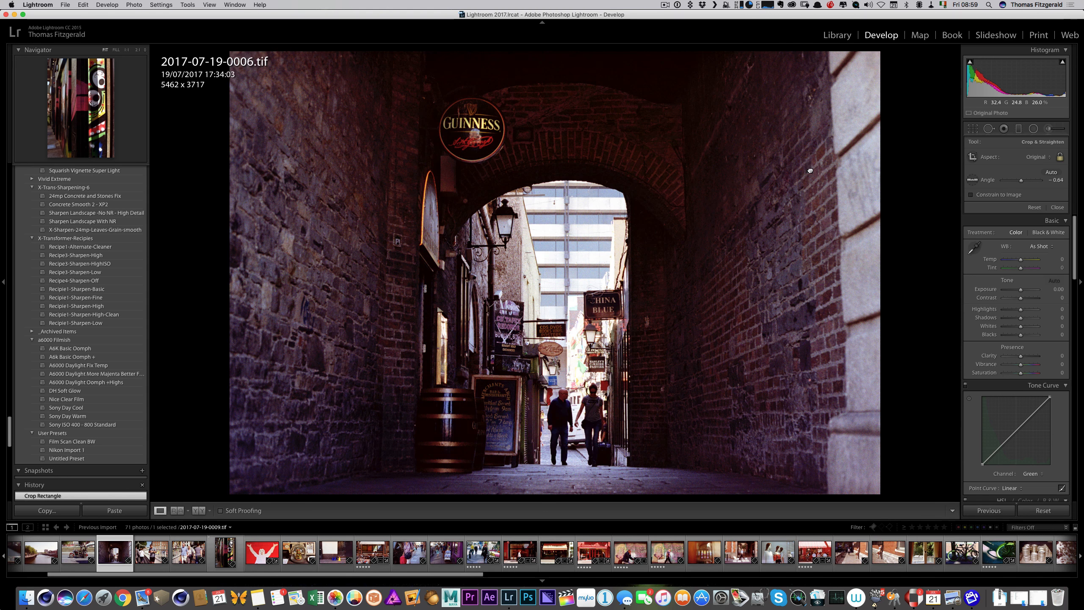
# Paste the copied develop settings onto the archway photo, set its Exposure to +0.62 and rate it five stars
pyautogui.press('super+shift+v')
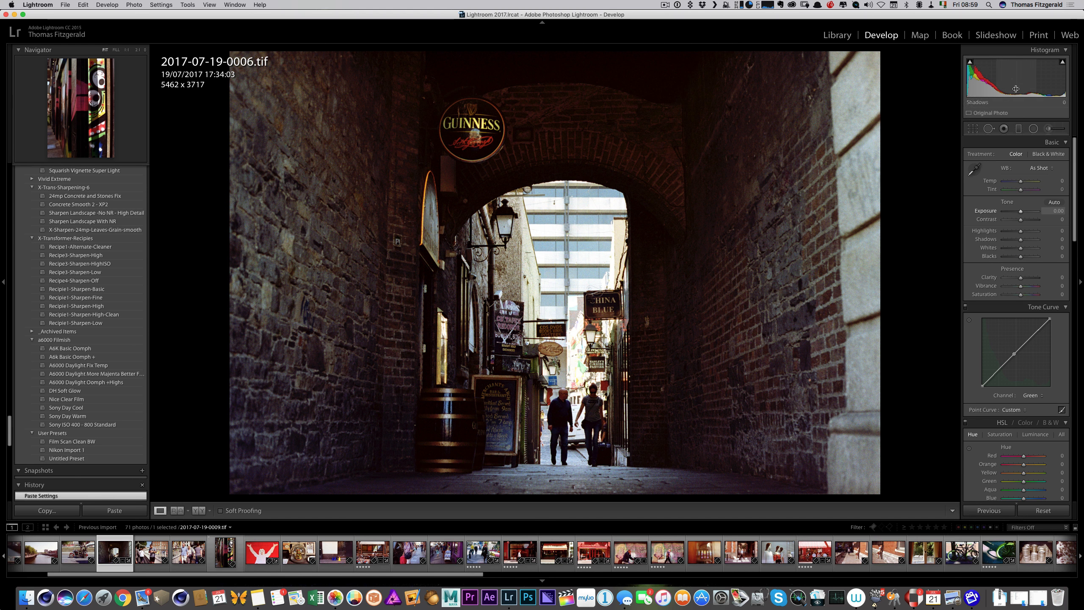
pyautogui.moveTo(1015, 81); pyautogui.dragTo(1022, 81)
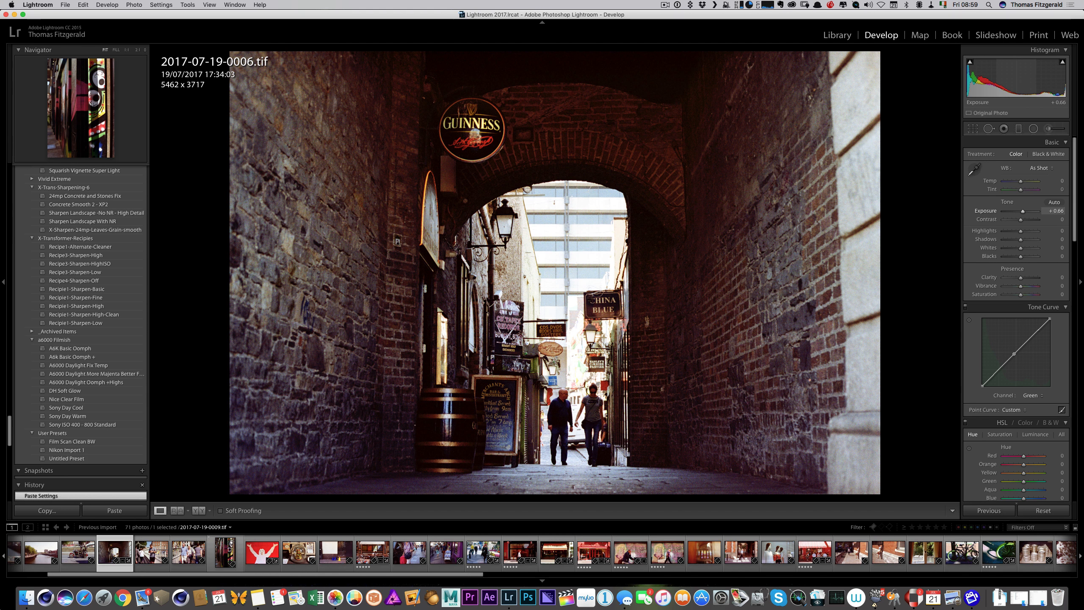
pyautogui.moveTo(1024, 81); pyautogui.dragTo(1023, 81)
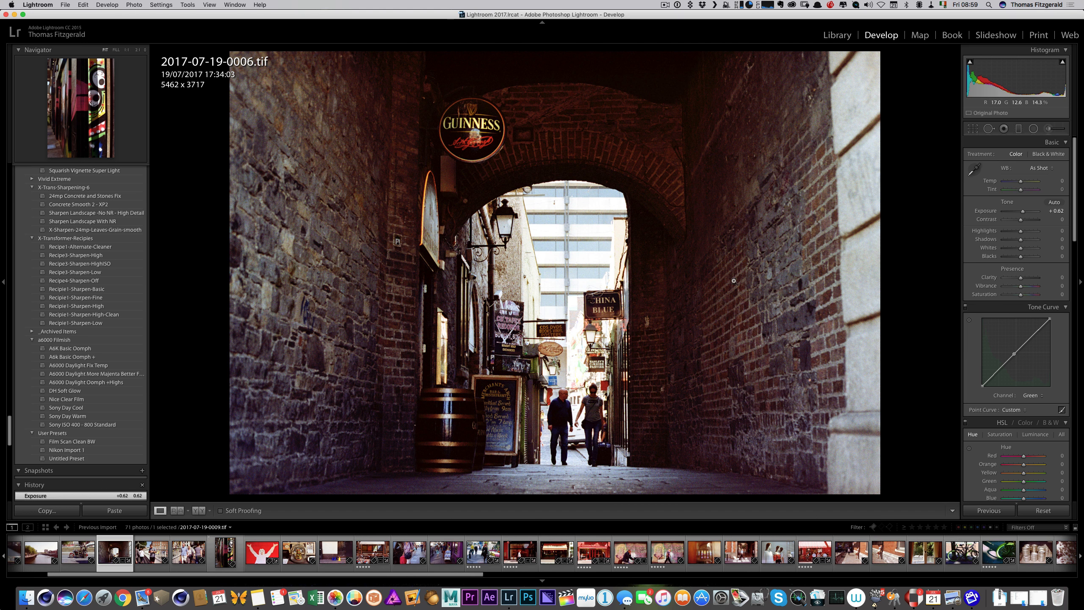
pyautogui.press('4')
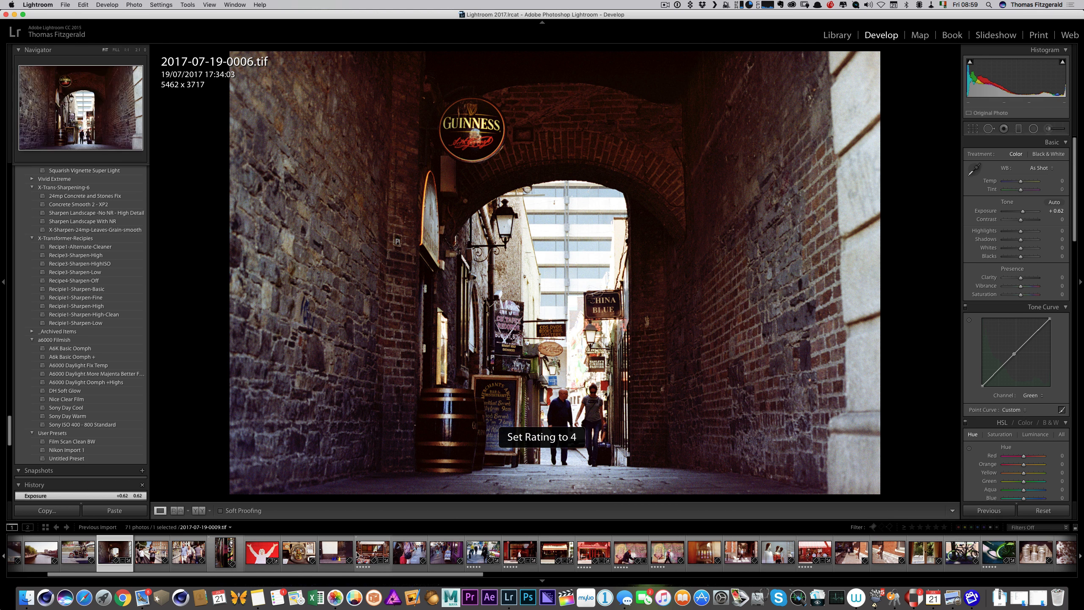
pyautogui.press('5')
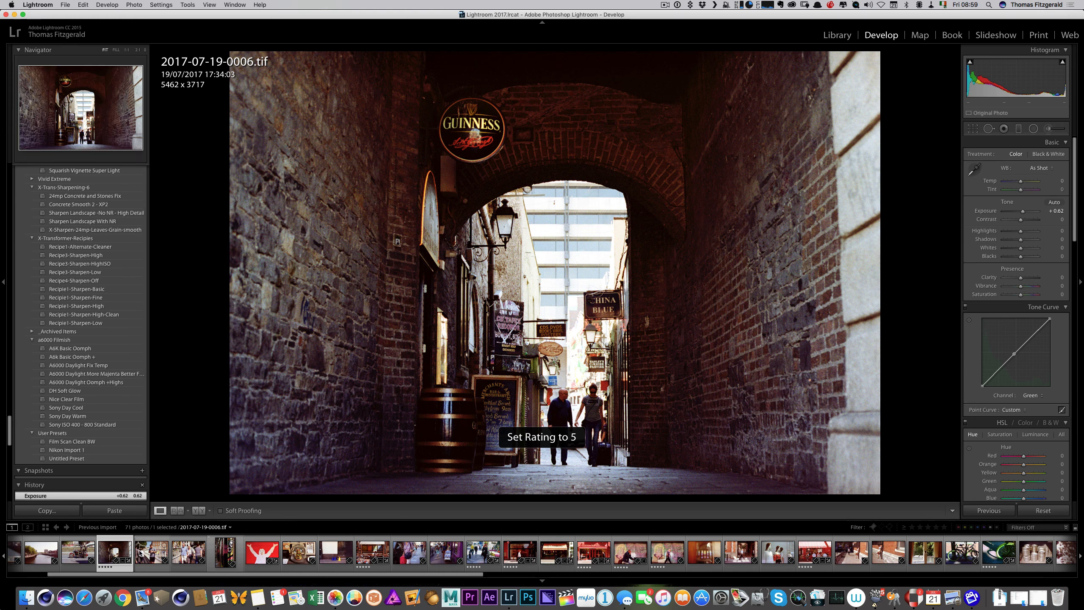
# Open the photo of the couple on the bridge, 2017-07-19-0008.tif, and set its sharpening Amount to 28
pyautogui.click(182, 558)
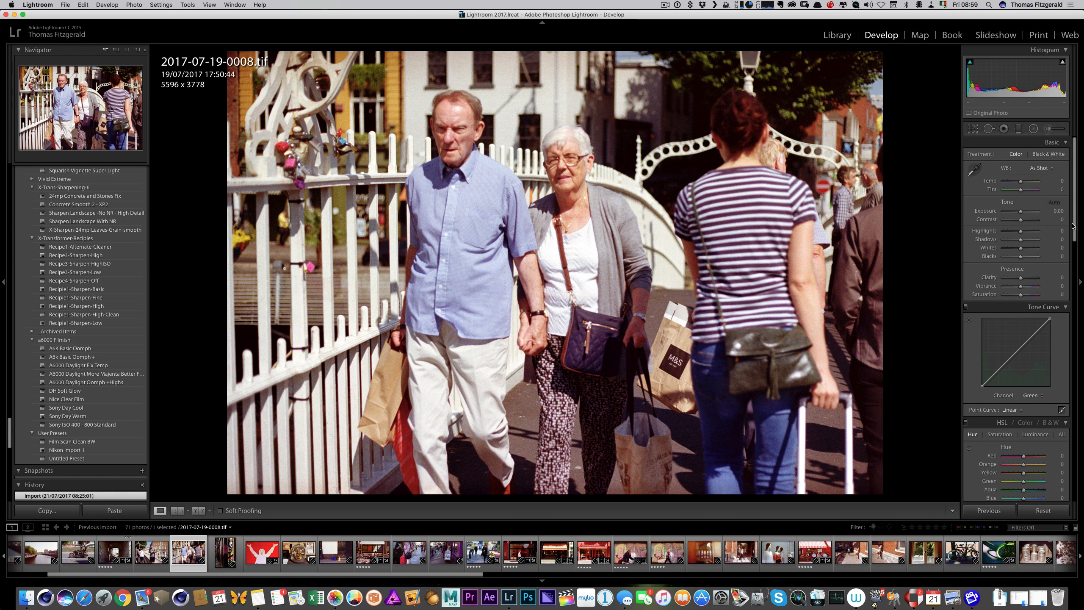
pyautogui.scroll(-10, 1033, 299)
pyautogui.scroll(-2, 1043, 328)
pyautogui.moveTo(1004, 317); pyautogui.dragTo(1013, 325)
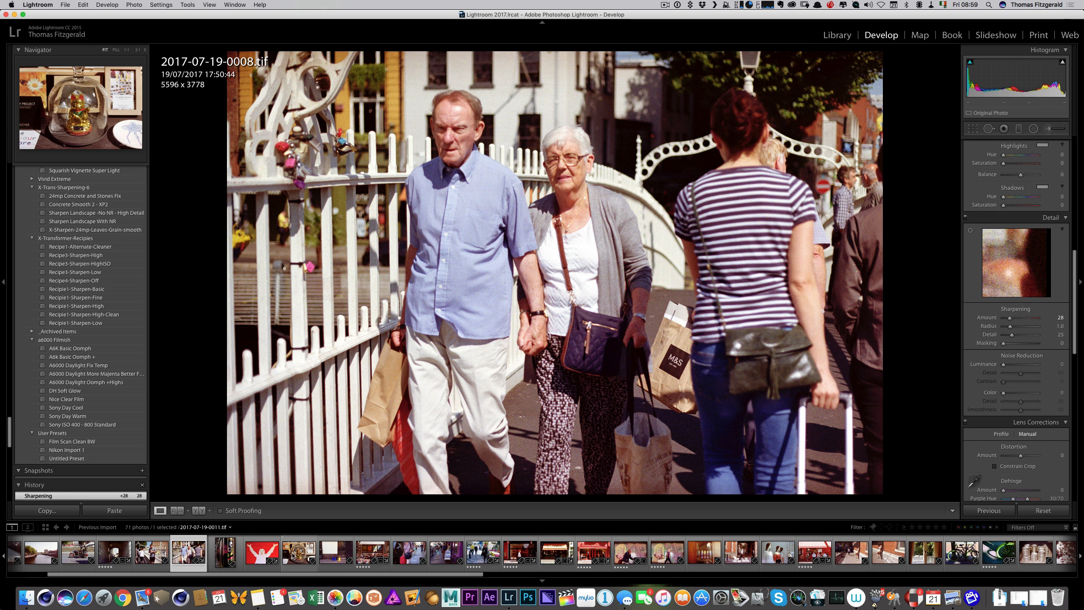
# Open the purple shopfront photo with the delivery trolley, 2017-07-19-0015.tif, and set its Exposure to +0.92
pyautogui.click(337, 558)
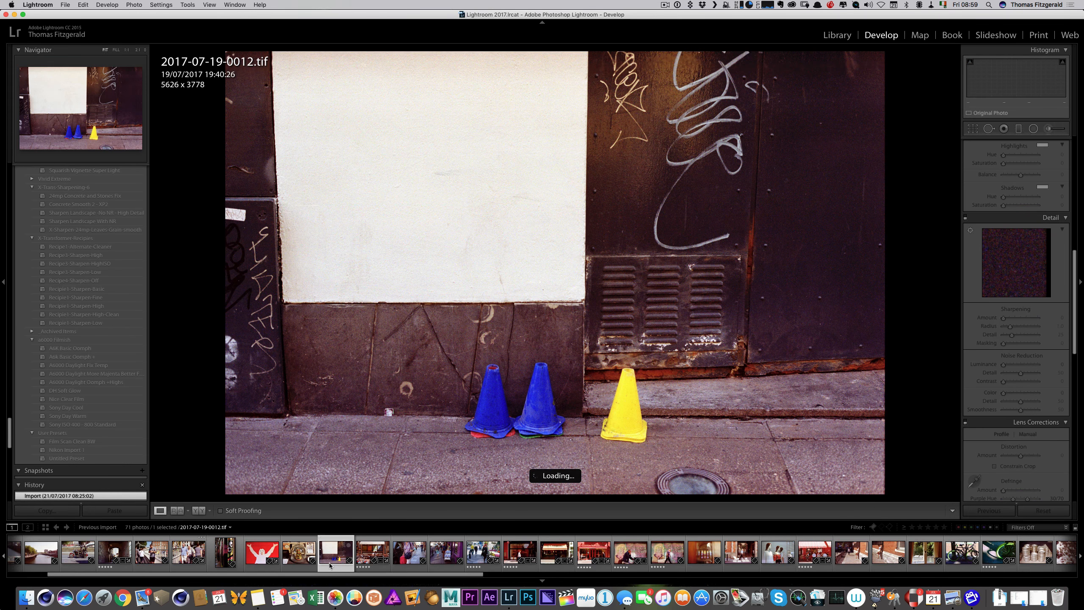
pyautogui.click(446, 557)
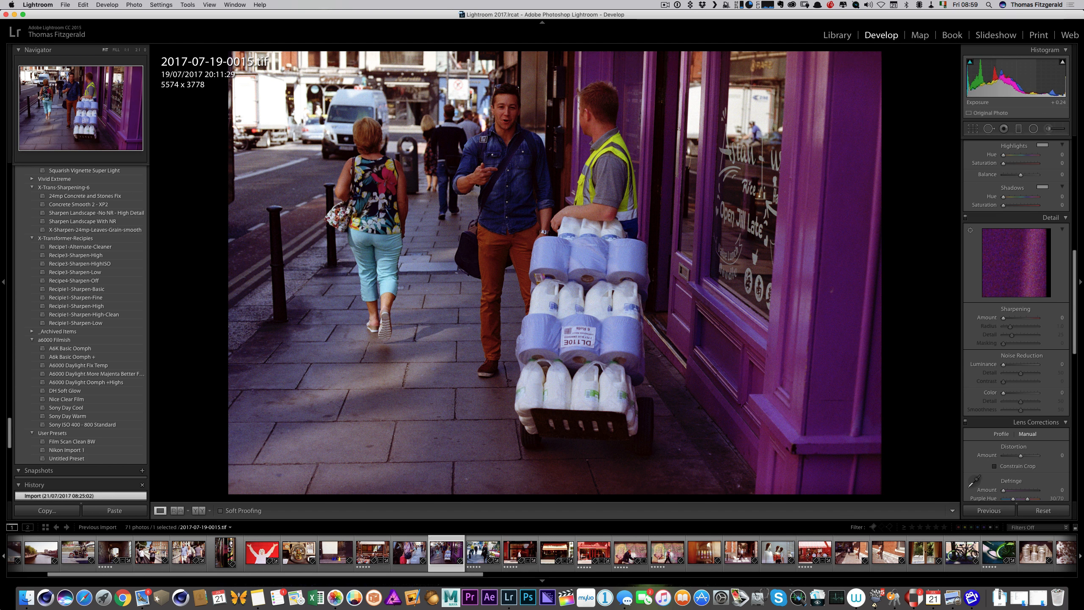
pyautogui.moveTo(1024, 67); pyautogui.dragTo(1029, 67)
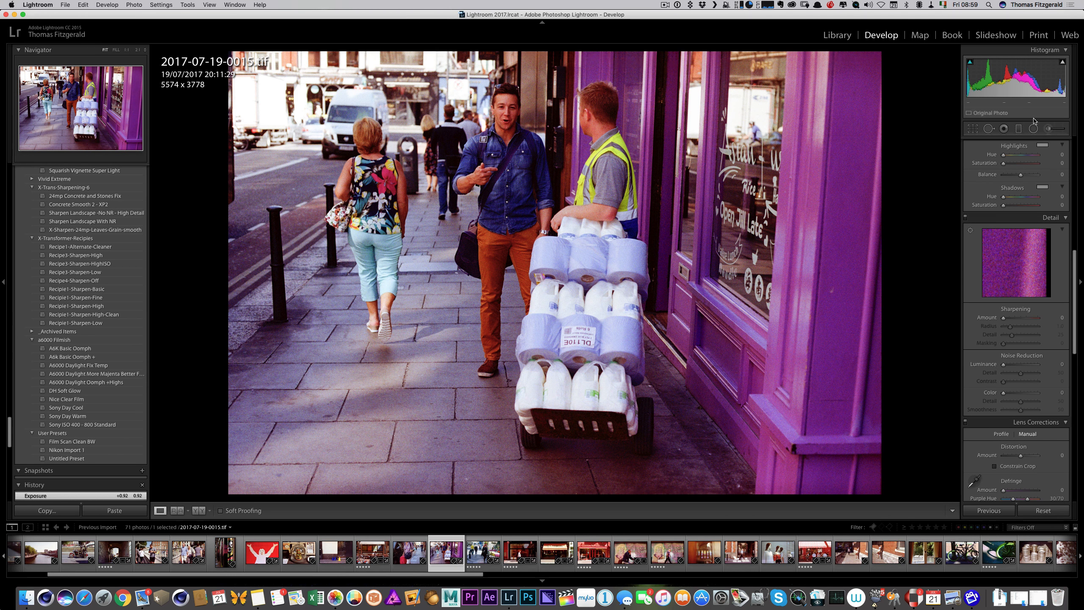
pyautogui.click(481, 555)
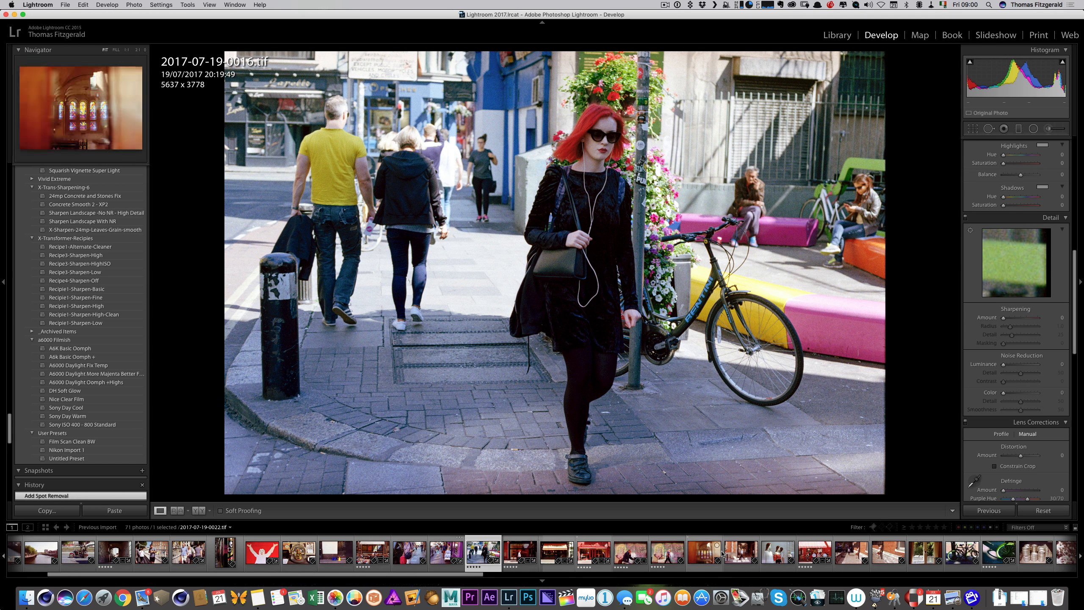
pyautogui.click(711, 566)
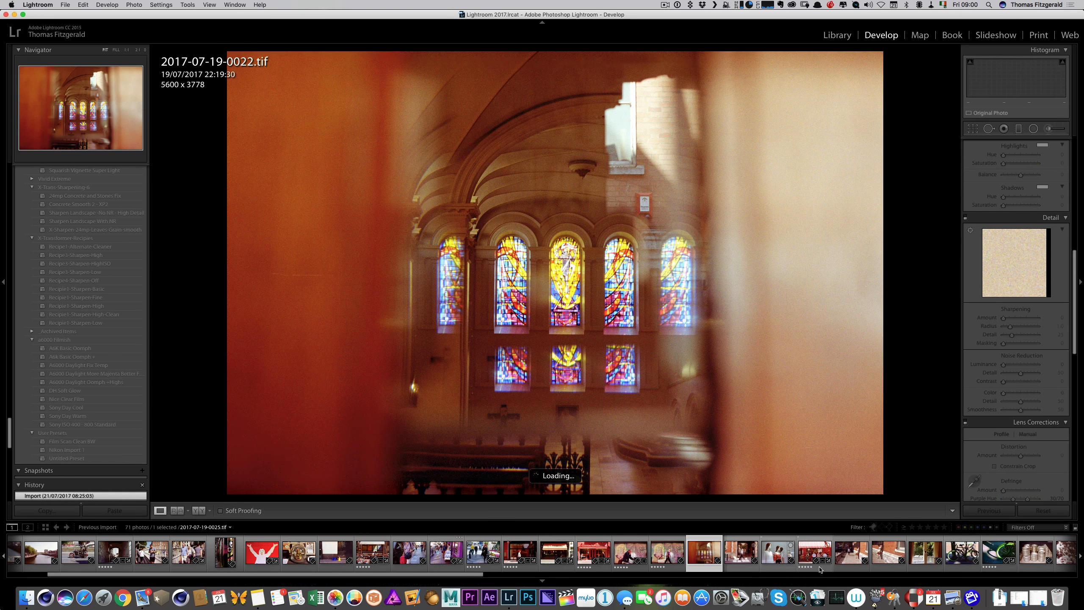
pyautogui.click(862, 563)
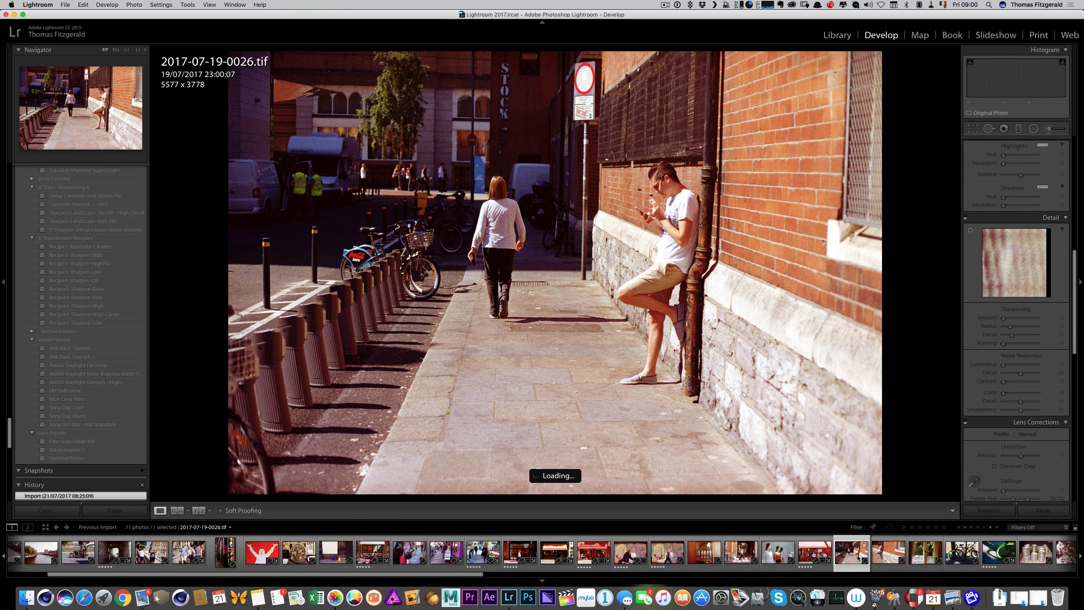
pyautogui.click(884, 560)
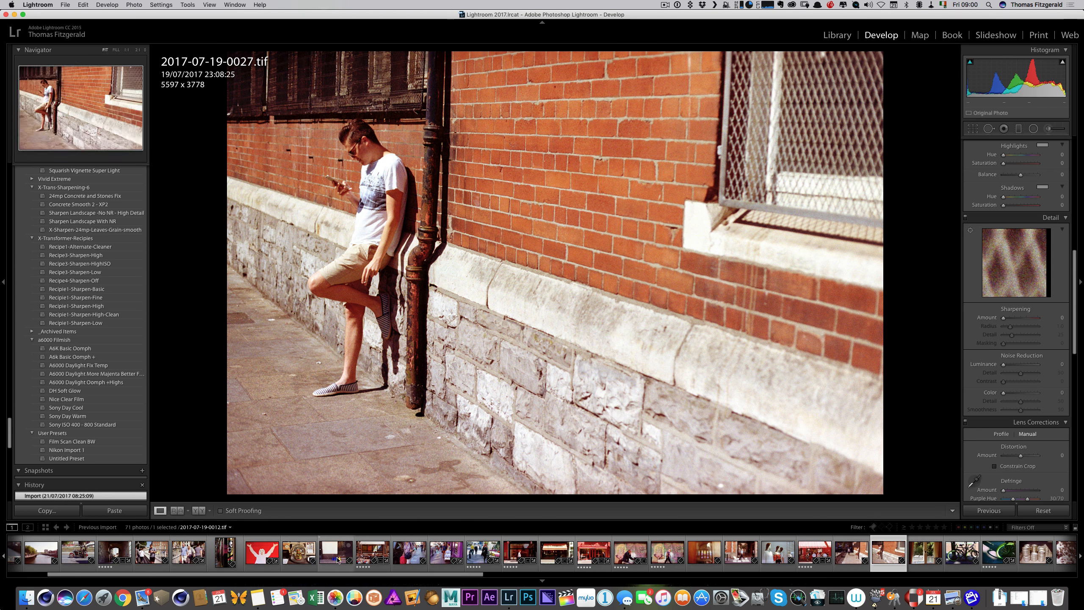
pyautogui.click(112, 554)
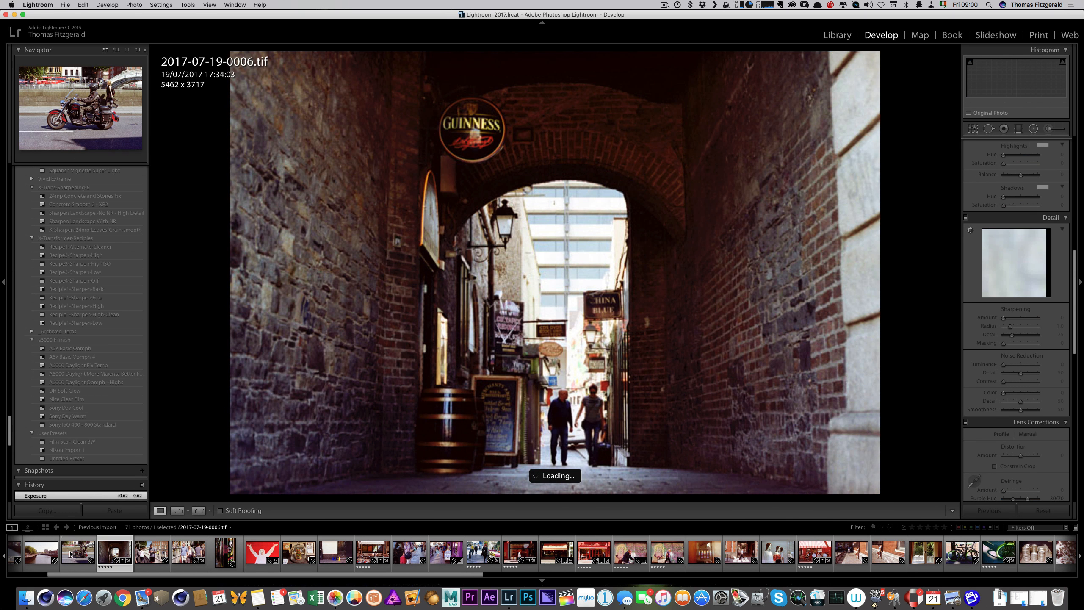
# Open the river photo, 2017-07-19-0004.tif, and examine the water surface up close for scratches
pyautogui.click(47, 555)
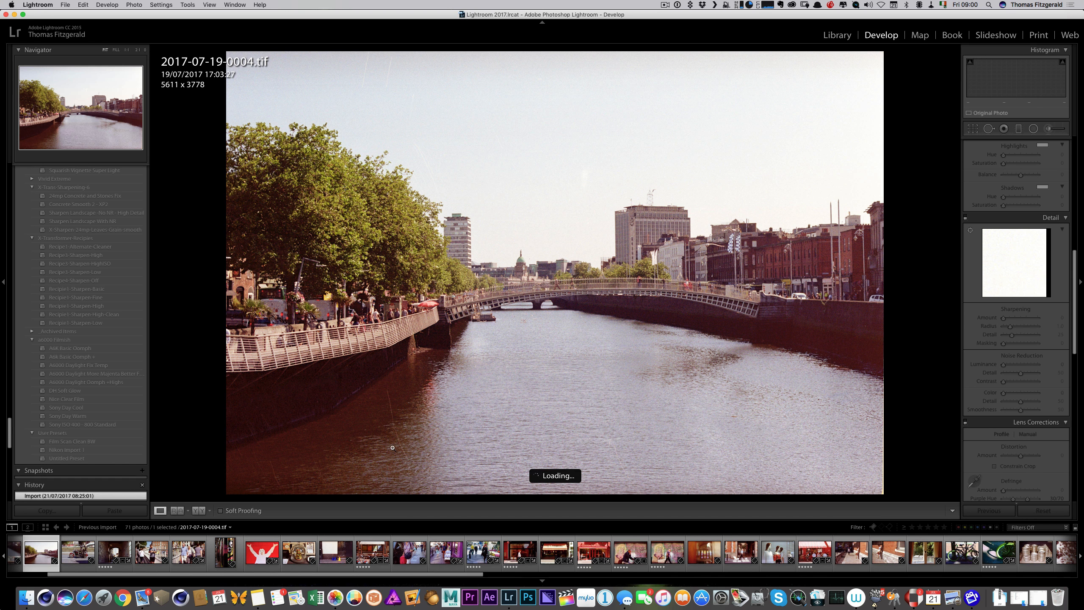
pyautogui.click(374, 409)
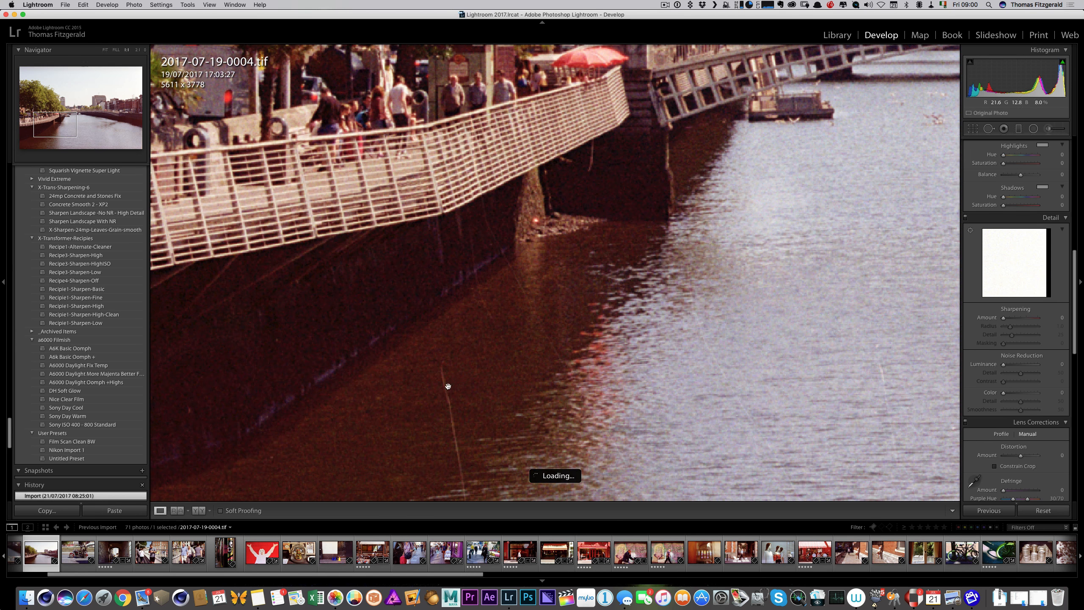
pyautogui.moveTo(447, 384); pyautogui.dragTo(402, 260)
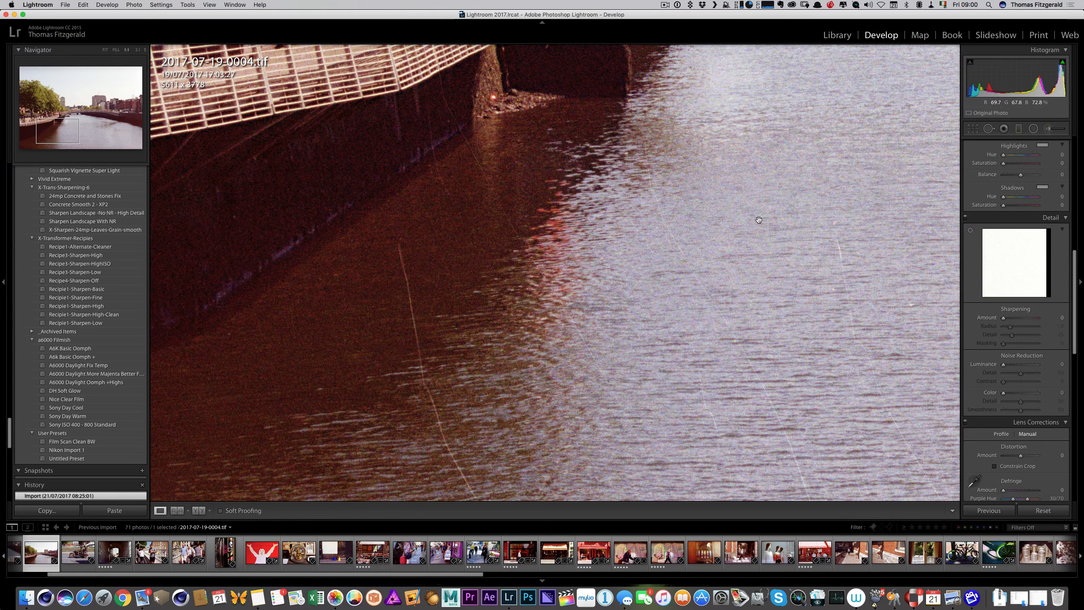
pyautogui.moveTo(759, 219); pyautogui.dragTo(518, 99)
pyautogui.moveTo(586, 315); pyautogui.dragTo(750, 352)
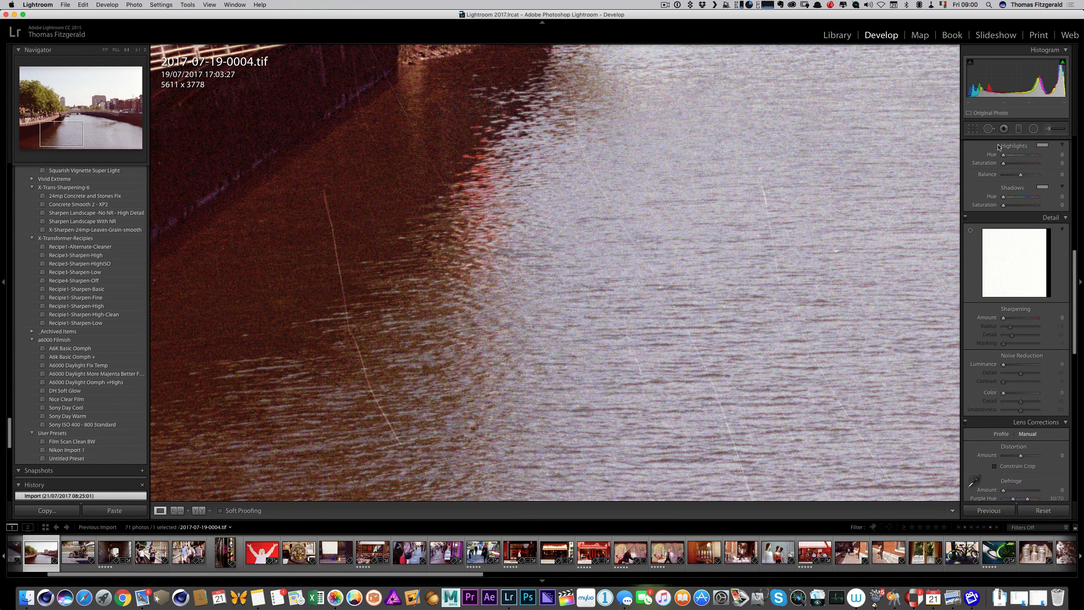
# Clone out the scratches in the river water with the Spot Removal brush, from the dark area near the quay wall to the brighter water
pyautogui.click(989, 129)
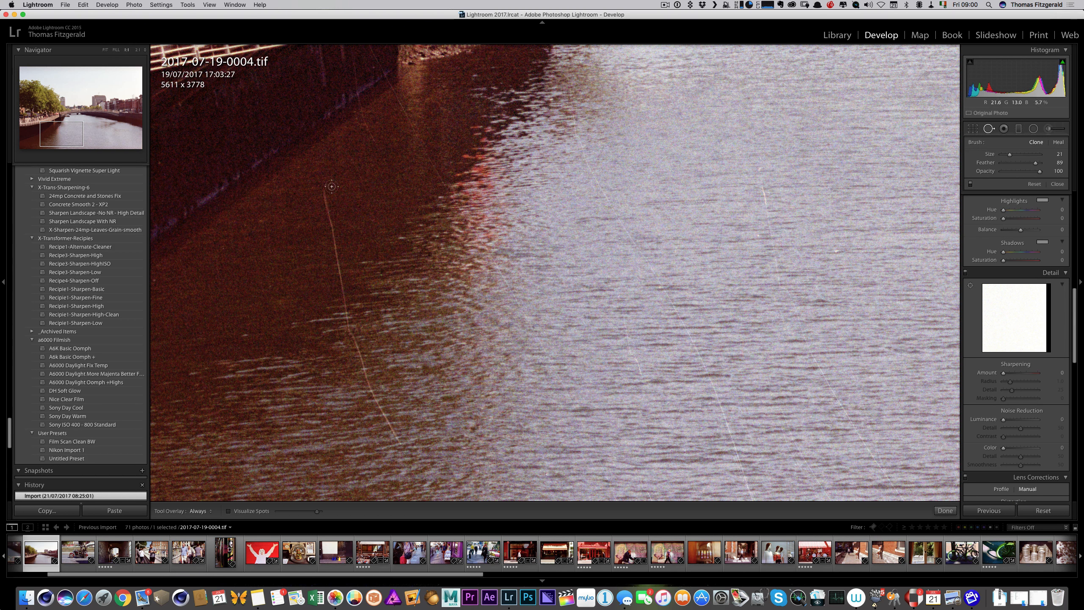
pyautogui.moveTo(332, 186)
pyautogui.mouseDown()
pyautogui.moveTo(327, 239)
pyautogui.moveTo(348, 334)
pyautogui.moveTo(399, 446)
pyautogui.moveTo(390, 418)
pyautogui.mouseUp()
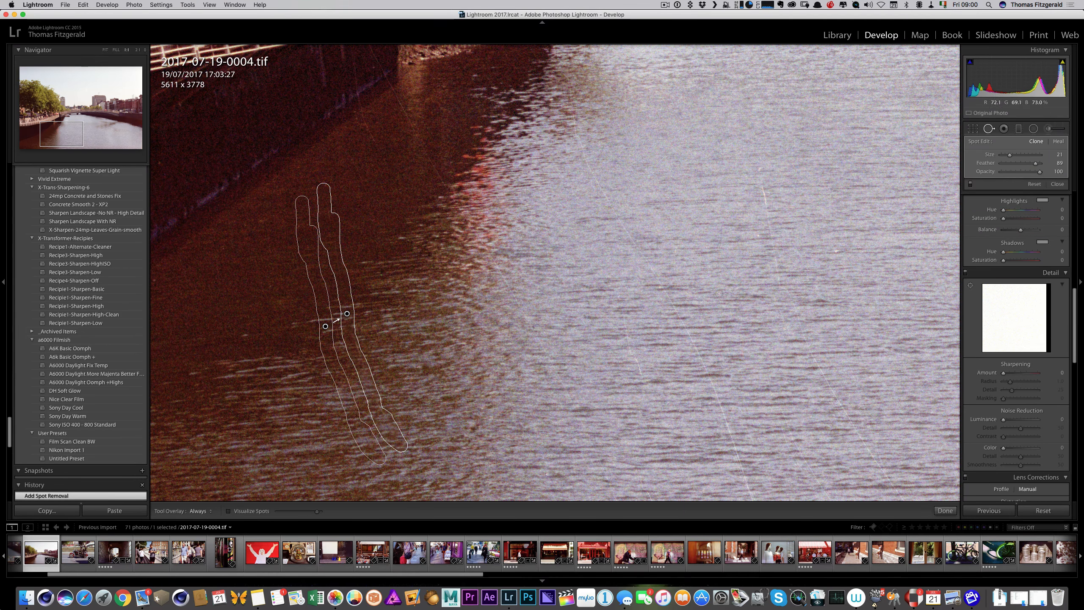
pyautogui.moveTo(620, 311); pyautogui.dragTo(644, 374)
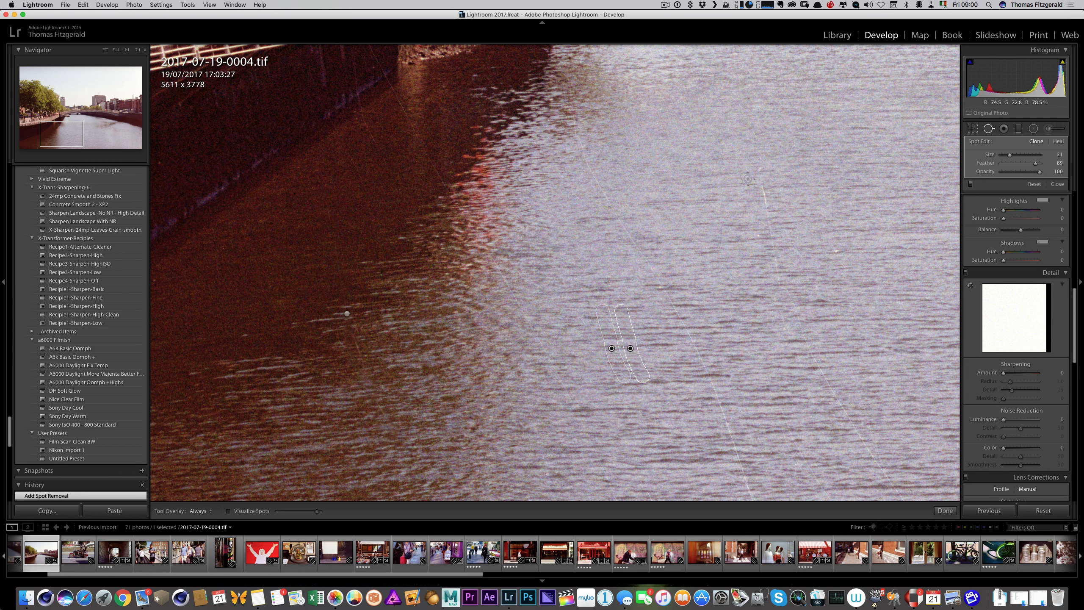
pyautogui.moveTo(762, 166)
pyautogui.mouseDown()
pyautogui.moveTo(835, 251)
pyautogui.moveTo(761, 185)
pyautogui.moveTo(779, 287)
pyautogui.moveTo(906, 499)
pyautogui.mouseUp()
pyautogui.click(836, 251)
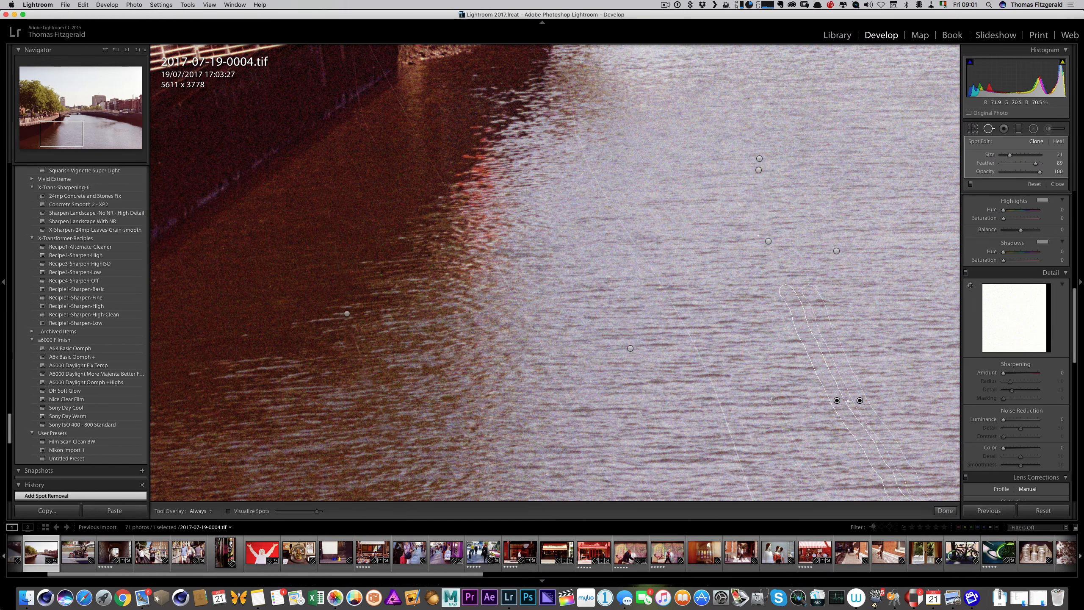
pyautogui.moveTo(787, 412); pyautogui.dragTo(830, 499)
pyautogui.moveTo(325, 190)
pyautogui.mouseDown()
pyautogui.moveTo(367, 371)
pyautogui.moveTo(397, 444)
pyautogui.mouseUp()
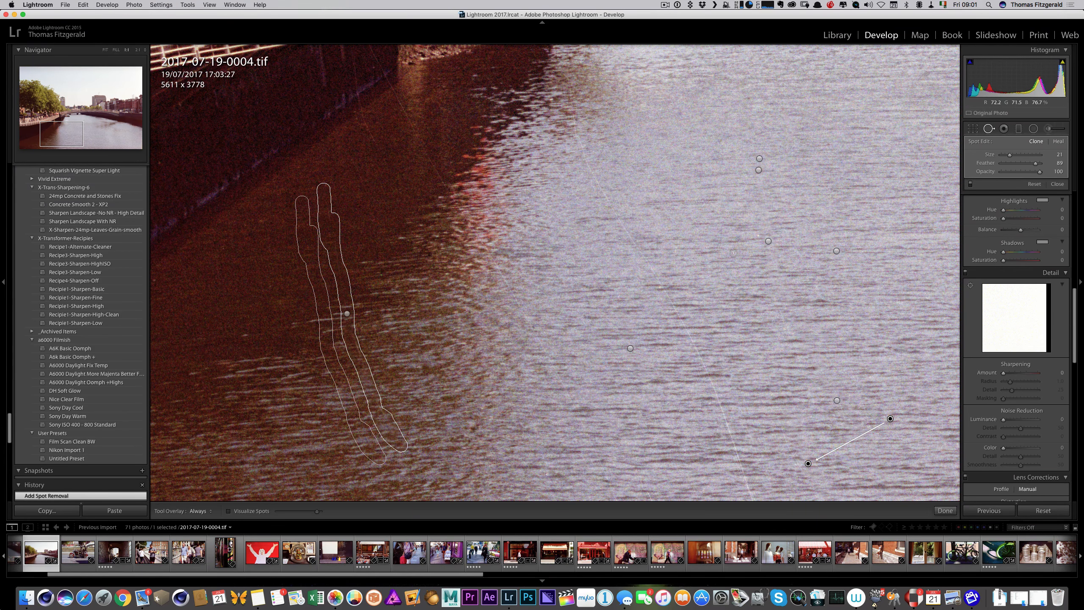
pyautogui.click(989, 129)
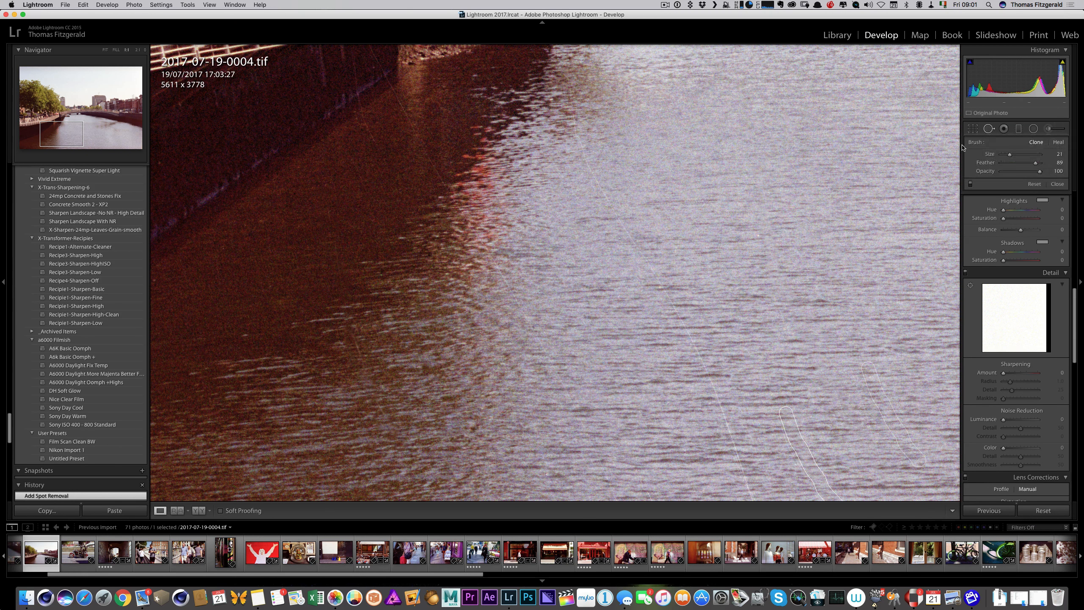
pyautogui.click(751, 189)
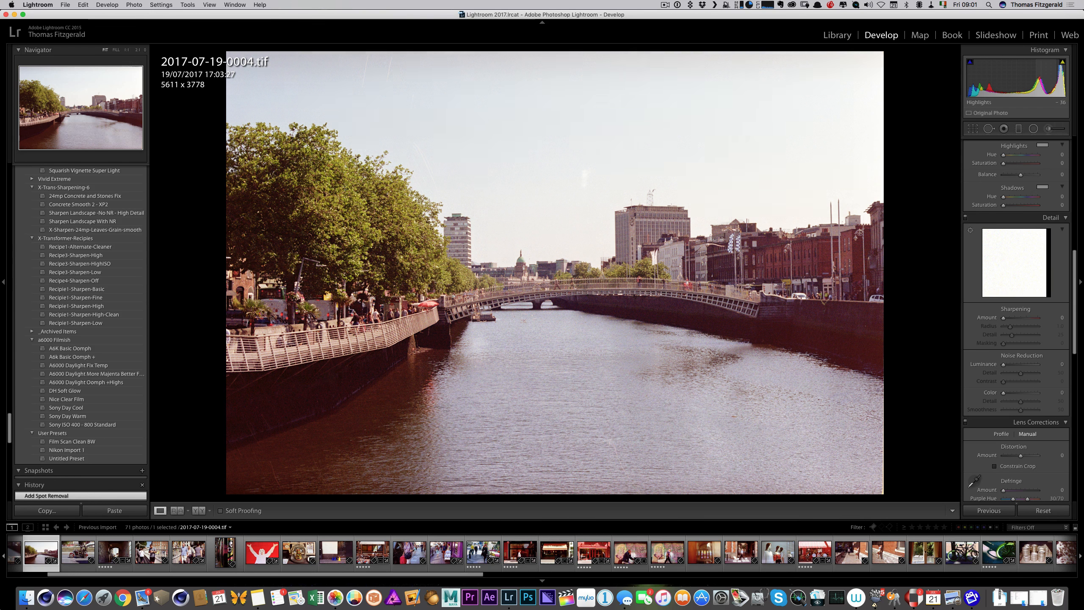
# Set the river photo's Highlights to -49 and inspect the scratches in the sky above the trees up close
pyautogui.moveTo(1054, 79); pyautogui.dragTo(1051, 80)
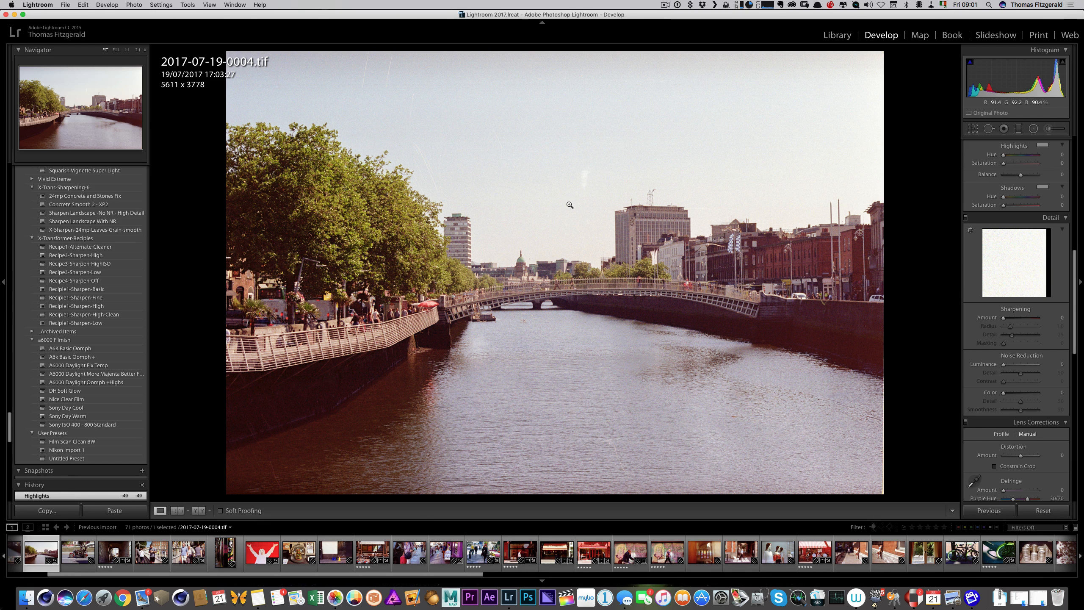
pyautogui.click(435, 173)
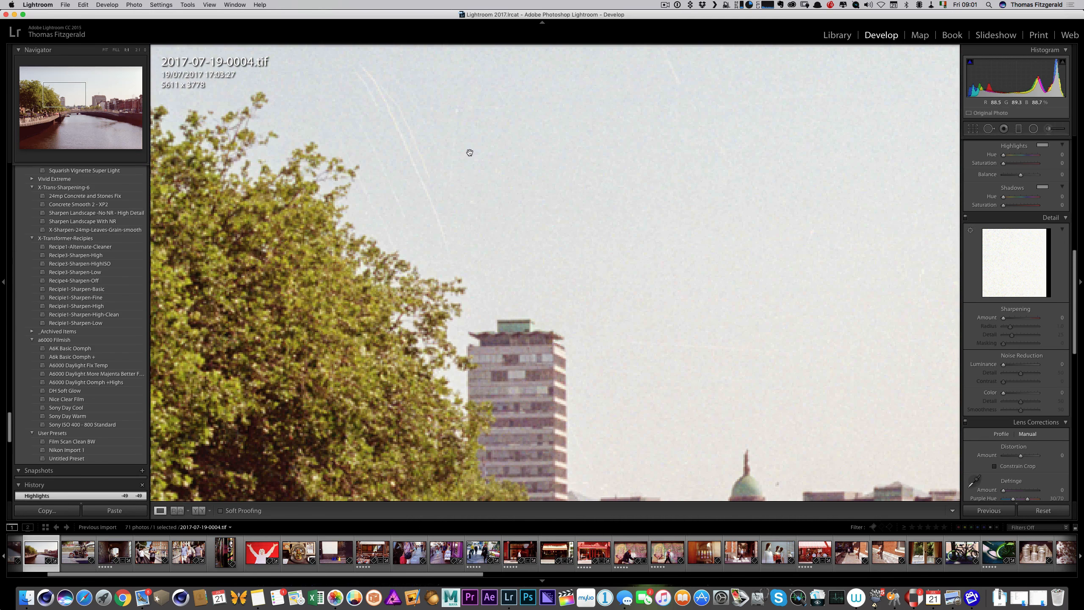
pyautogui.moveTo(472, 160); pyautogui.dragTo(516, 330)
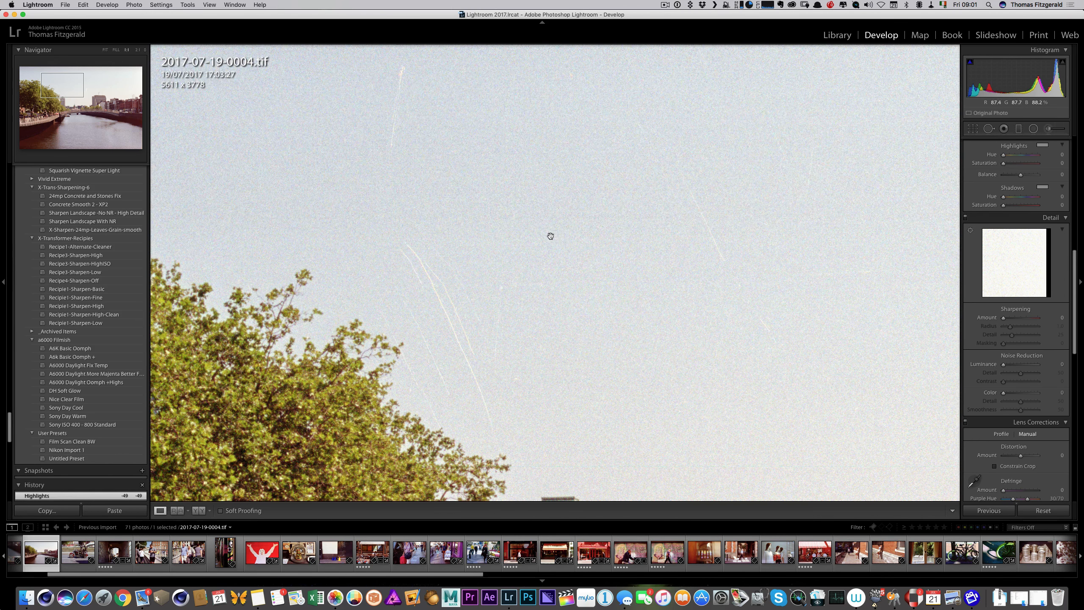
pyautogui.moveTo(569, 310); pyautogui.dragTo(647, 220)
# Paste the previously copied Develop settings onto the whole river photo and switch to the Library module
pyautogui.click(647, 220)
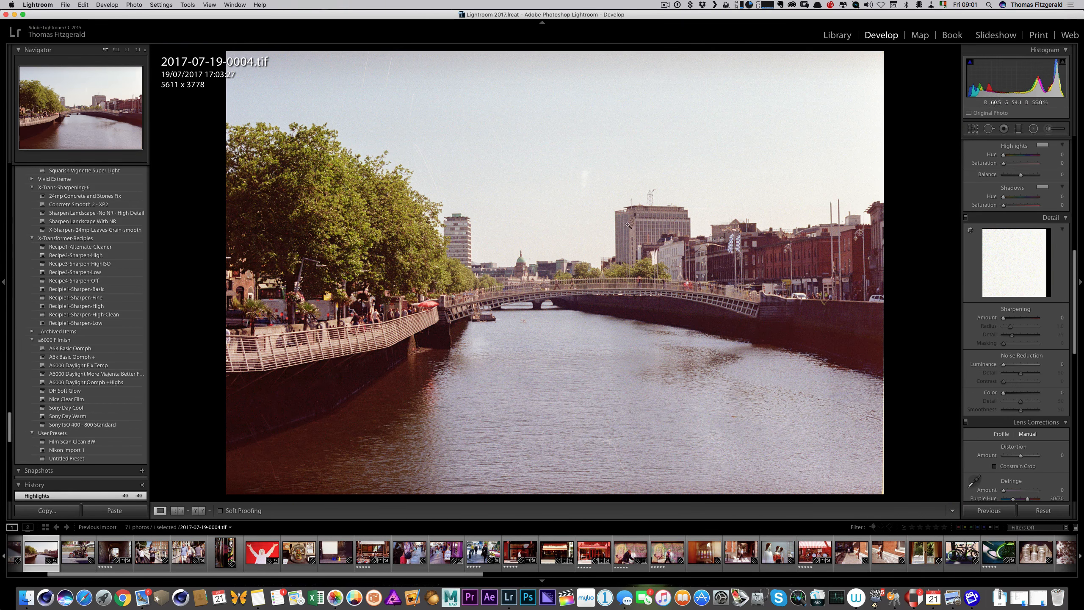
pyautogui.press('super+shift+v')
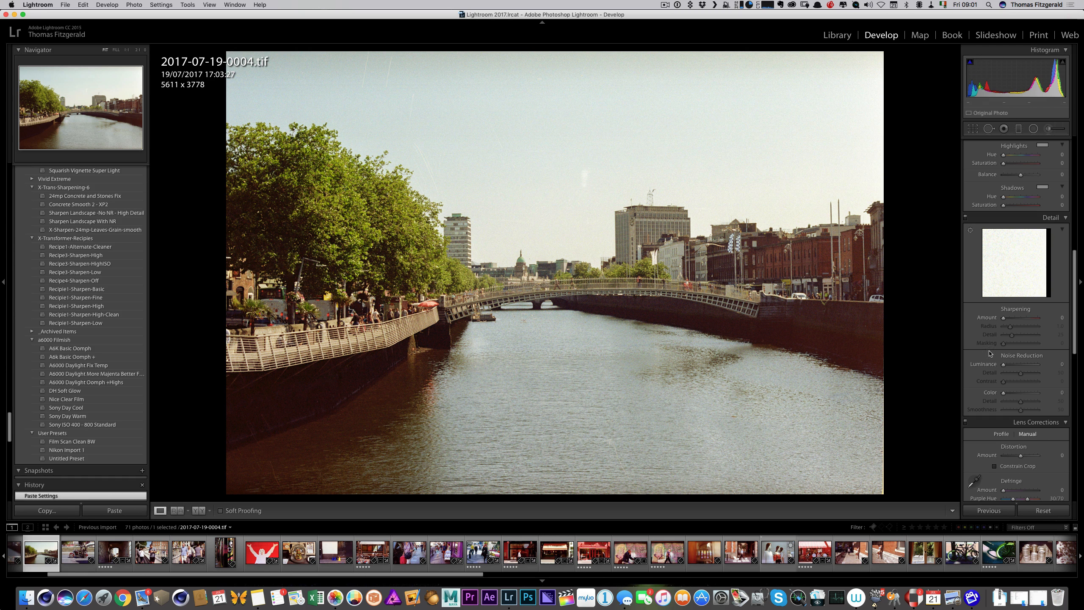
pyautogui.click(837, 36)
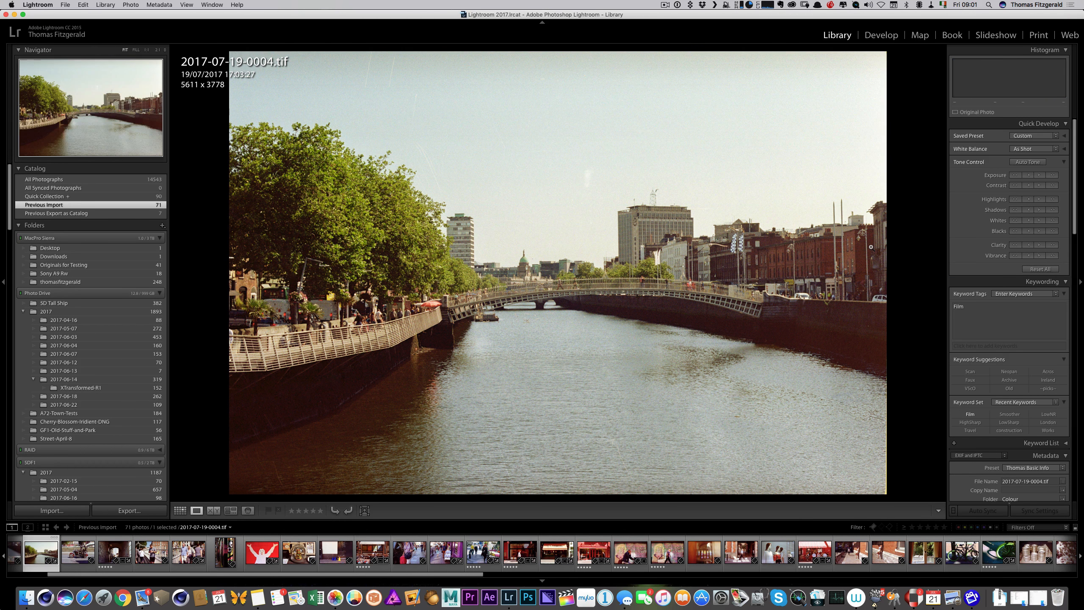